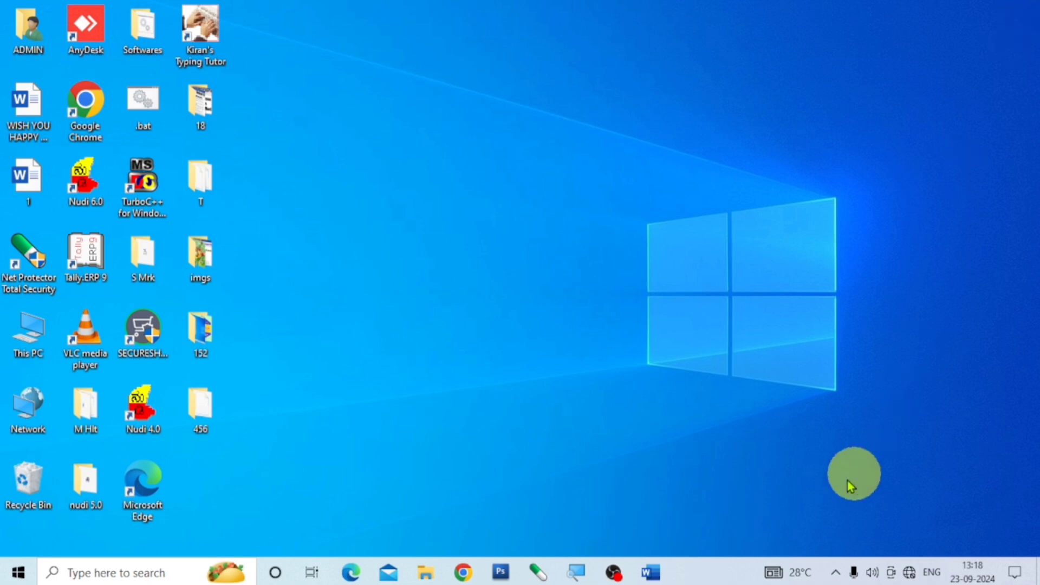
# - Open a blank document in Word and insert page breaks until the document has ten pages
pyautogui.click(650, 572)
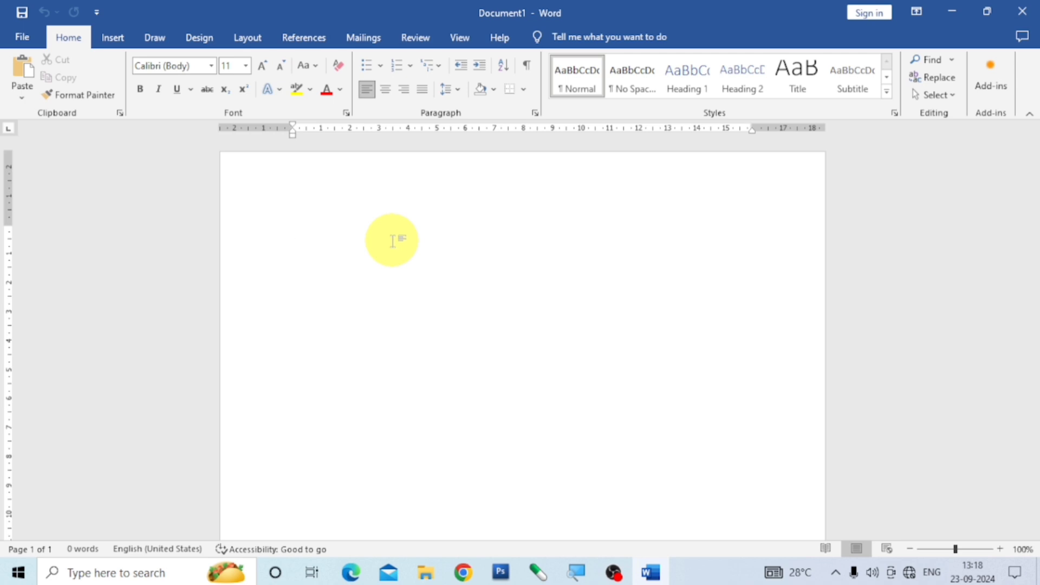
pyautogui.hotkey('ctrl', 'Return')
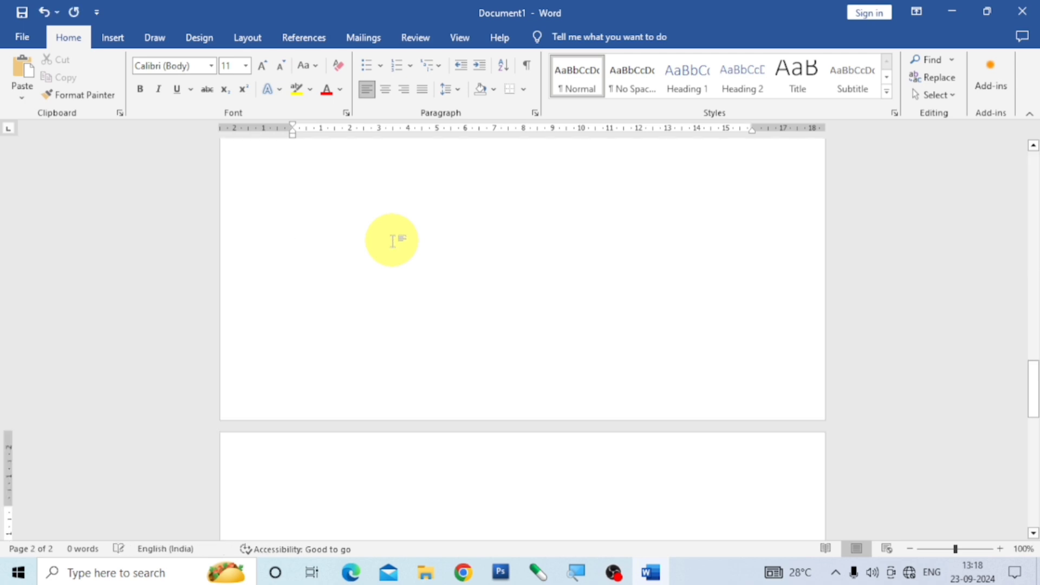
pyautogui.hotkey('ctrl', 'Return')
pyautogui.hotkey('ctrl', 'Return')
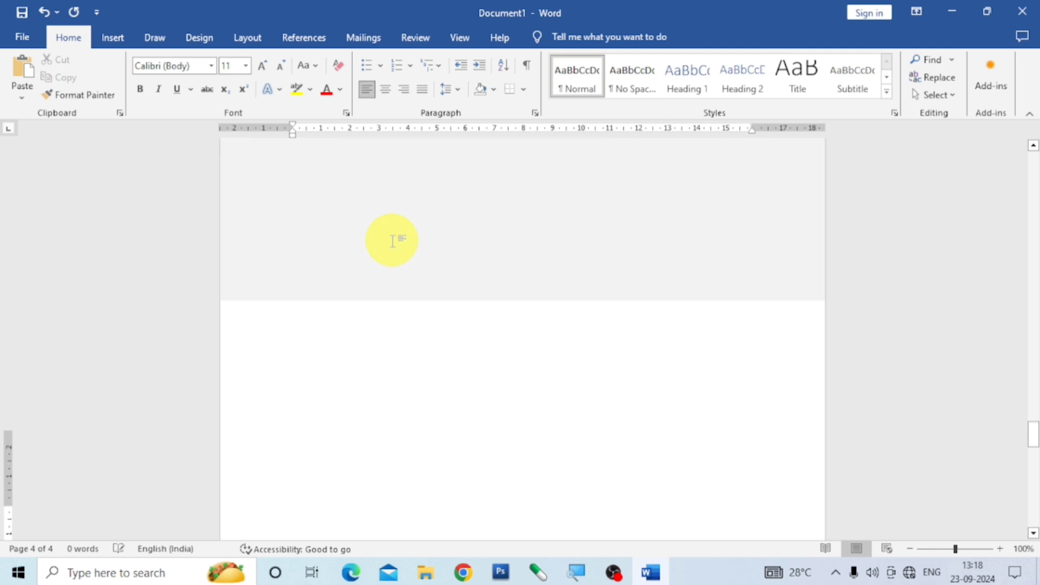
pyautogui.hotkey('ctrl', 'Return')
pyautogui.hotkey('ctrl', 'Return')
pyautogui.hotkey('ctrl', 'Return')
pyautogui.hotkey('ctrl', 'Return')
pyautogui.hotkey('ctrl', 'Return')
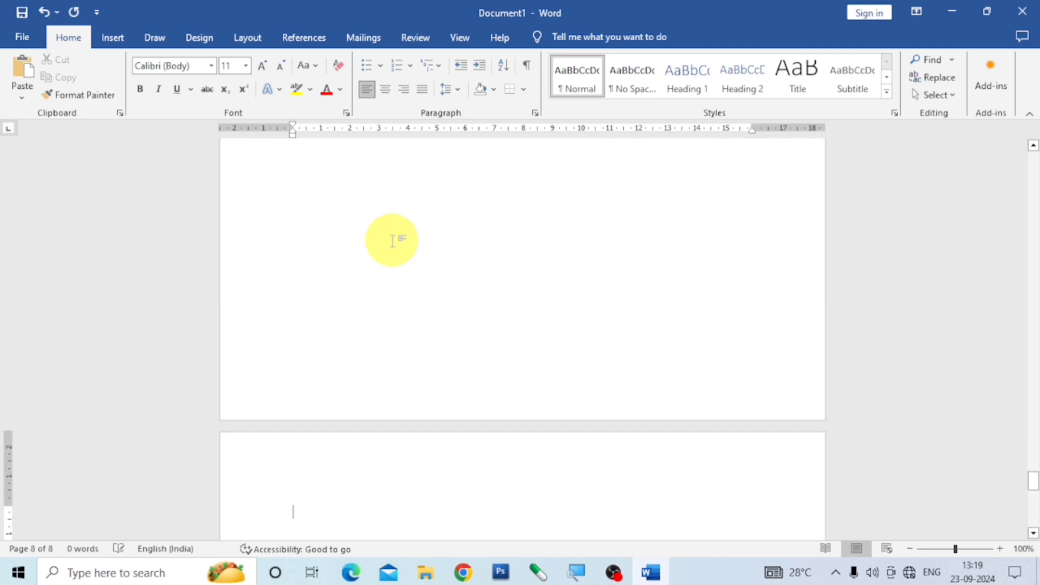
pyautogui.hotkey('ctrl', 'Return')
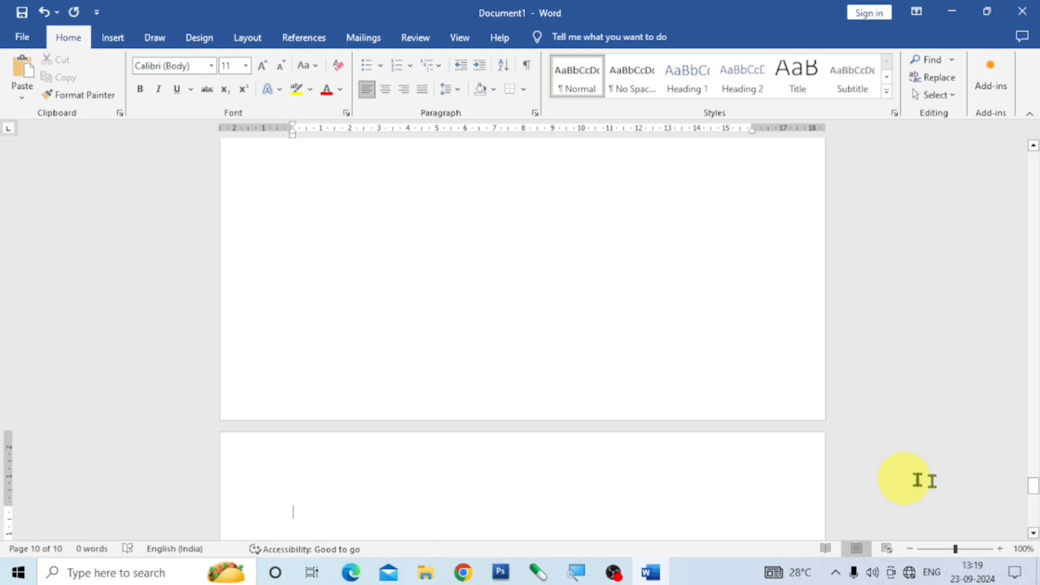
# - Look through the blank pages of the document and return to the first page
pyautogui.moveTo(1034, 493); pyautogui.dragTo(1035, 448)
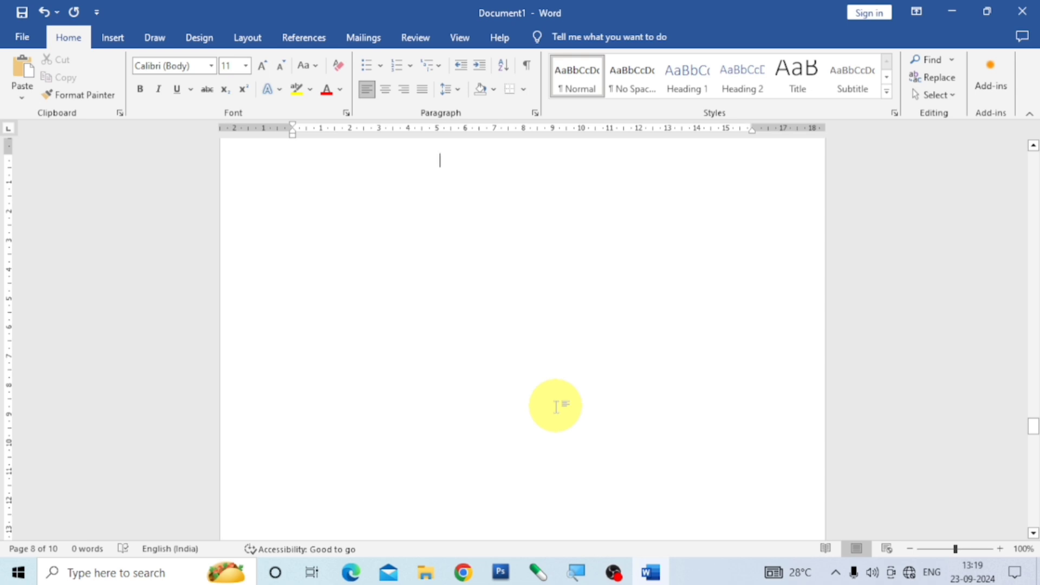
pyautogui.scroll(15, 557, 406)
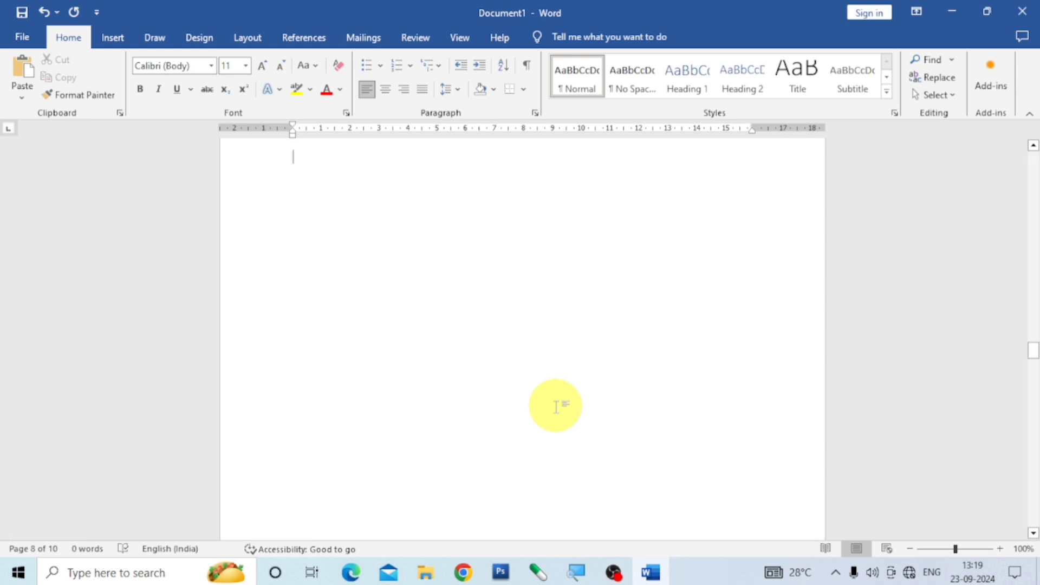
pyautogui.scroll(10, 557, 407)
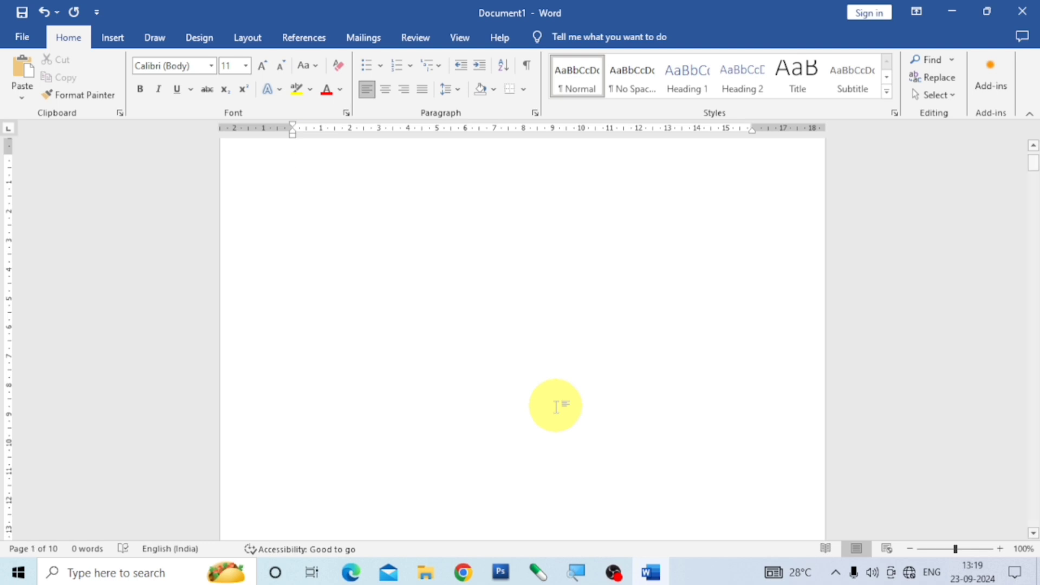
pyautogui.scroll(-10, 556, 407)
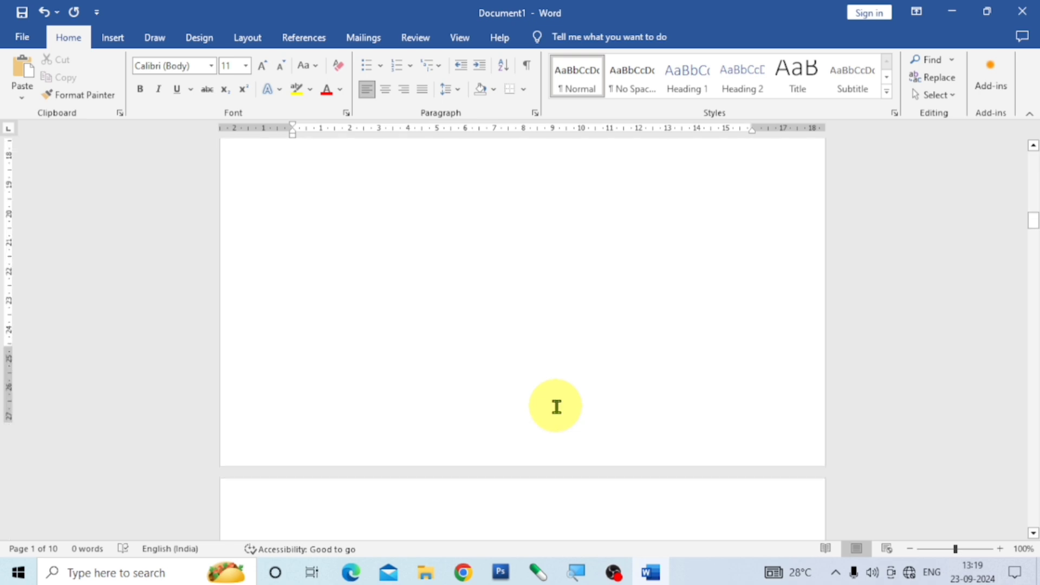
pyautogui.scroll(-1, 556, 407)
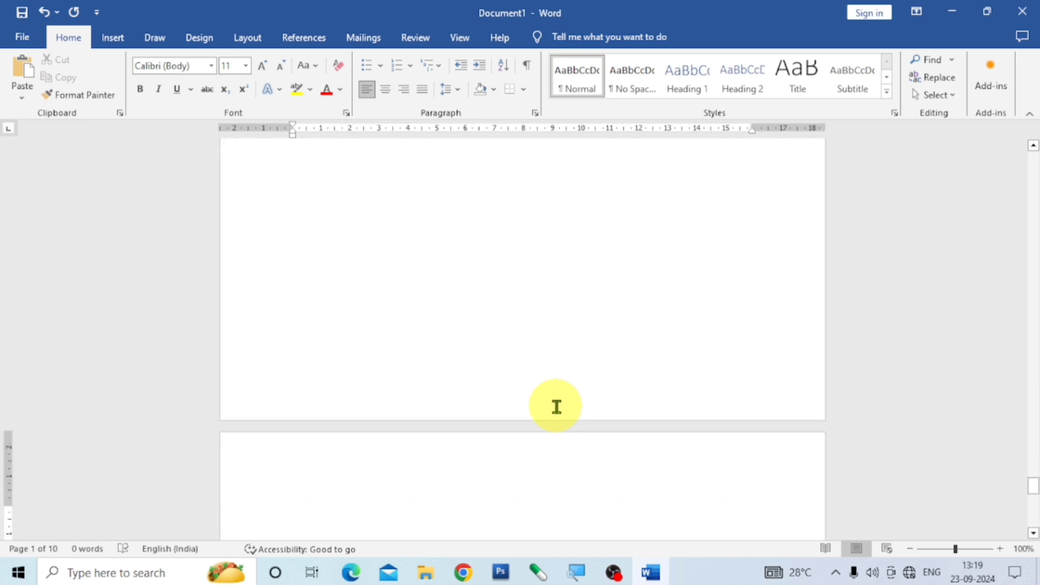
pyautogui.scroll(10, 557, 407)
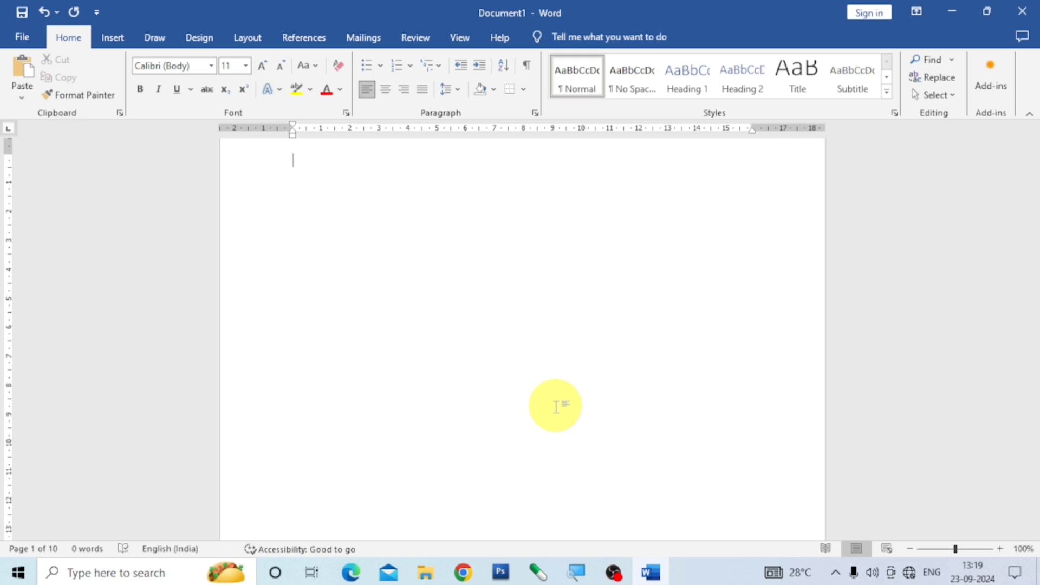
# - Examine the available page number placements: top of page, bottom of page, page margins and current position
pyautogui.click(116, 39)
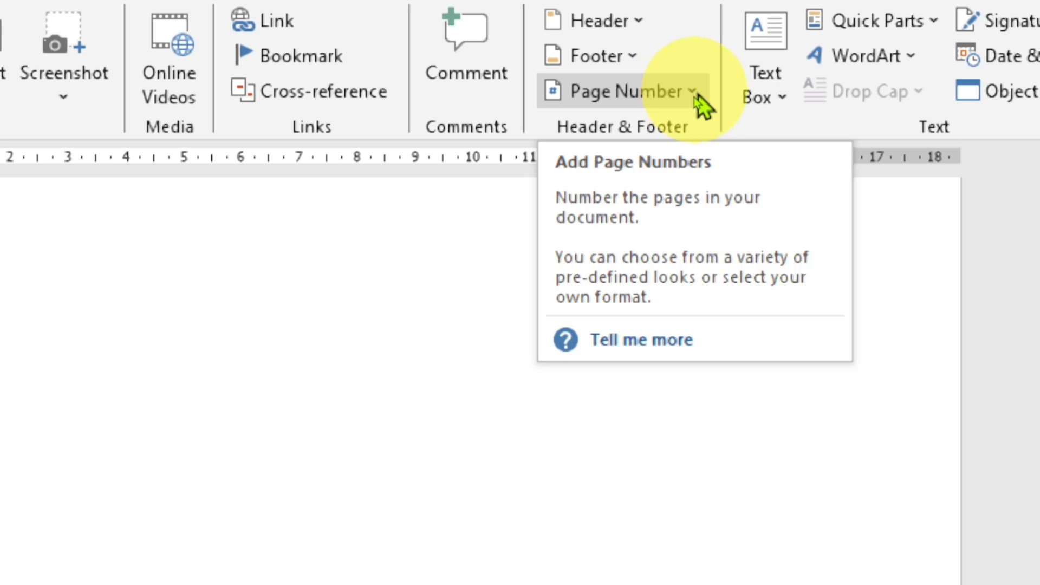
pyautogui.click(691, 95)
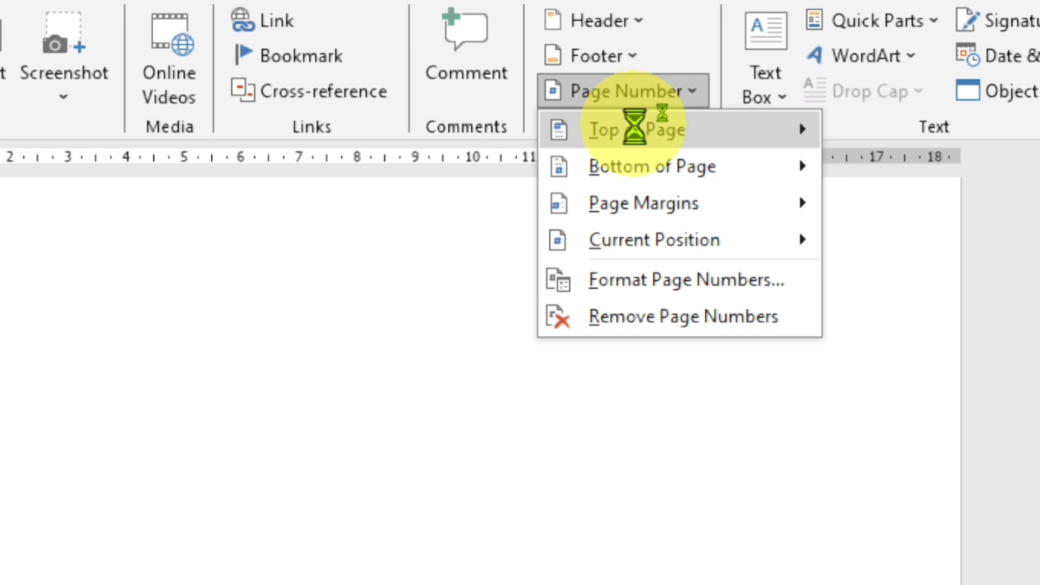
pyautogui.moveTo(688, 145)
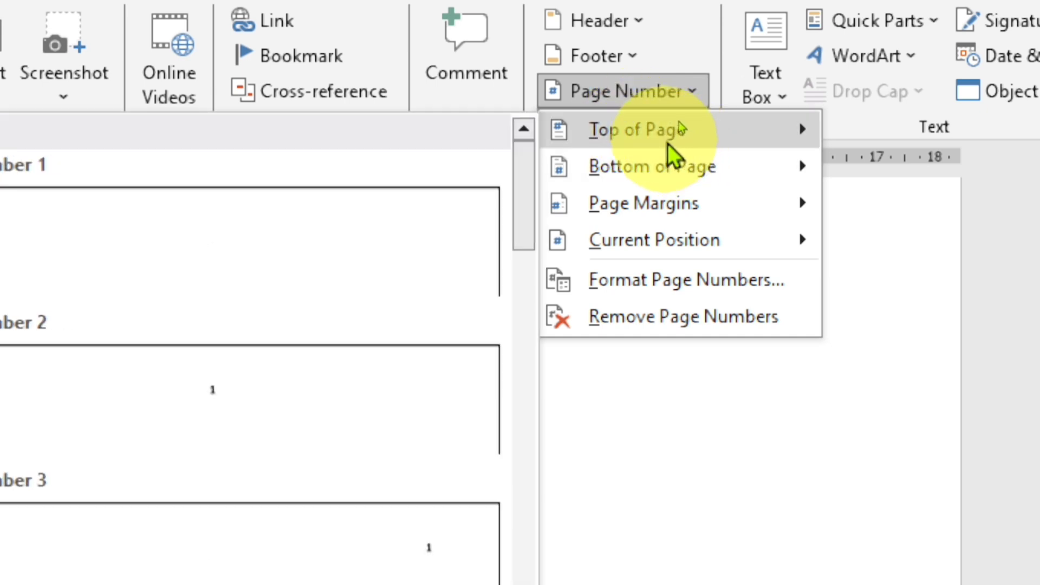
pyautogui.moveTo(663, 169)
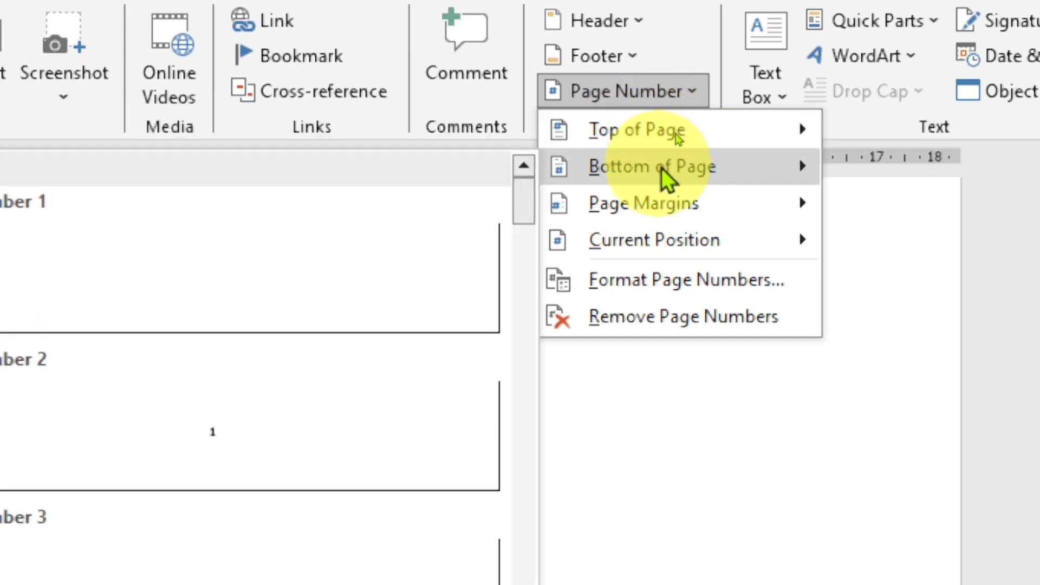
pyautogui.moveTo(658, 217)
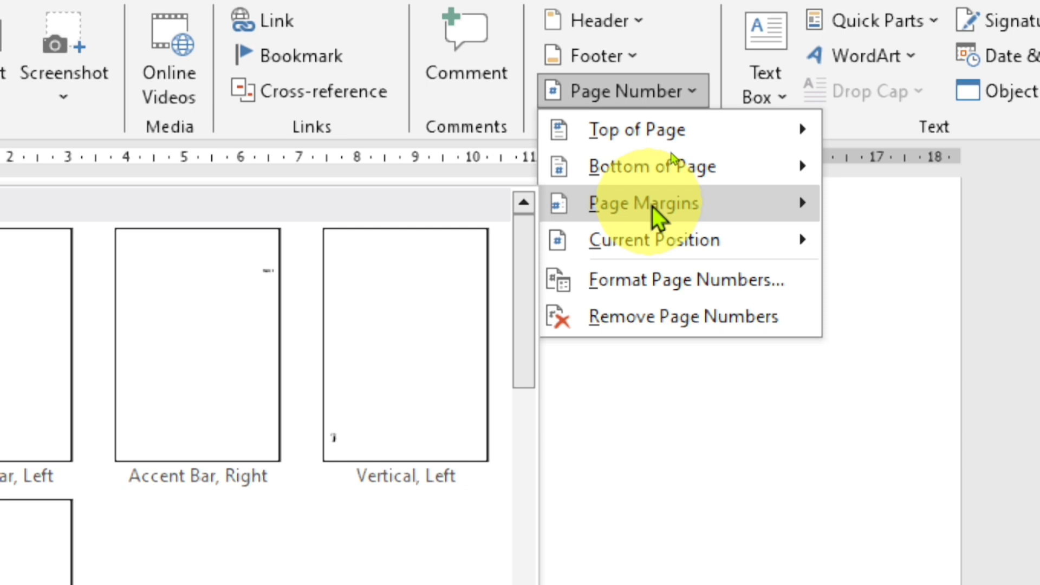
pyautogui.moveTo(658, 250)
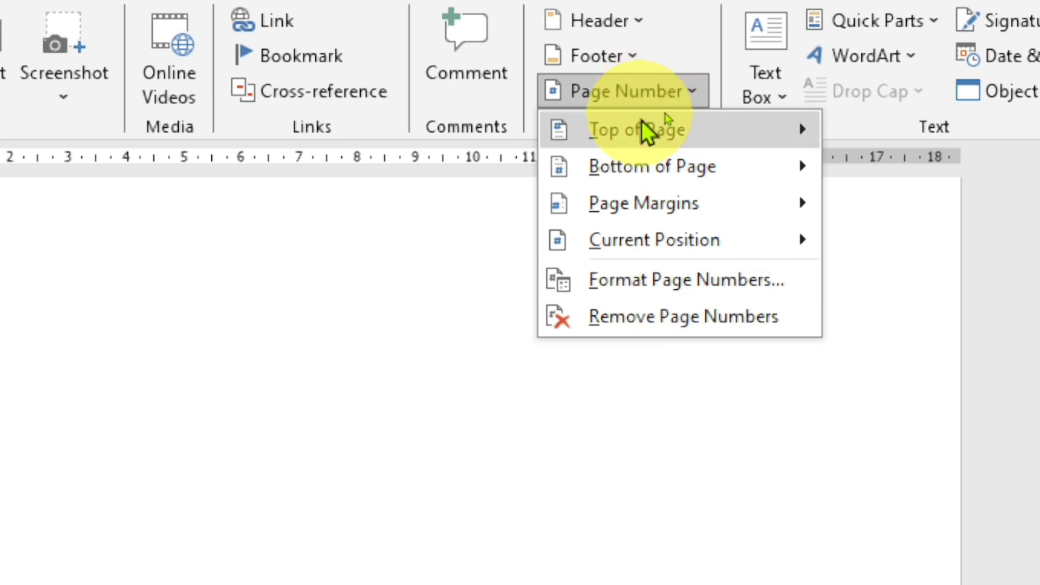
pyautogui.moveTo(638, 129)
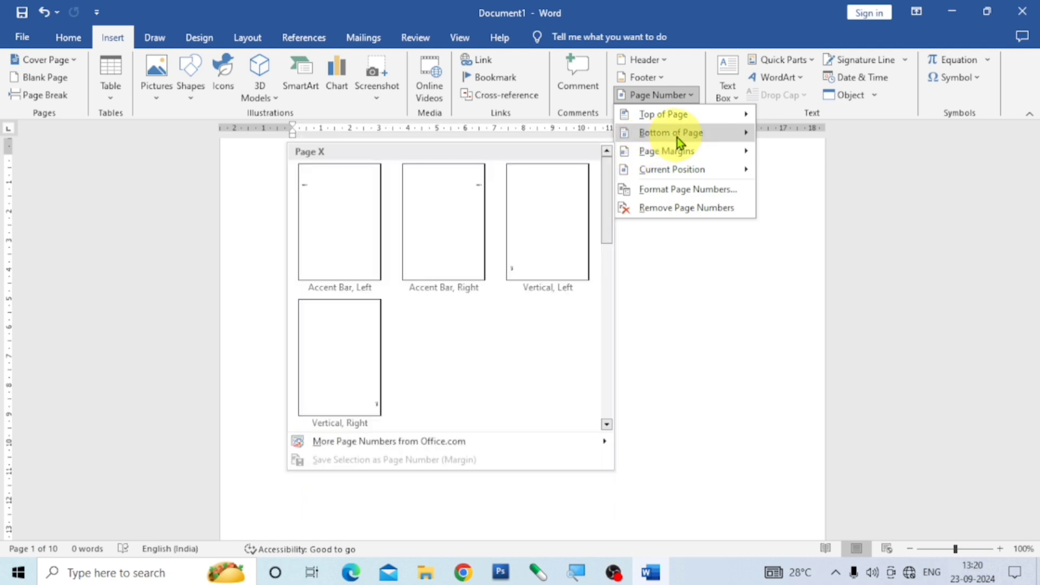
# - Insert page numbers at the top of the pages in the Plain Number 2 style and close header editing
pyautogui.moveTo(658, 115)
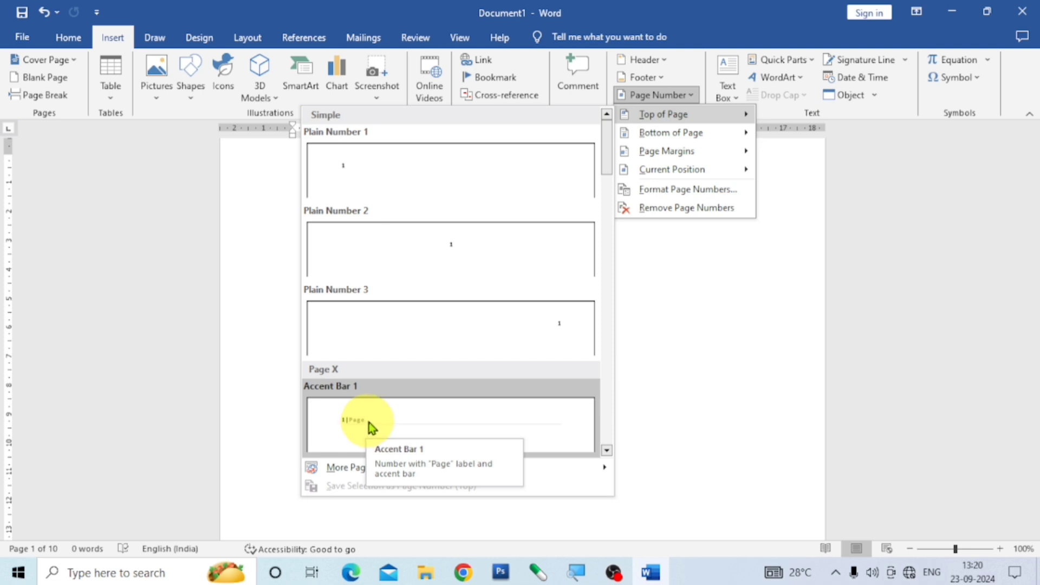
pyautogui.scroll(-3, 380, 417)
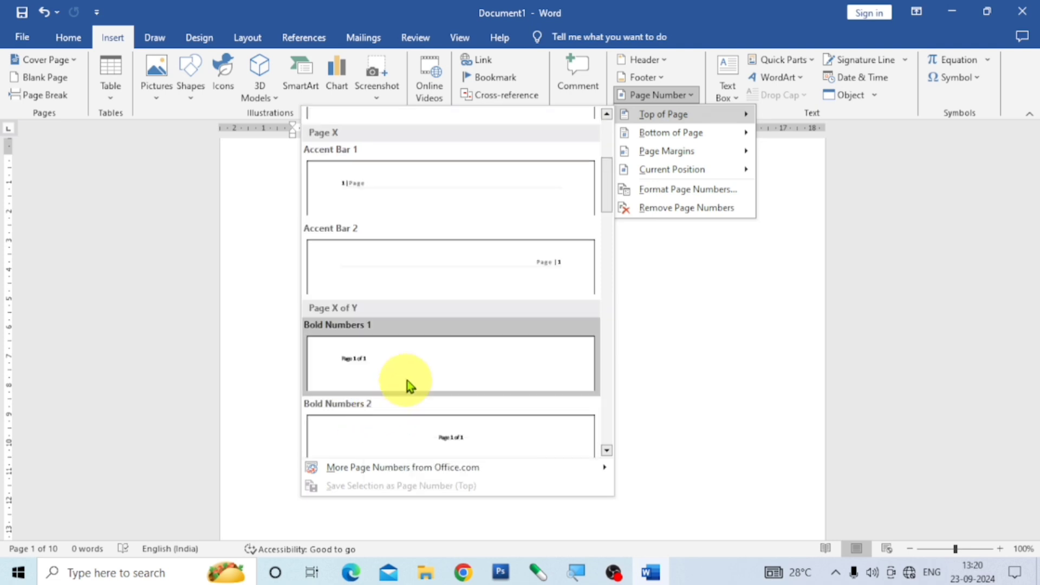
pyautogui.scroll(-6, 407, 379)
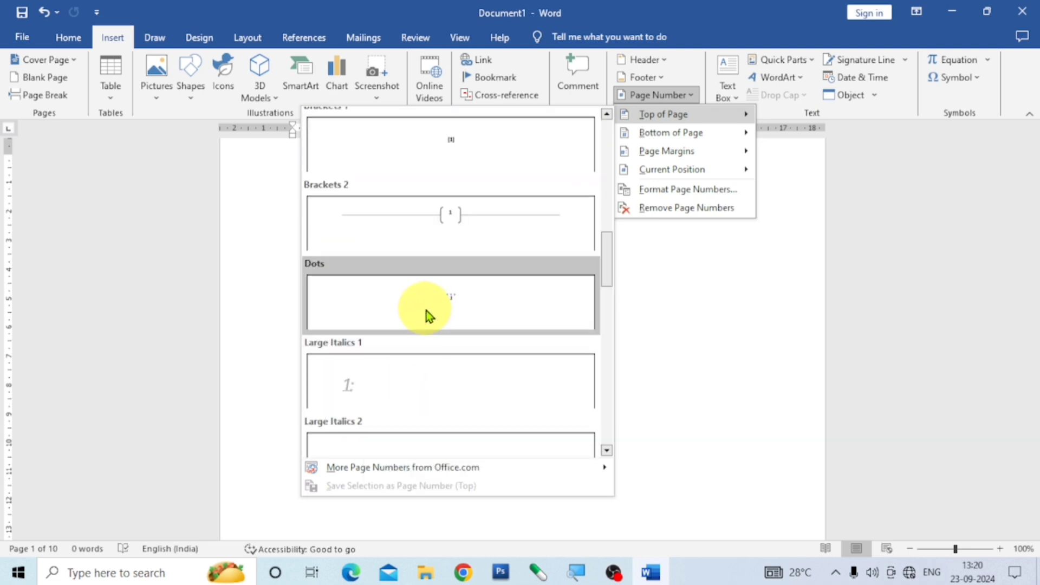
pyautogui.scroll(-3, 427, 317)
pyautogui.scroll(-8, 427, 322)
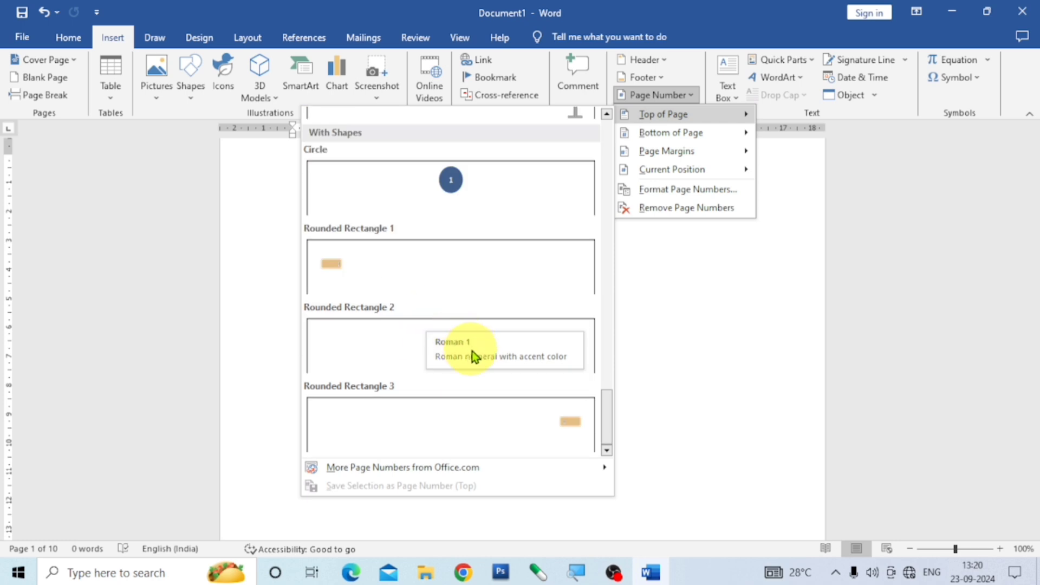
pyautogui.scroll(15, 476, 317)
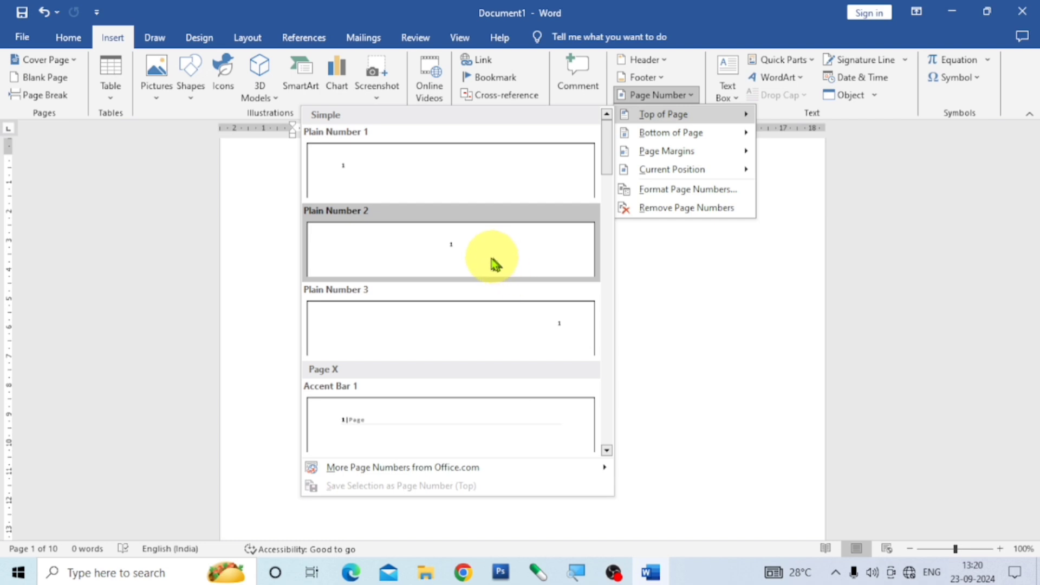
pyautogui.click(459, 251)
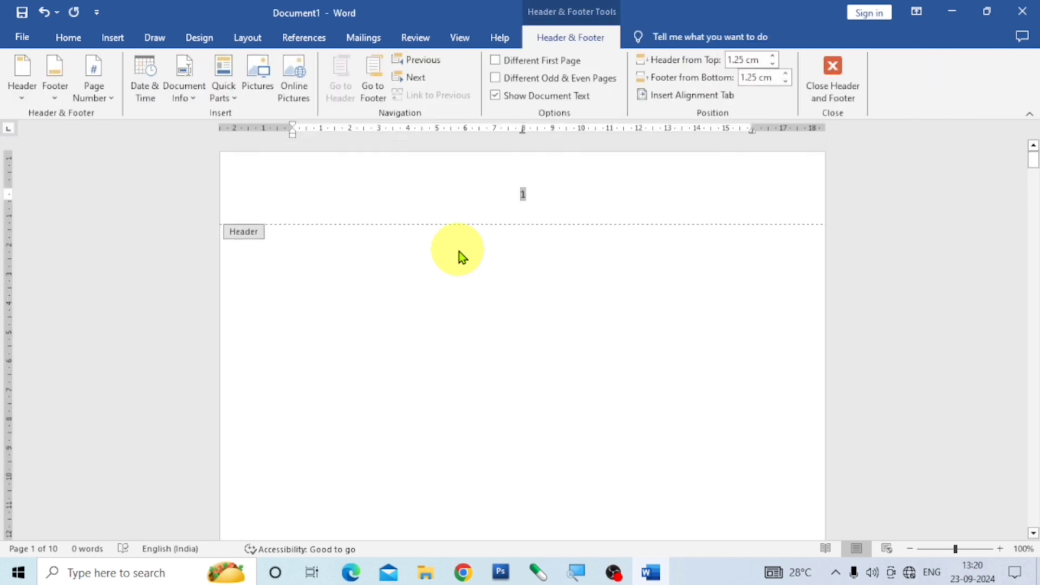
pyautogui.click(834, 66)
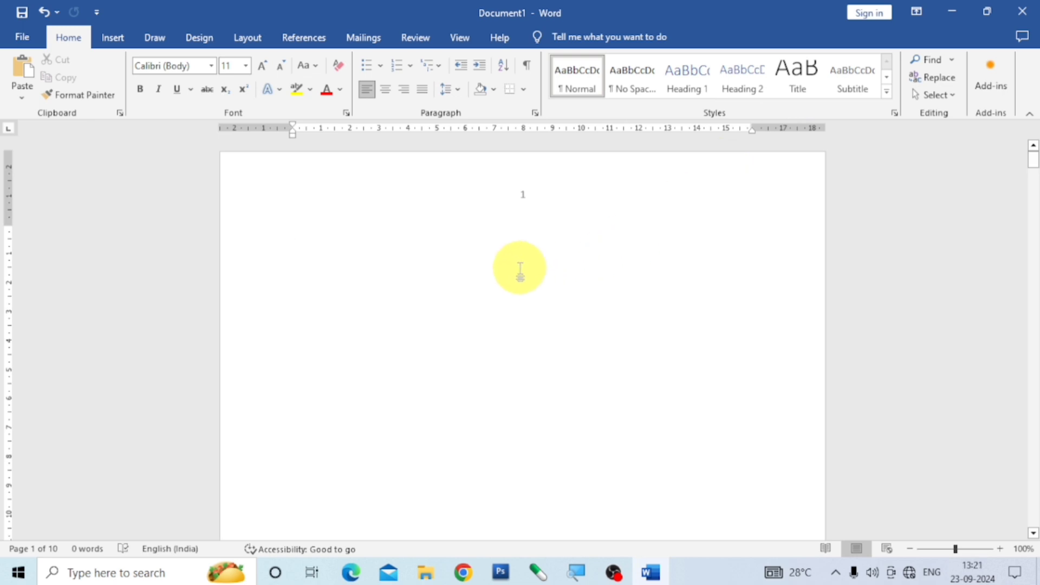
# - Check the header page numbers from the first to the last page and return to the document's beginning
pyautogui.scroll(-10, 520, 268)
pyautogui.hotkey('ctrl', 'pagedown')
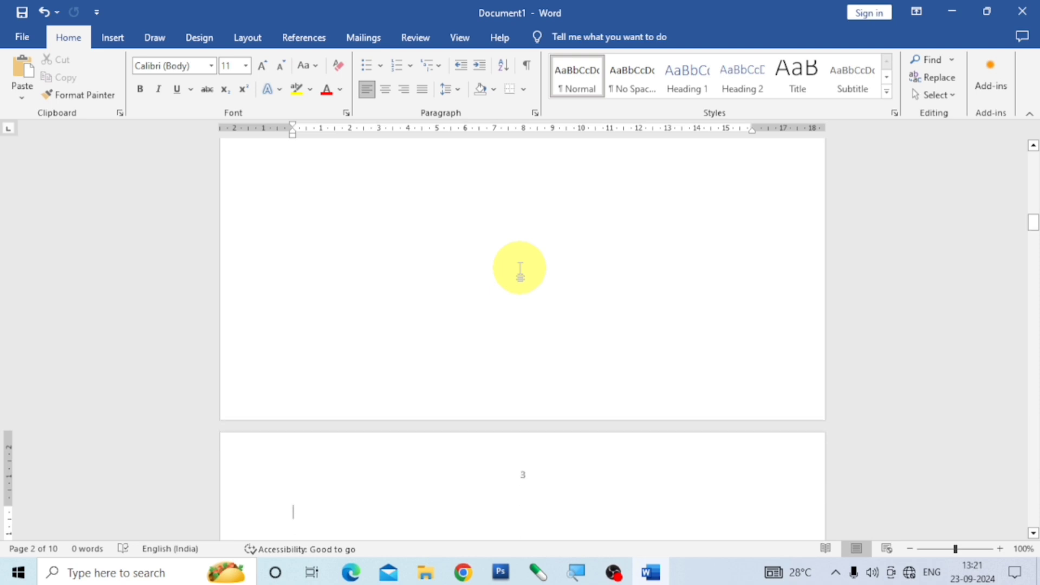
pyautogui.hotkey('ctrl', 'pagedown')
pyautogui.hotkey('ctrl', 'pagedown')
pyautogui.hotkey('ctrl', 'pagedown')
pyautogui.hotkey('ctrl', 'pagedown')
pyautogui.hotkey('ctrl', 'pagedown')
pyautogui.hotkey('ctrl', 'pagedown')
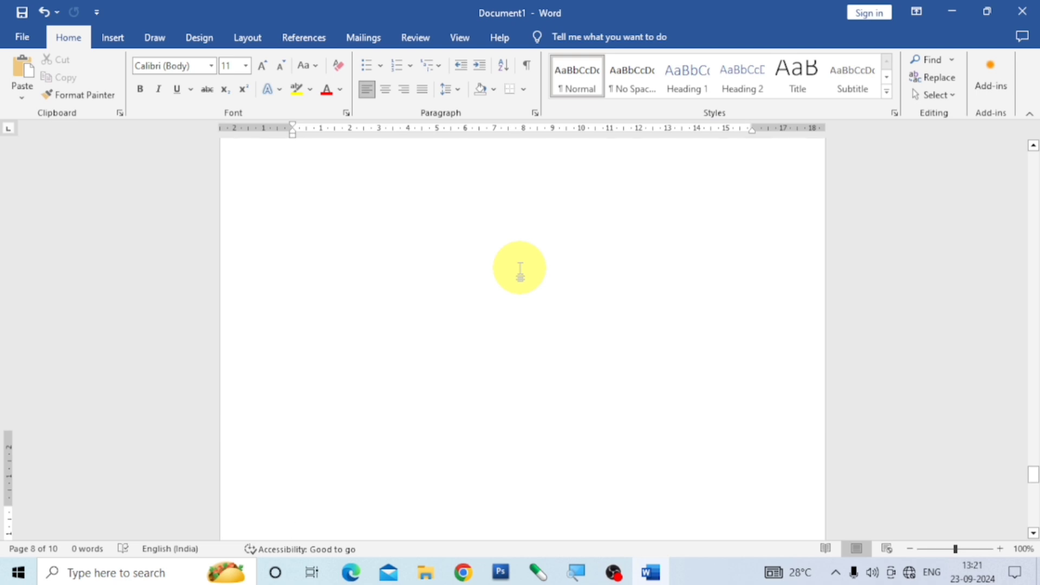
pyautogui.hotkey('ctrl', 'pagedown')
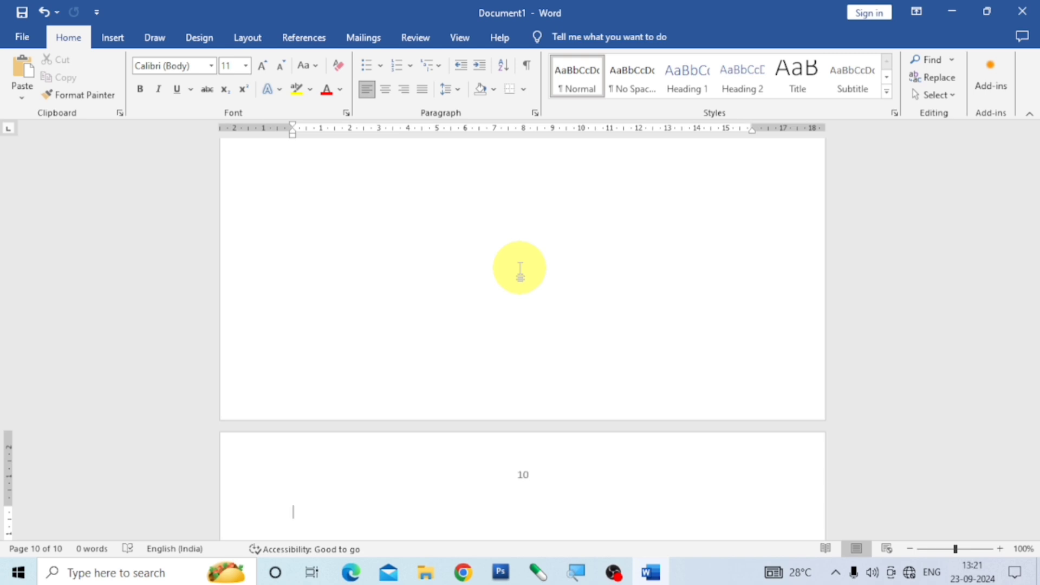
pyautogui.scroll(15, 520, 269)
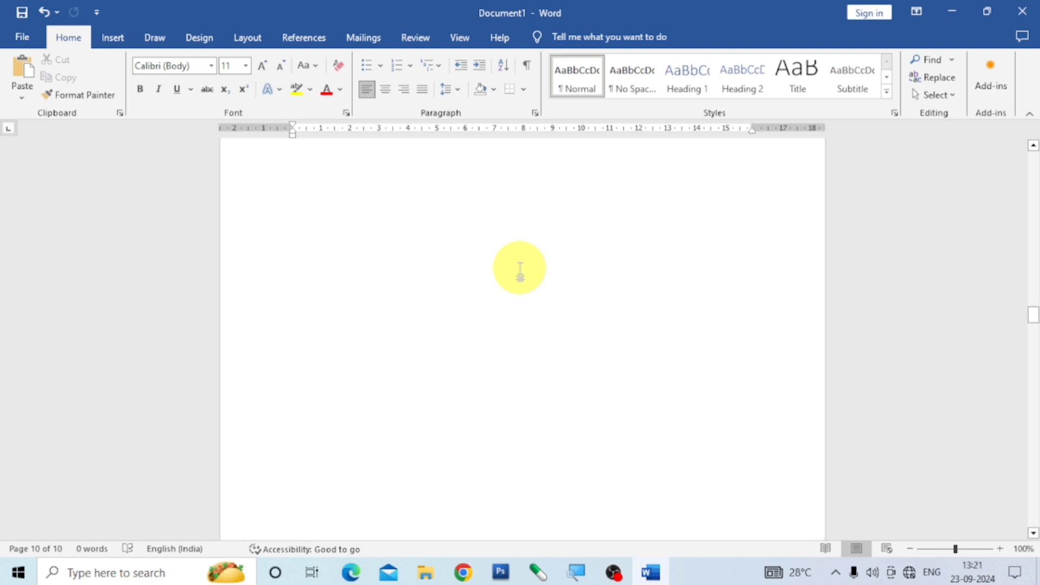
pyautogui.hotkey('ctrl', 'Home')
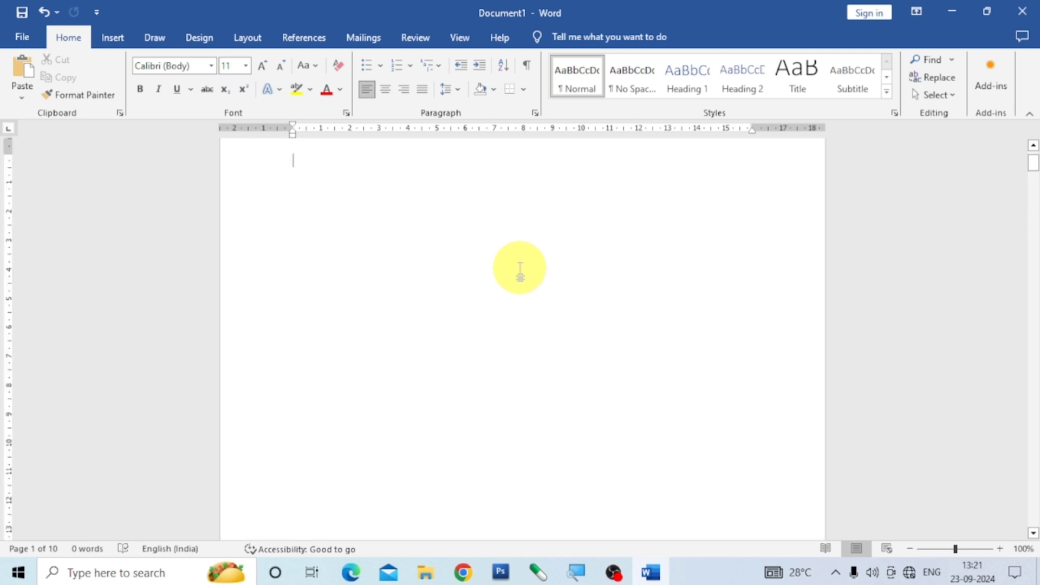
pyautogui.scroll(2, 520, 269)
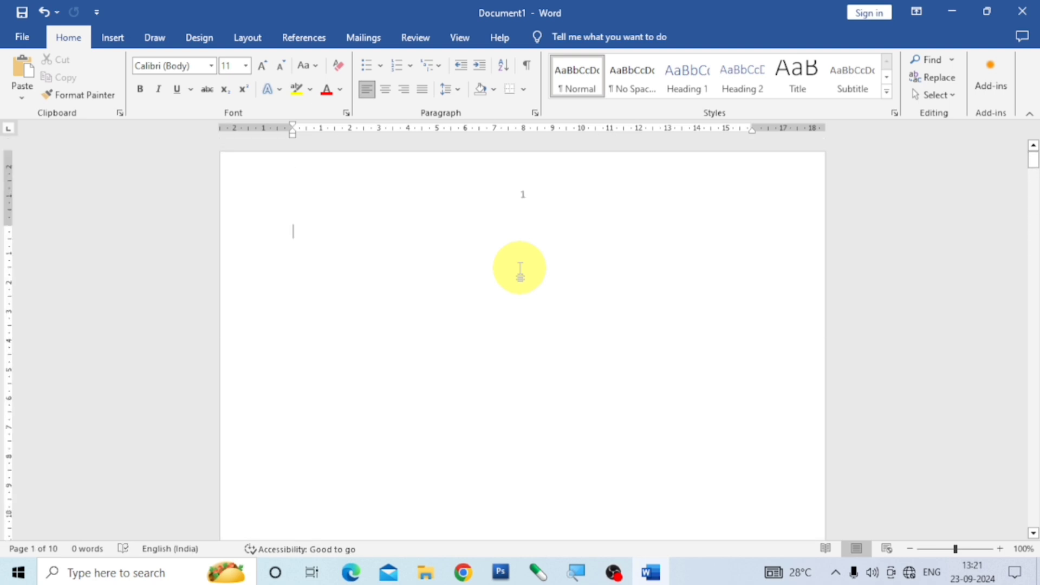
# - Insert page numbers at the bottom of the pages in the Accent Bar 1 style and close footer editing
pyautogui.click(113, 38)
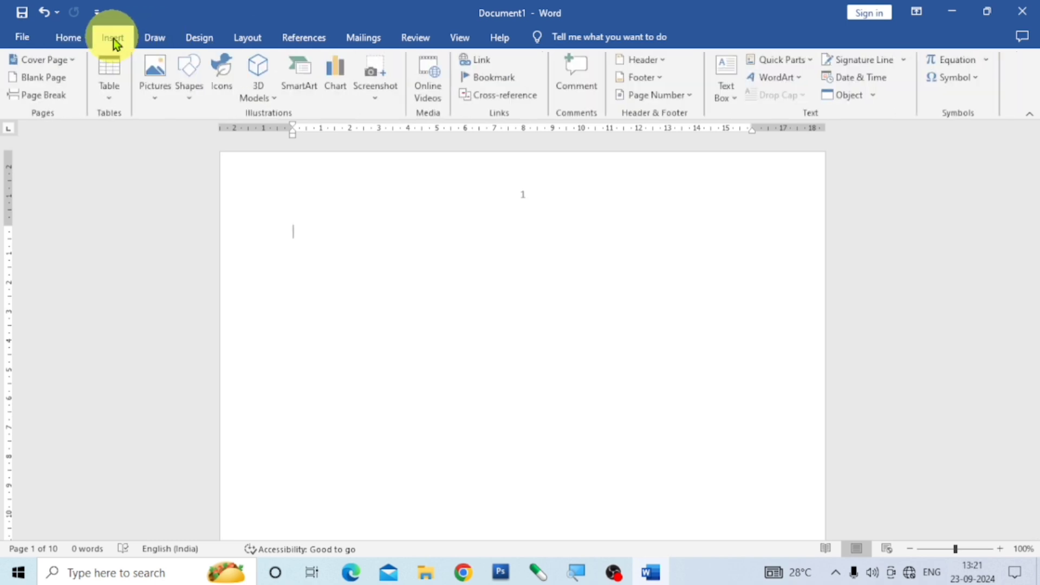
pyautogui.click(693, 96)
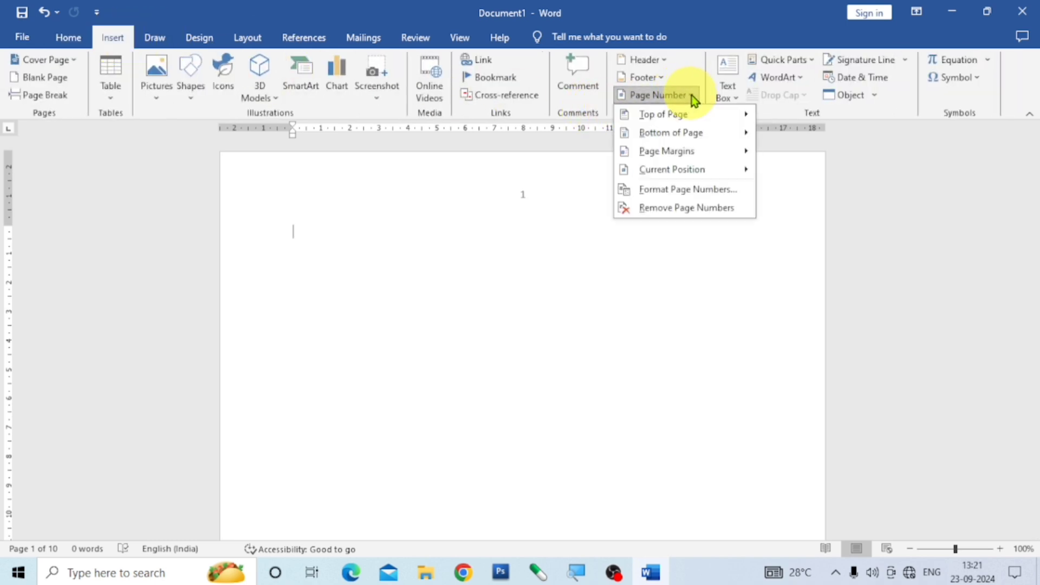
pyautogui.moveTo(687, 114)
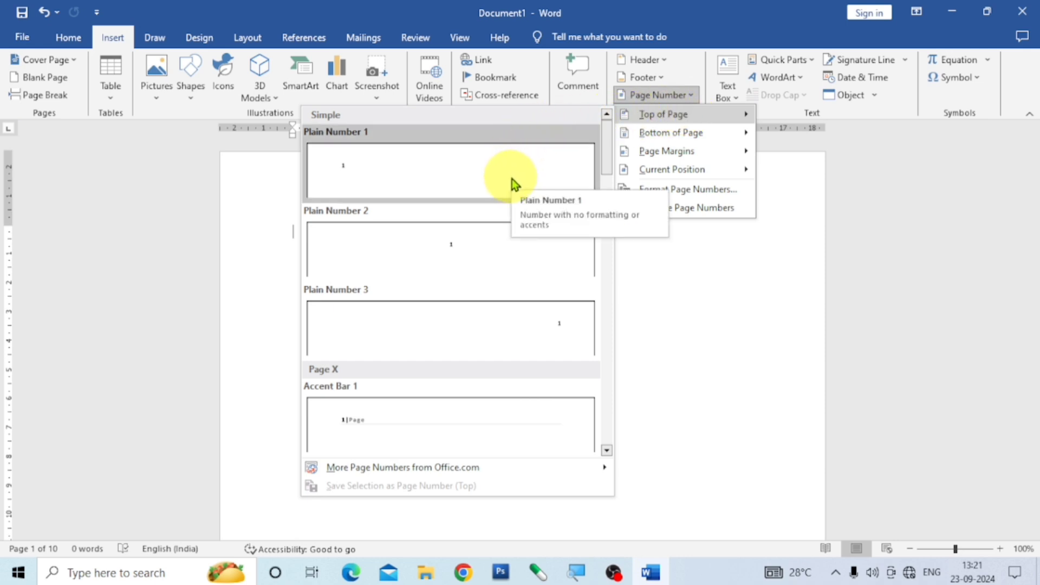
pyautogui.moveTo(713, 138)
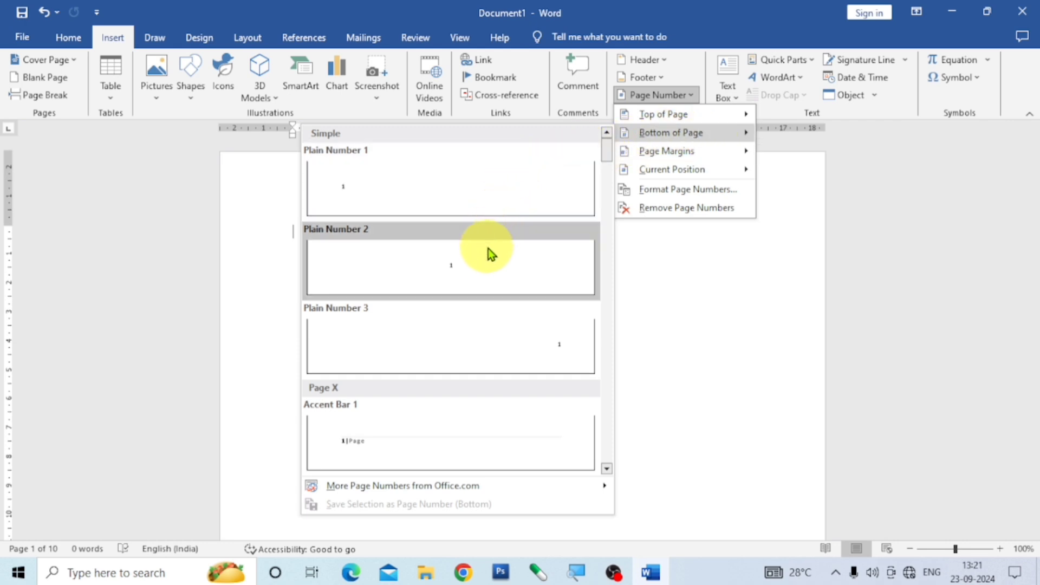
pyautogui.scroll(-3, 489, 248)
pyautogui.scroll(-3, 487, 259)
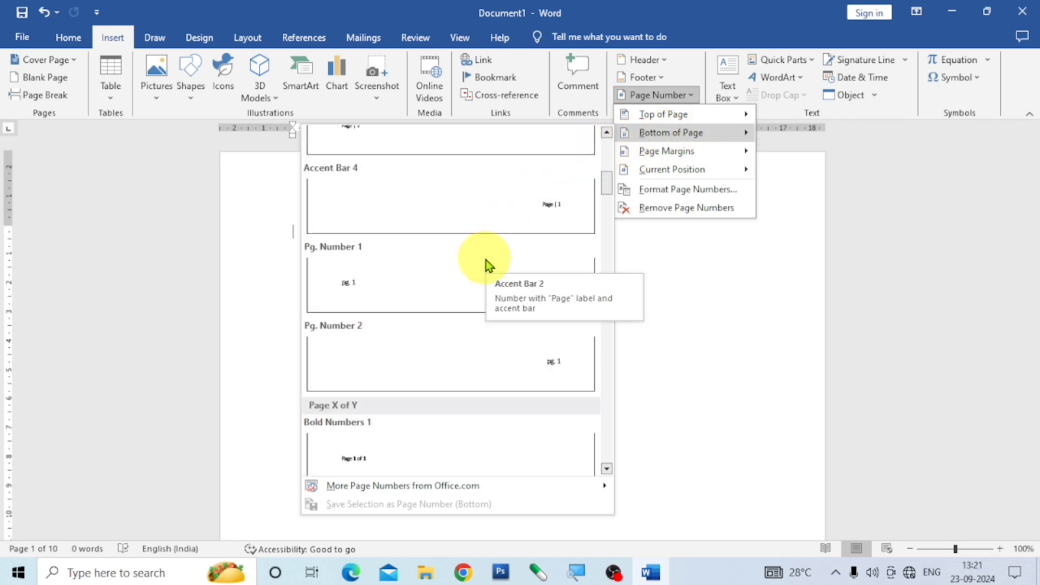
pyautogui.scroll(-6, 484, 264)
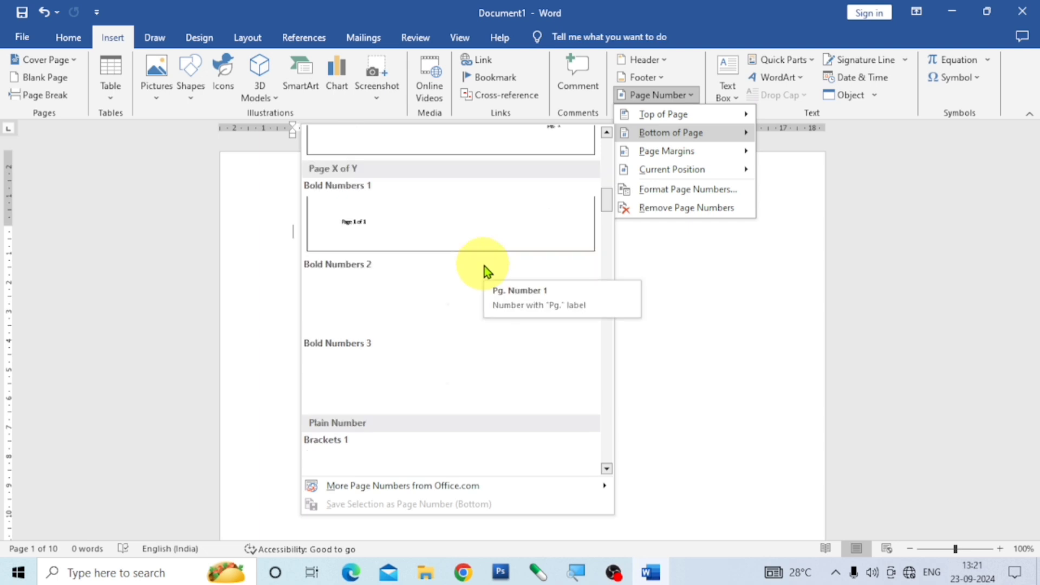
pyautogui.scroll(6, 484, 266)
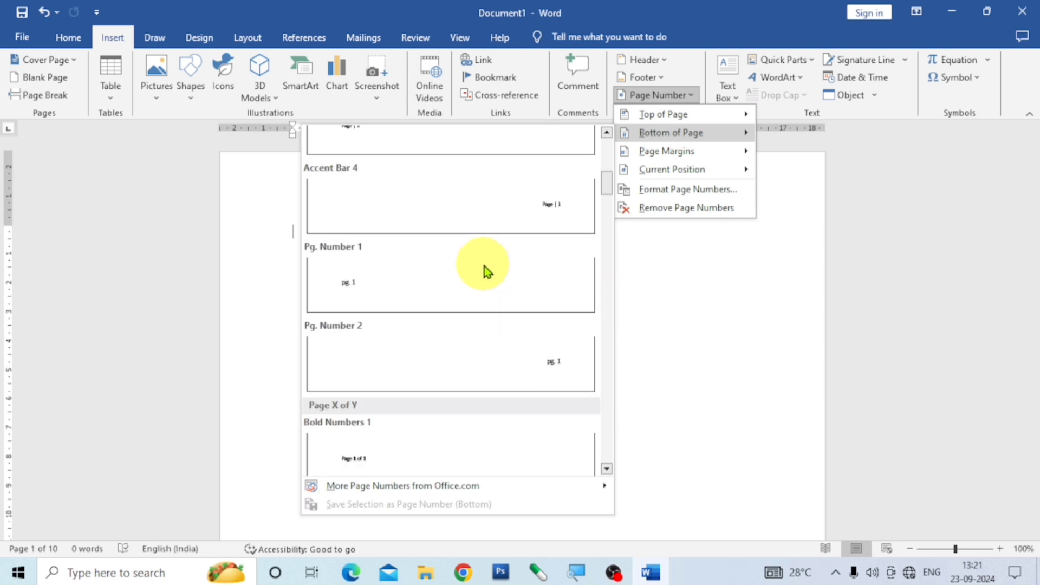
pyautogui.scroll(6, 484, 265)
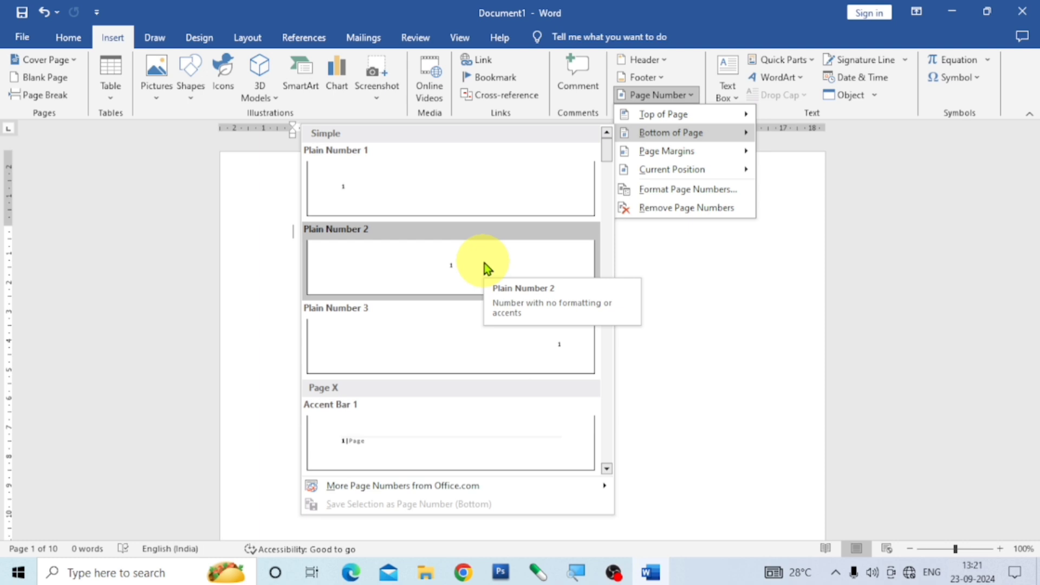
pyautogui.scroll(-3, 485, 262)
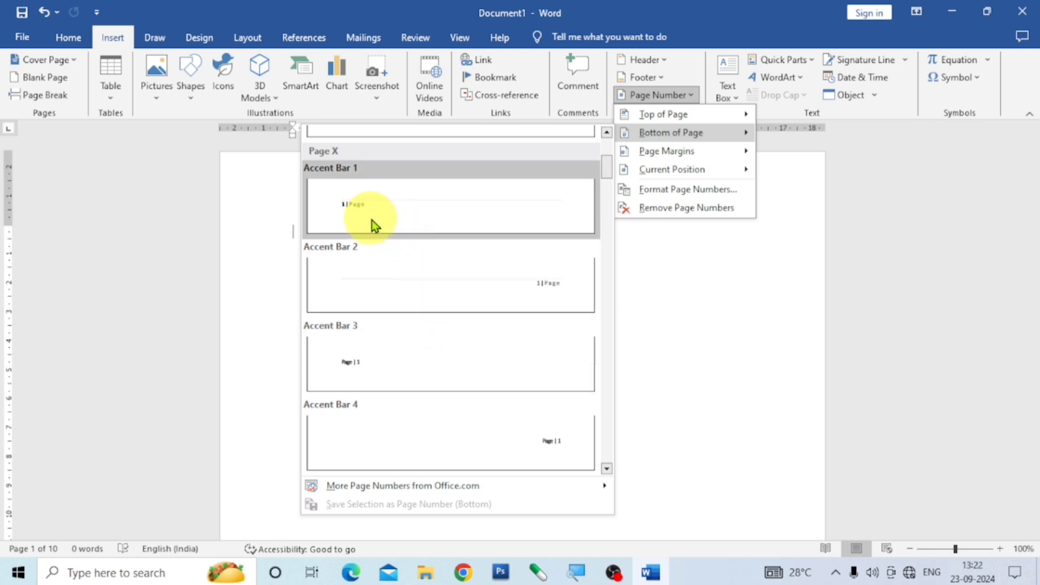
pyautogui.scroll(3, 359, 207)
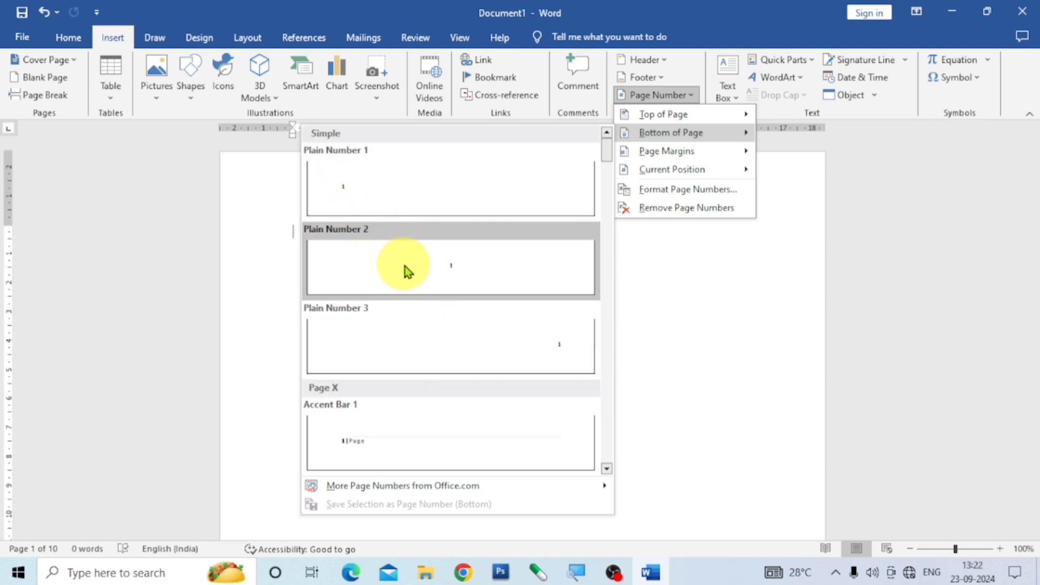
pyautogui.click(372, 435)
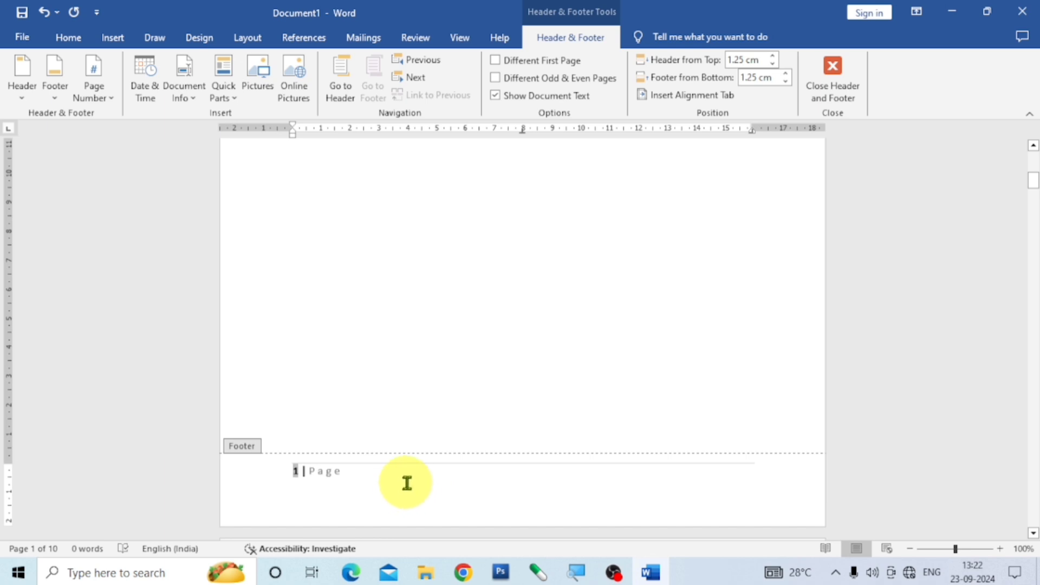
pyautogui.click(833, 67)
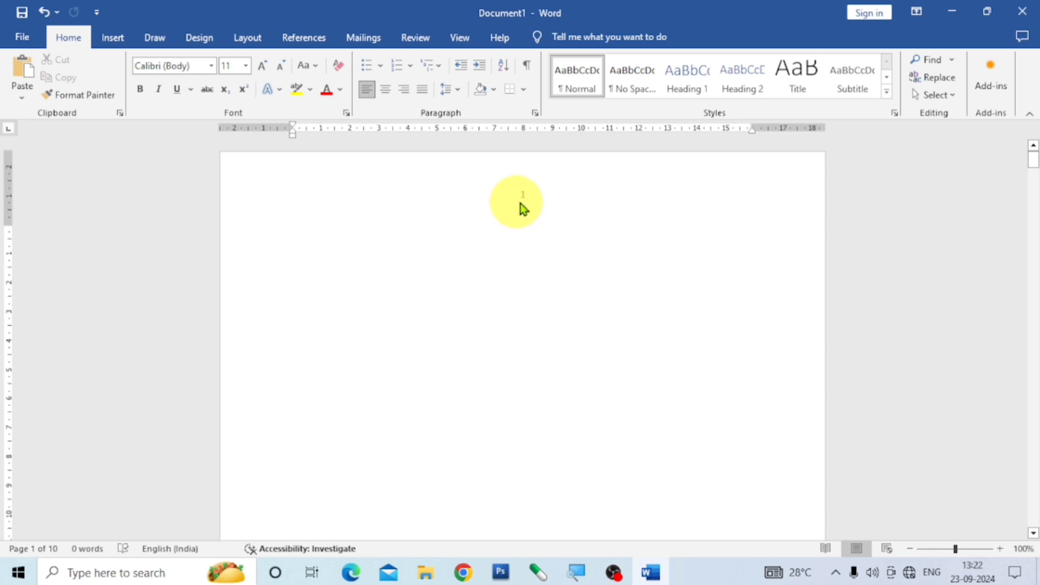
# - Check the header and footer page numbers through to the last page, then return to the first page and recheck its numbers
pyautogui.scroll(-3, 545, 203)
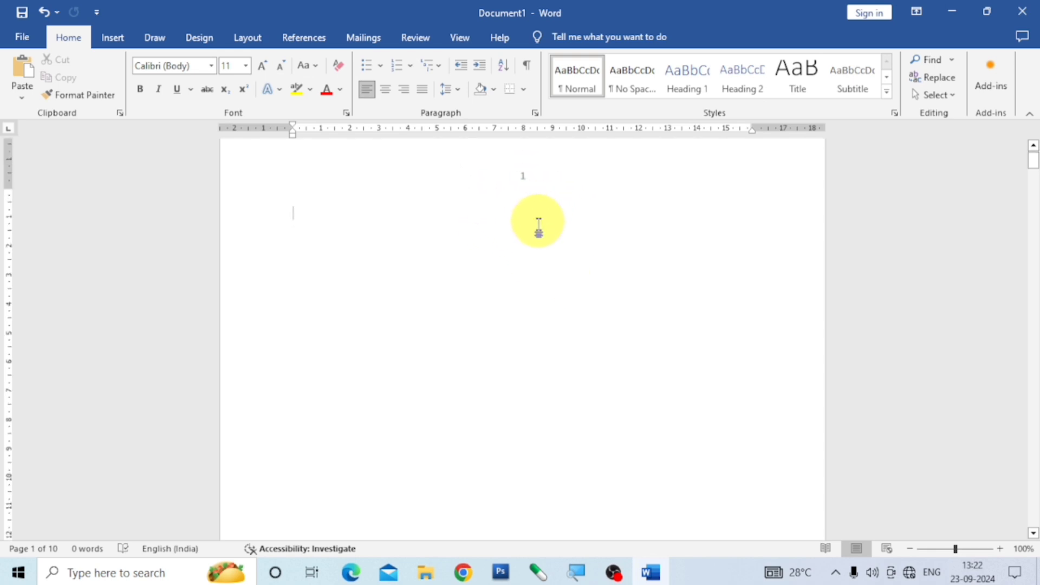
pyautogui.scroll(-6, 526, 304)
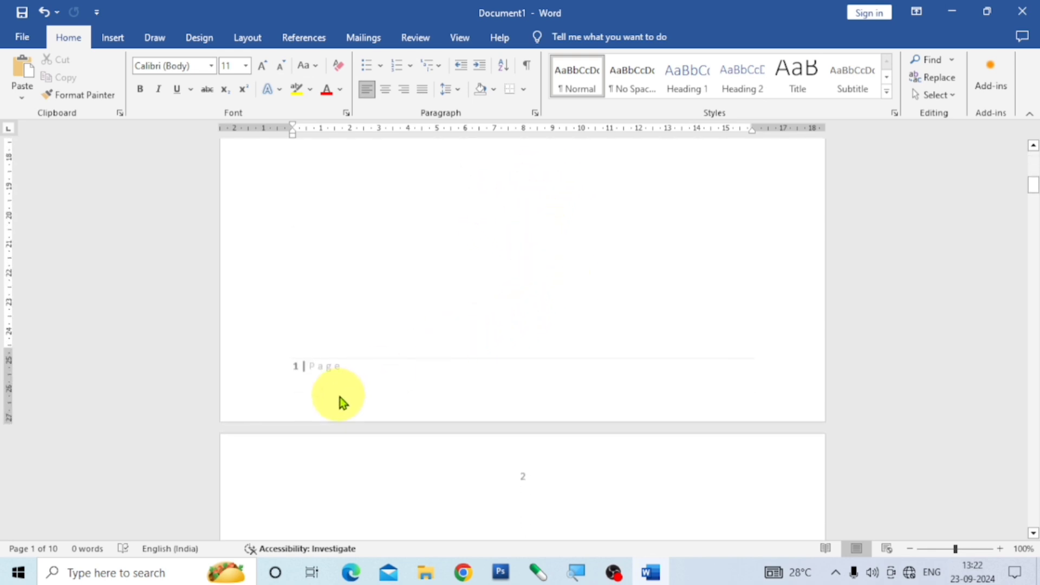
pyautogui.scroll(6, 449, 374)
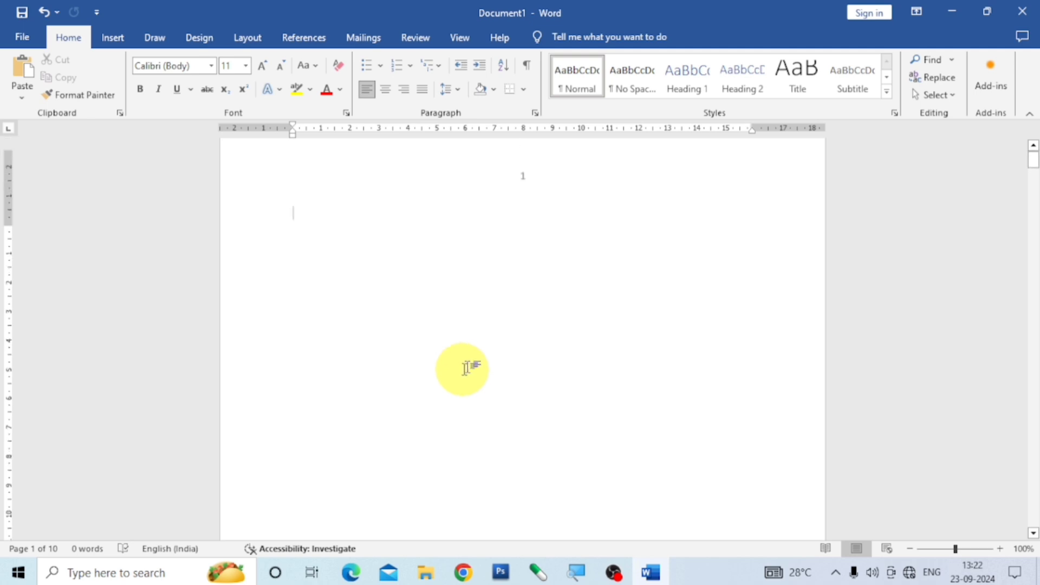
pyautogui.scroll(-10, 481, 344)
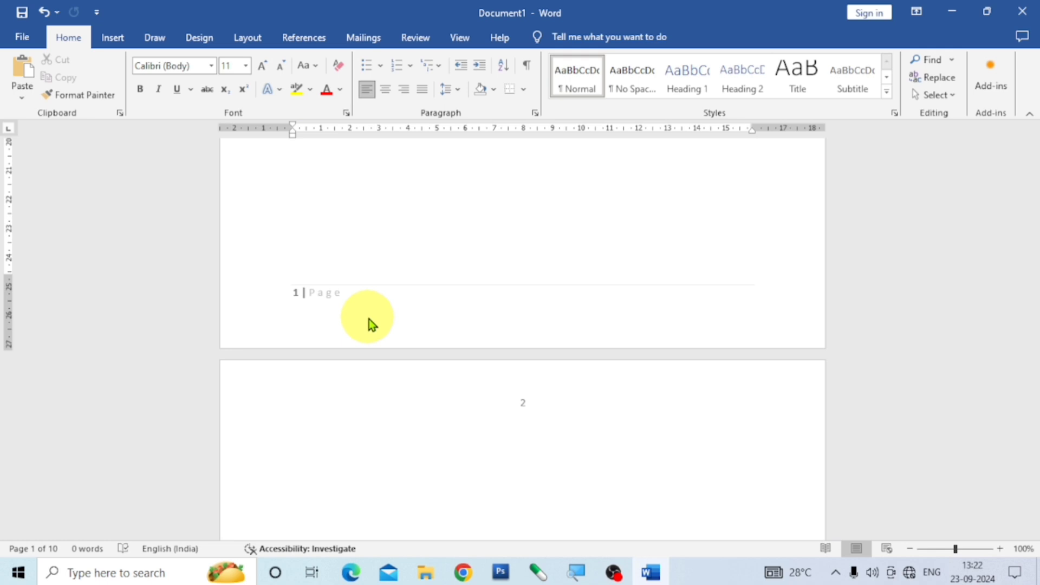
pyautogui.scroll(-20, 369, 325)
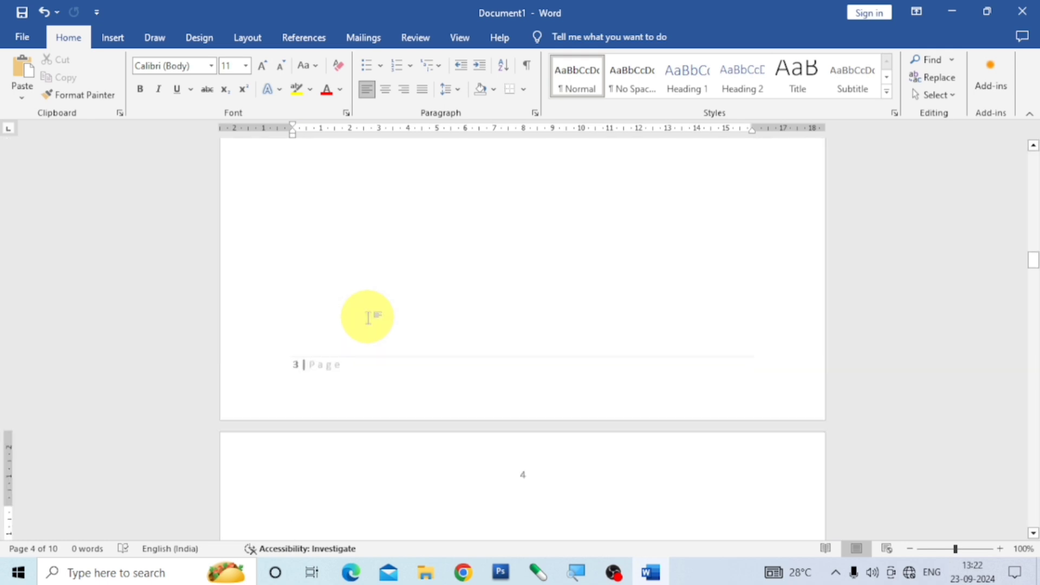
pyautogui.scroll(-10, 368, 317)
pyautogui.scroll(-20, 368, 318)
pyautogui.scroll(-10, 367, 317)
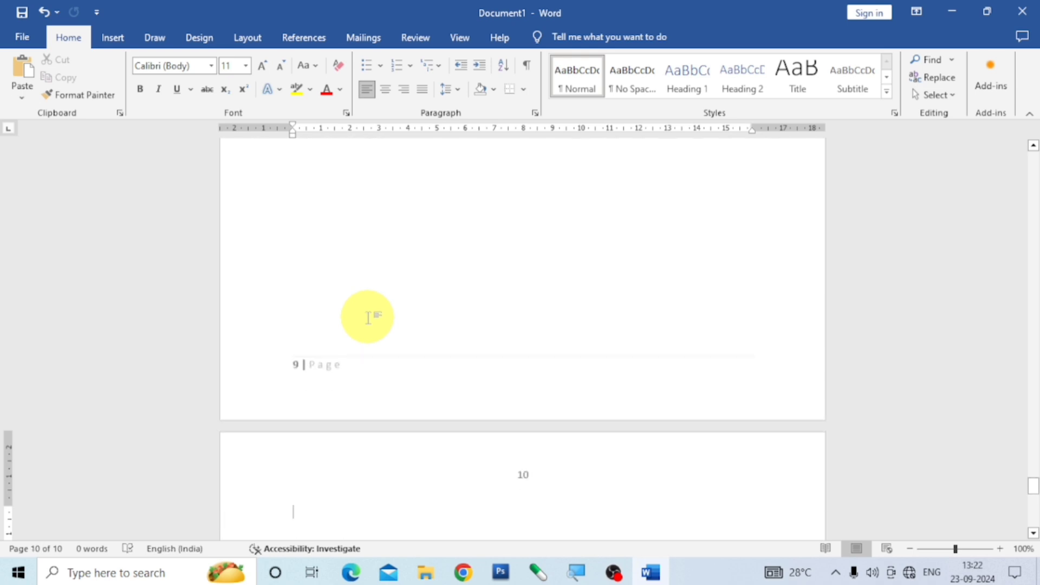
pyautogui.scroll(-8, 450, 335)
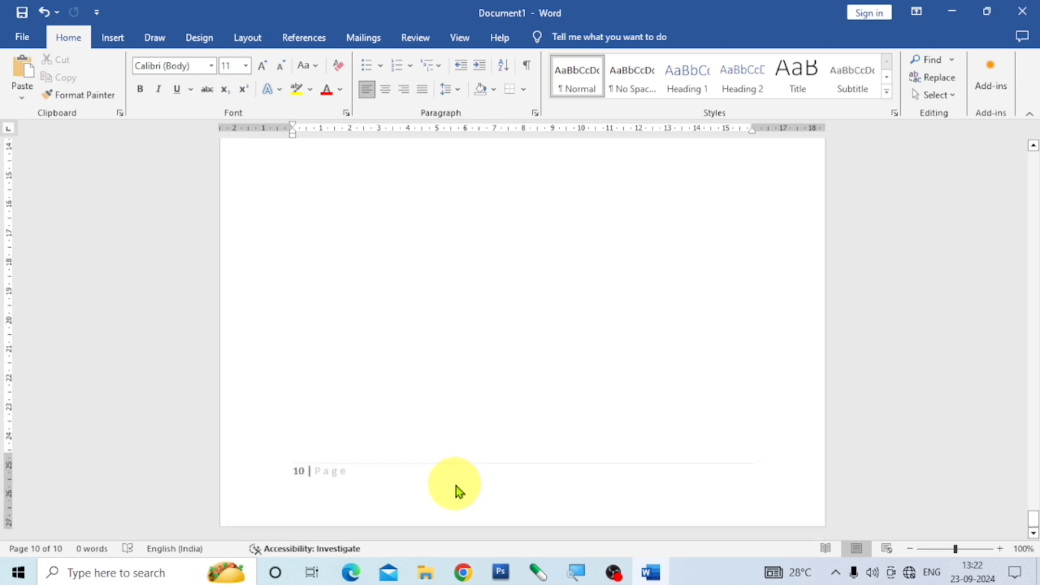
pyautogui.scroll(15, 455, 491)
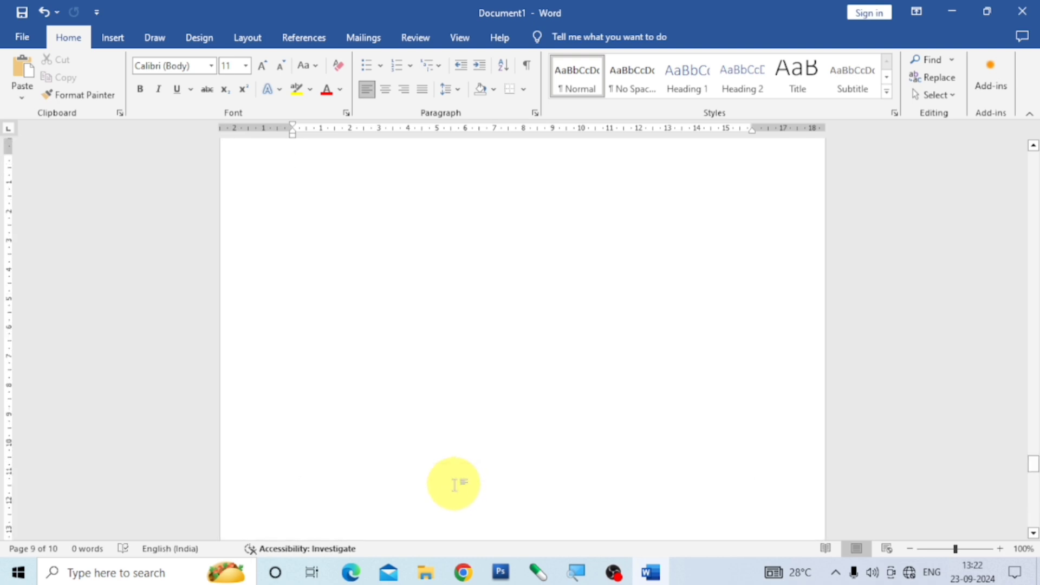
pyautogui.press('Up')
pyautogui.press('Up')
pyautogui.press('Up')
pyautogui.press('Up')
pyautogui.press('Up')
pyautogui.press('Up')
pyautogui.press('Up')
pyautogui.hotkey('ctrl', 'Home')
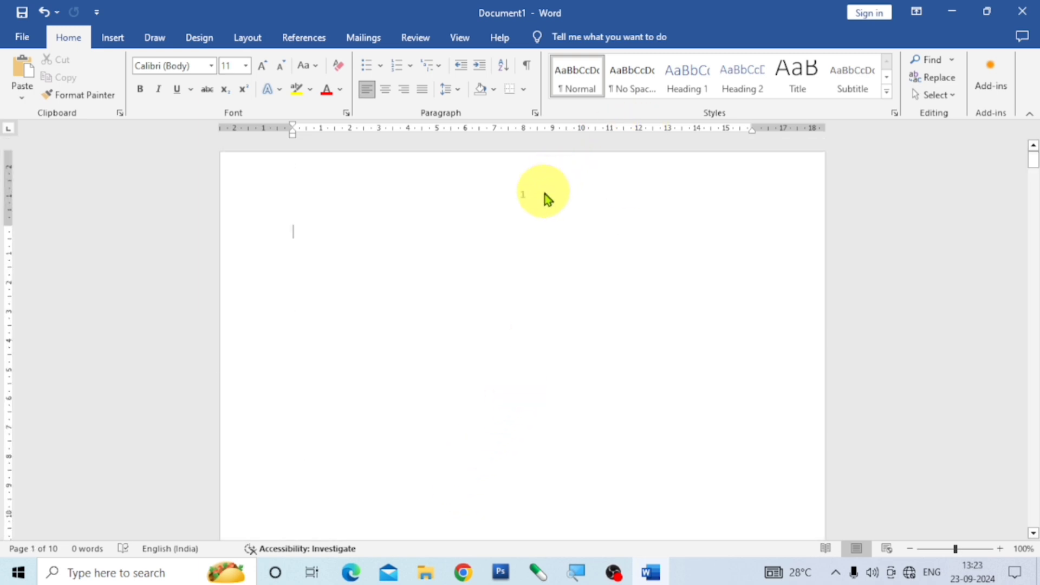
pyautogui.scroll(-8, 520, 279)
pyautogui.scroll(-8, 520, 279)
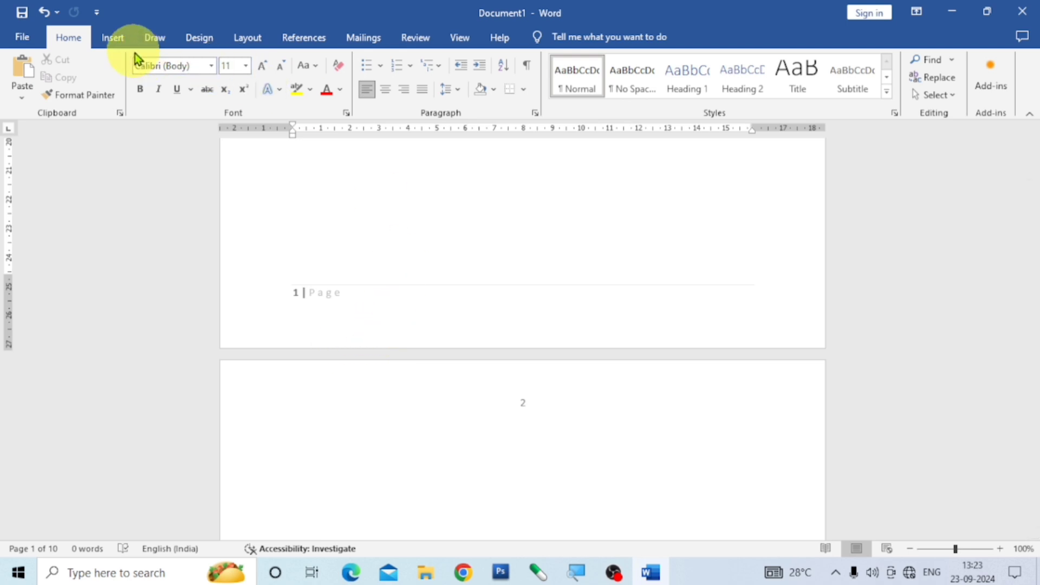
# - Insert page numbers in the page margins in the Accent Bar, Right style and close header editing
pyautogui.click(117, 38)
pyautogui.scroll(7, 398, 217)
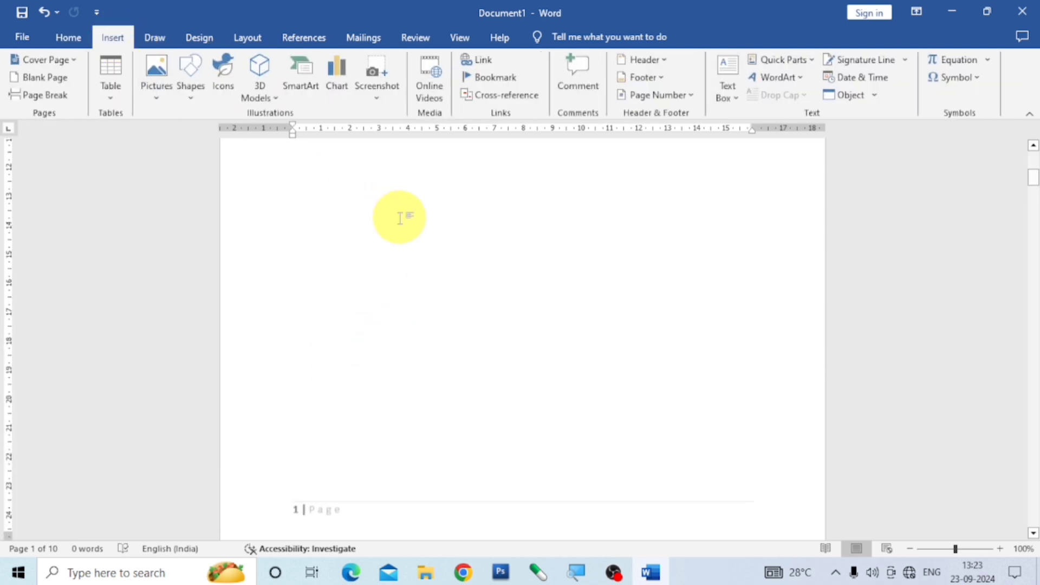
pyautogui.scroll(2, 401, 220)
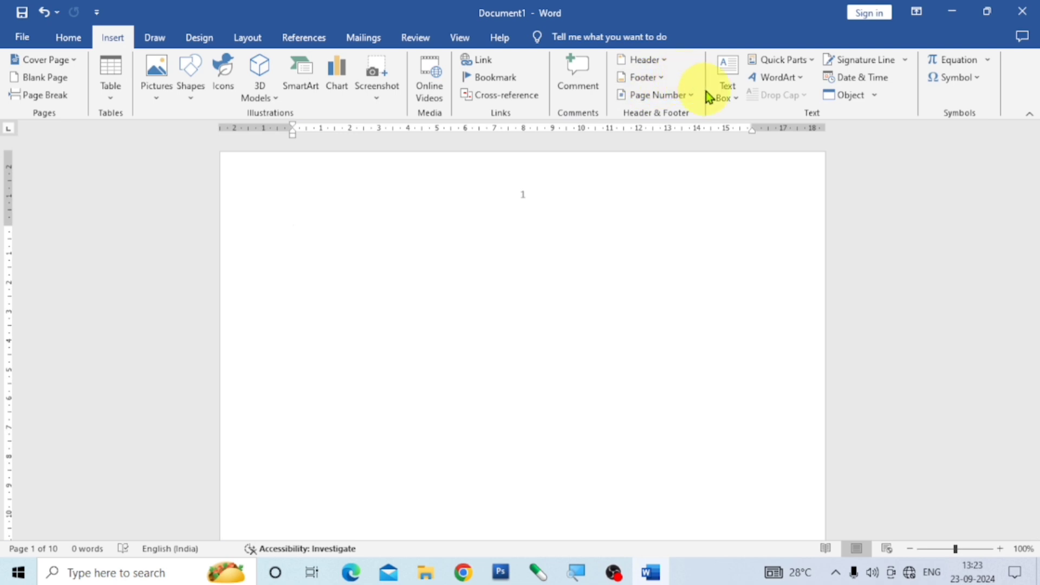
pyautogui.click(692, 95)
pyautogui.moveTo(688, 114)
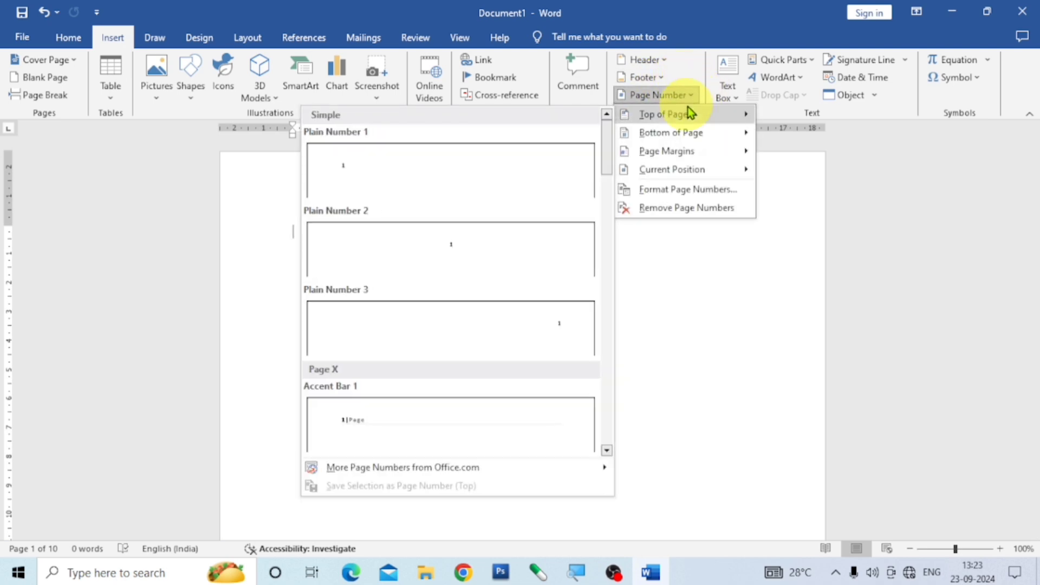
pyautogui.moveTo(688, 138)
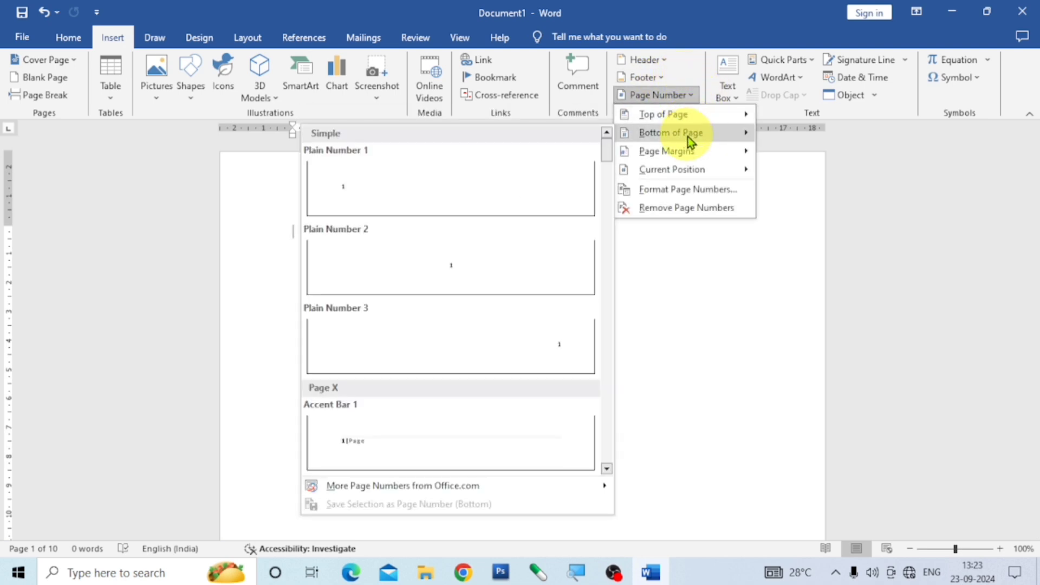
pyautogui.moveTo(678, 159)
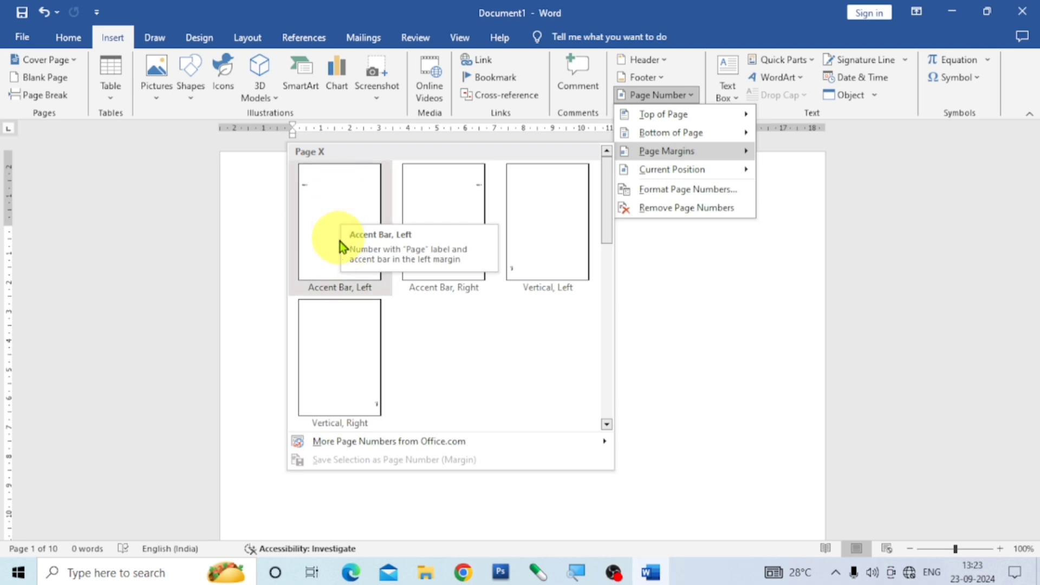
pyautogui.click(450, 205)
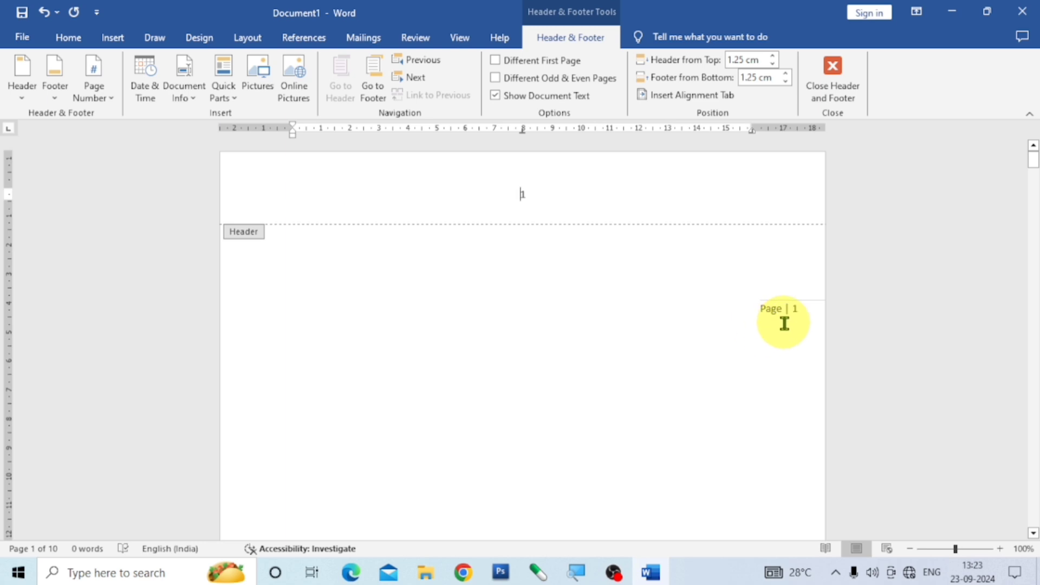
pyautogui.click(839, 65)
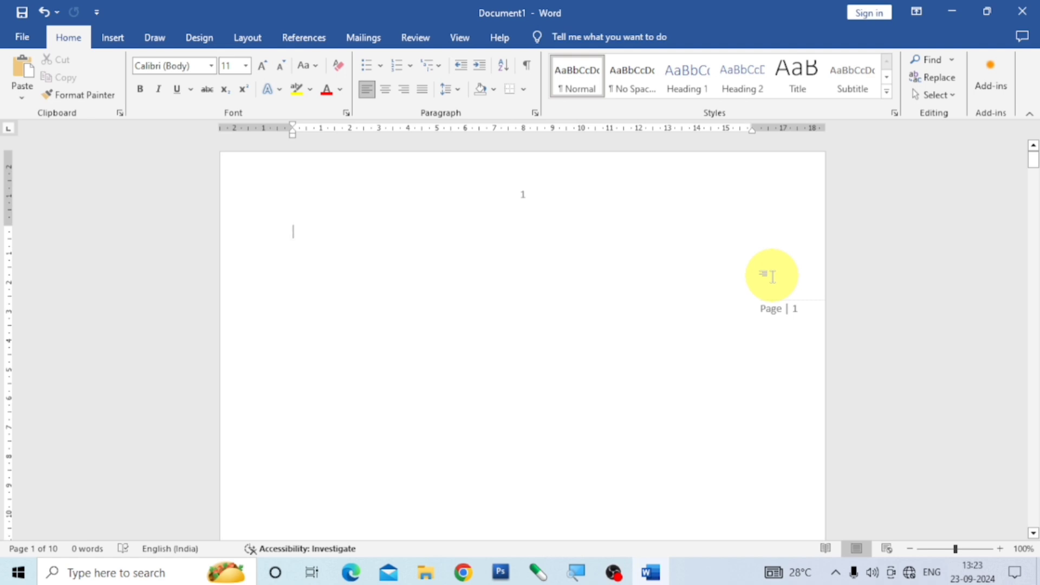
# - Check the margin page numbers from the first to the last page and return to the document's beginning
pyautogui.scroll(-2, 772, 276)
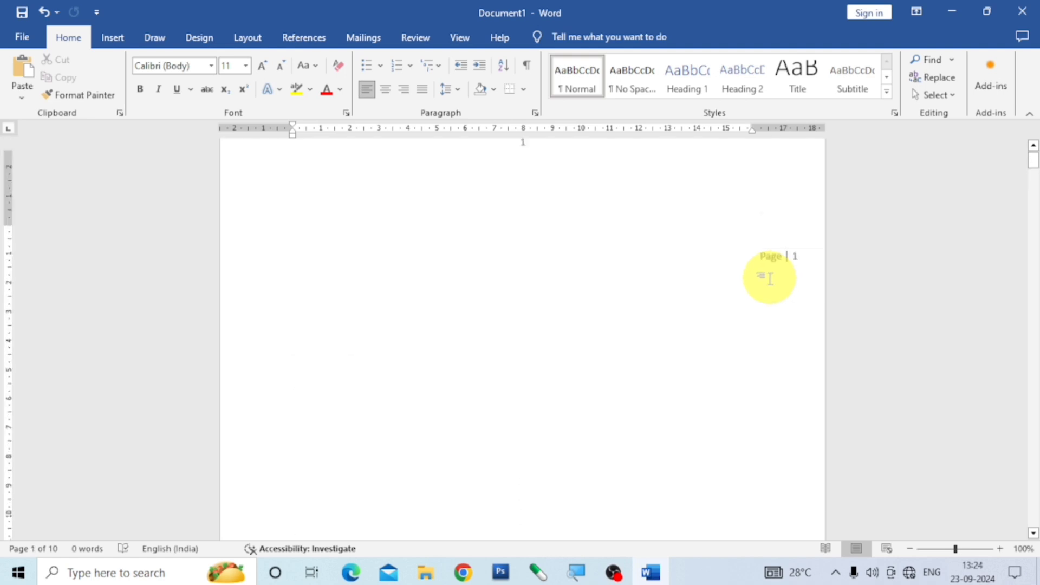
pyautogui.scroll(2, 769, 280)
pyautogui.scroll(-12, 781, 314)
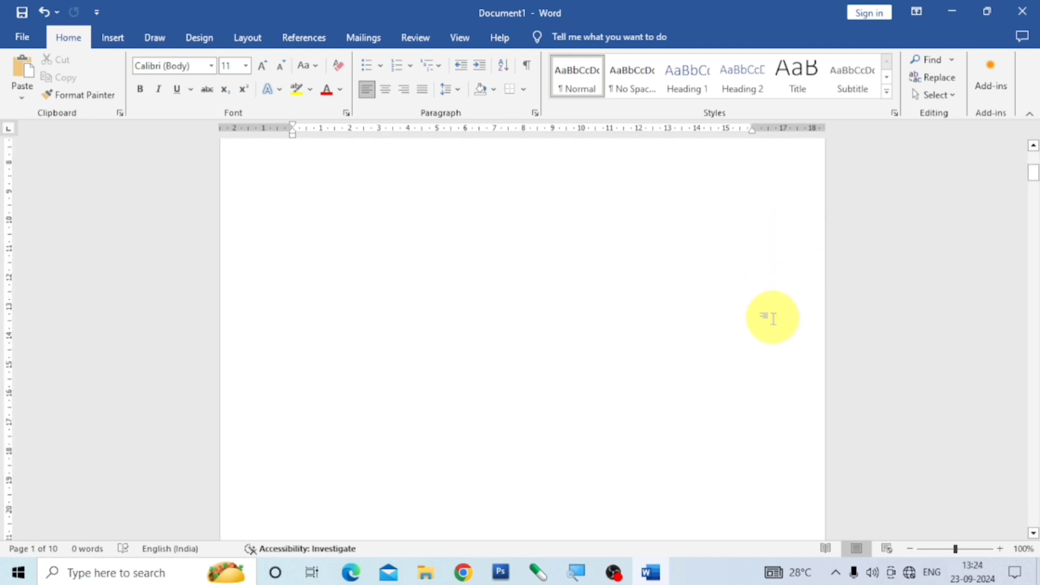
pyautogui.scroll(-20, 772, 320)
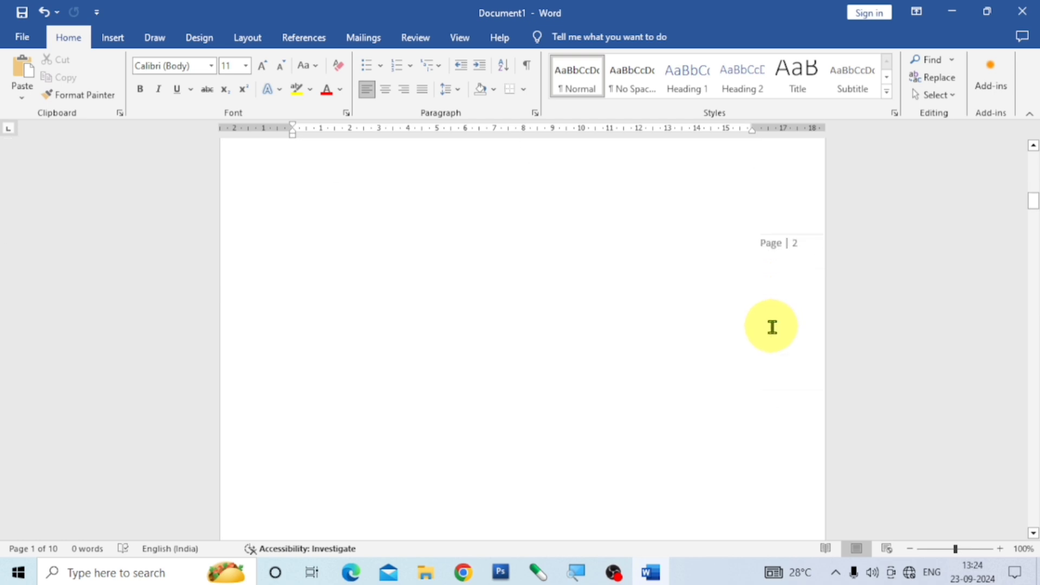
pyautogui.scroll(-20, 772, 326)
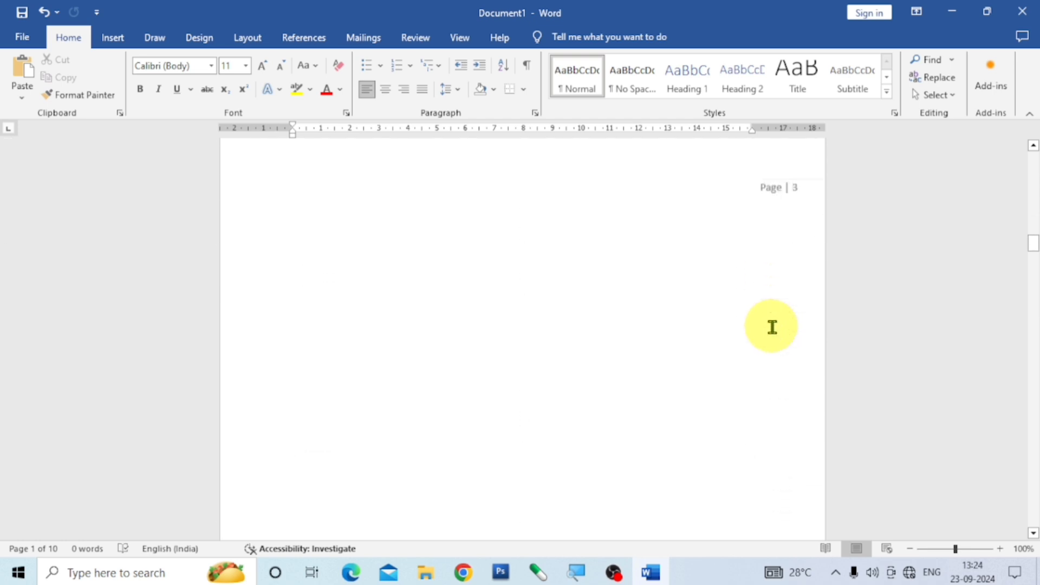
pyautogui.scroll(-12, 773, 326)
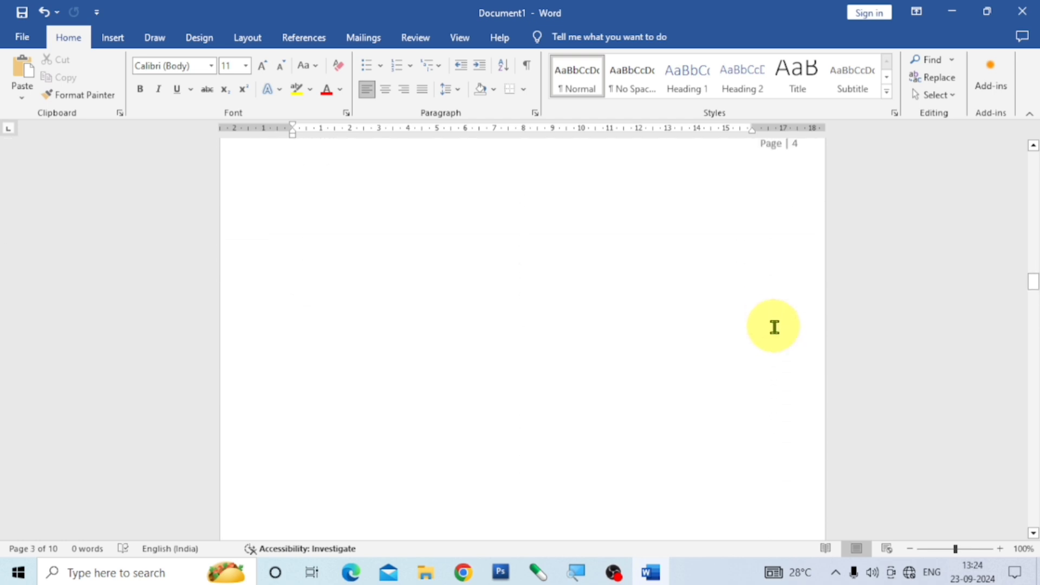
pyautogui.scroll(-12, 772, 328)
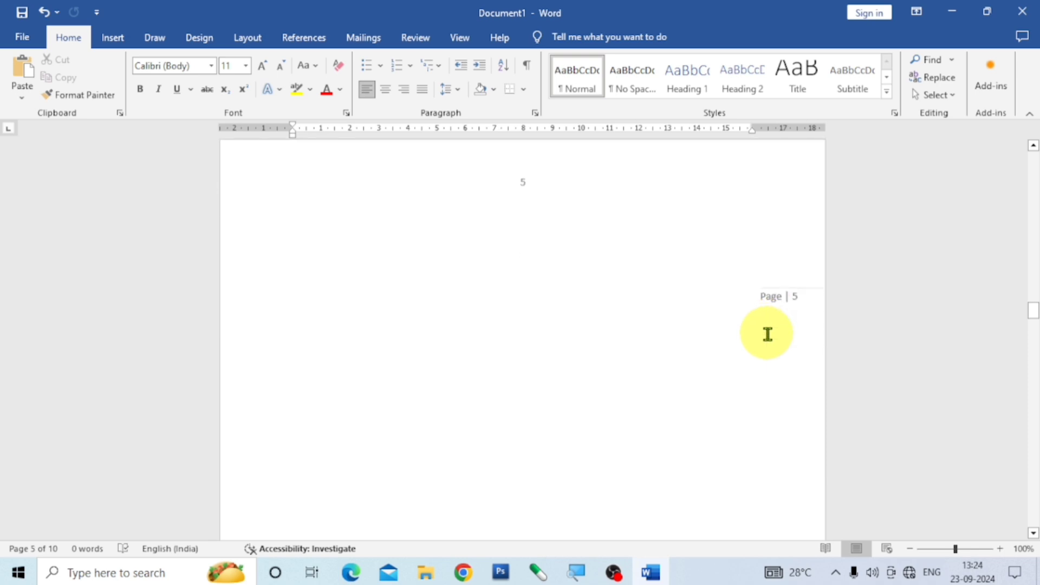
pyautogui.scroll(-10, 767, 333)
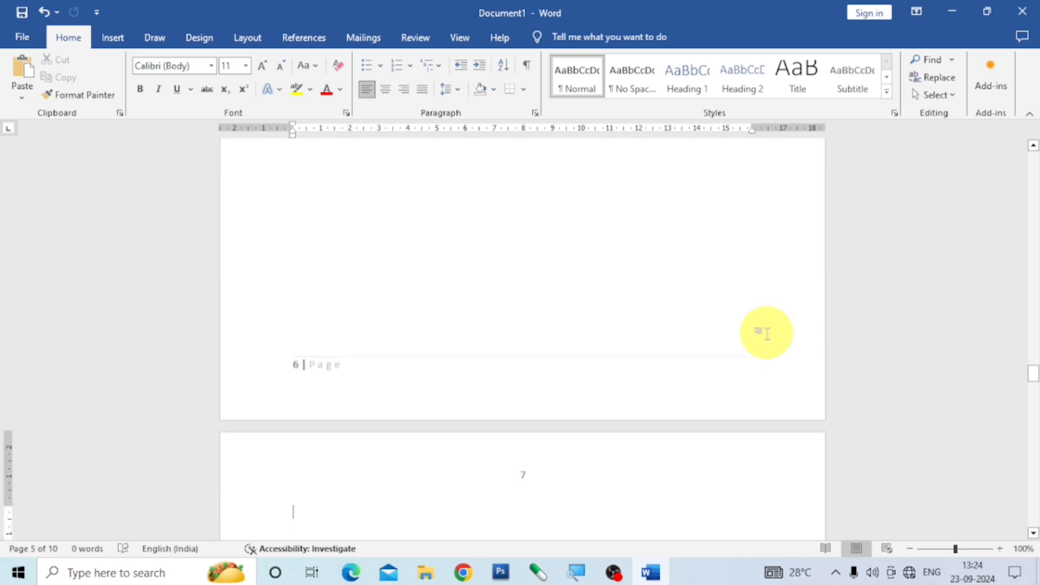
pyautogui.scroll(-11, 767, 333)
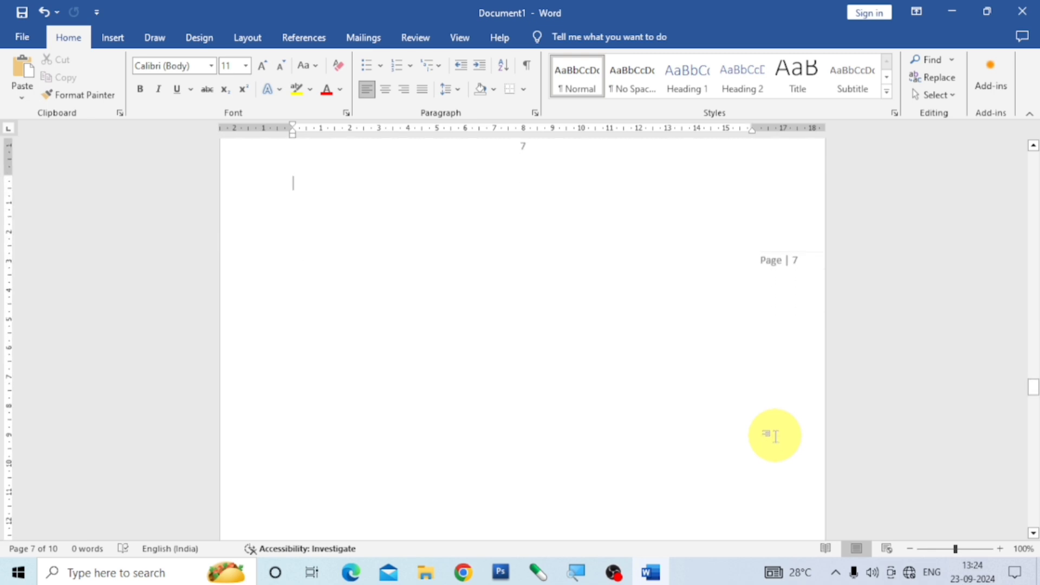
pyautogui.scroll(-12, 724, 404)
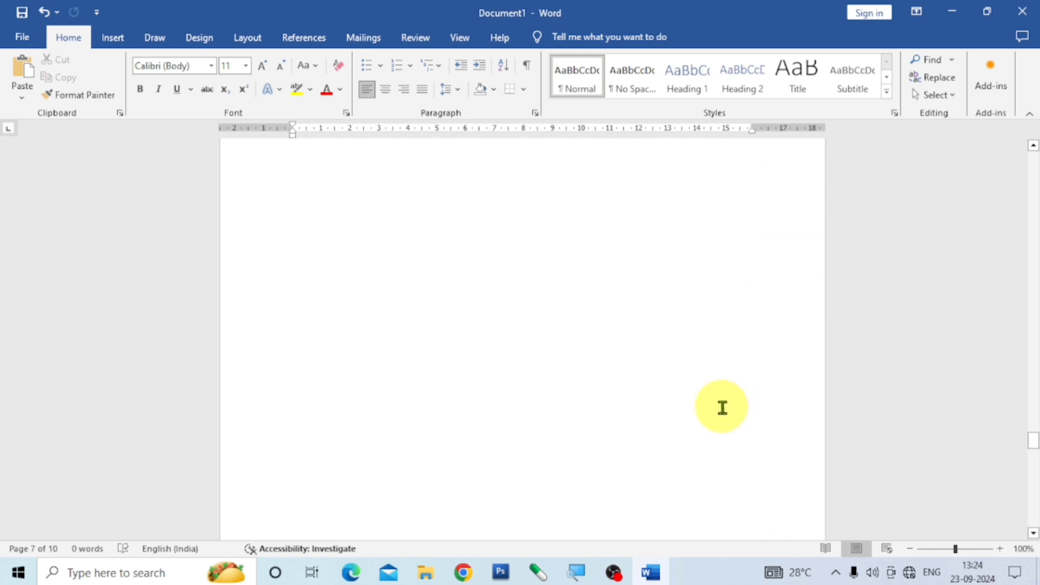
pyautogui.scroll(-12, 722, 407)
pyautogui.scroll(-8, 723, 408)
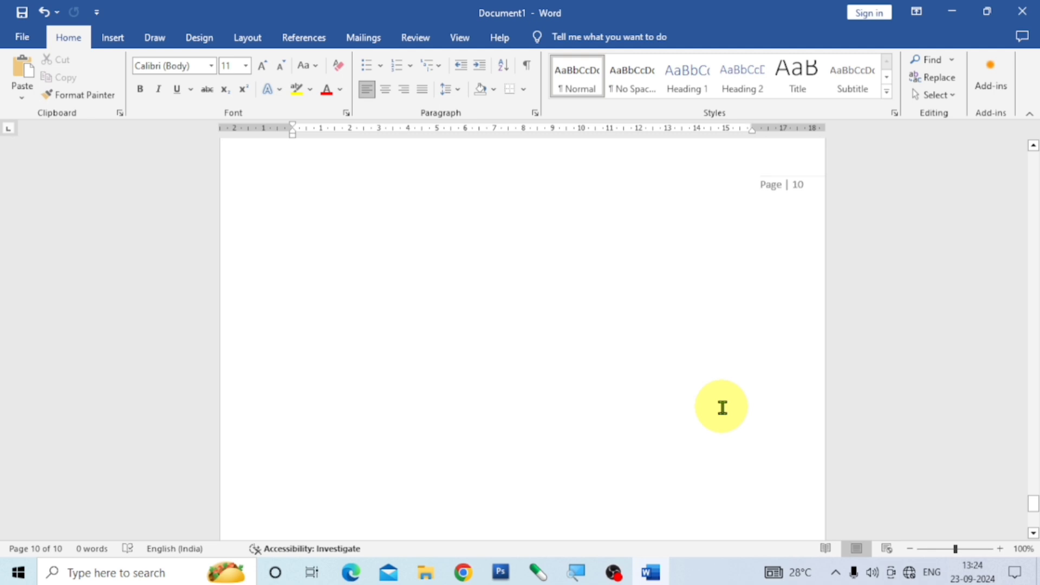
pyautogui.hotkey('ctrl', 'Home')
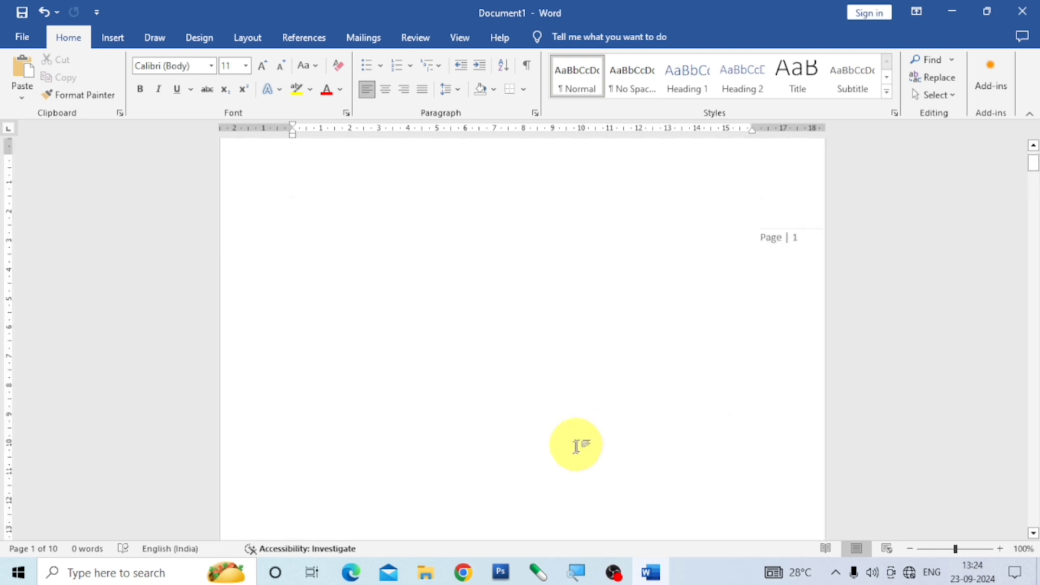
pyautogui.scroll(2, 606, 407)
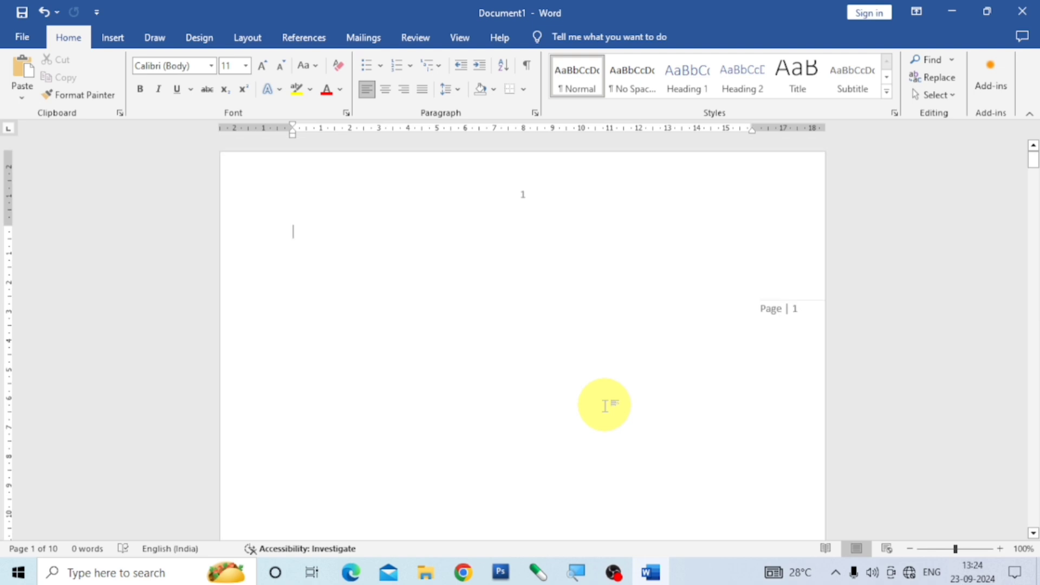
pyautogui.click(115, 39)
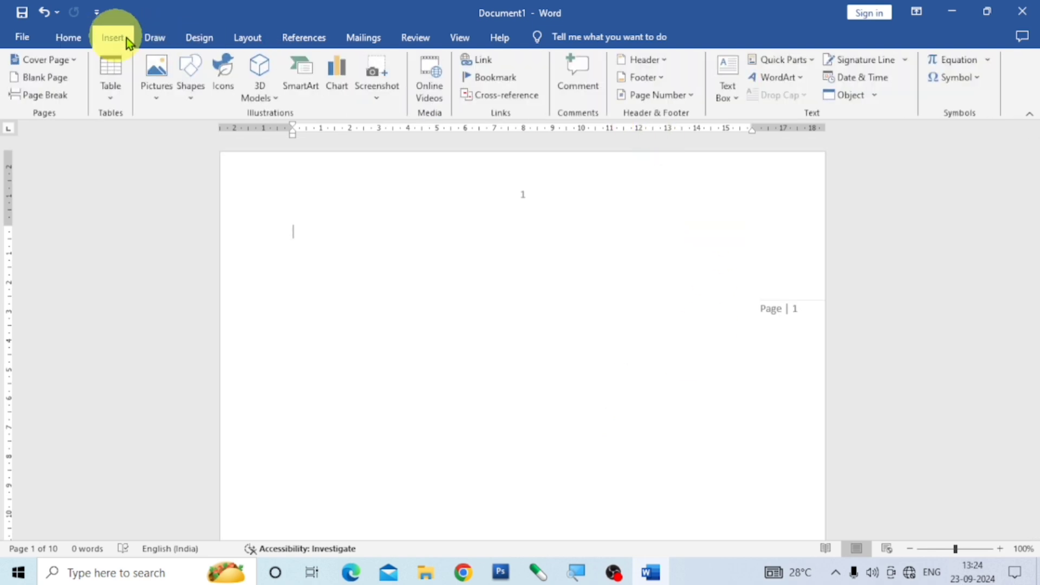
pyautogui.click(693, 96)
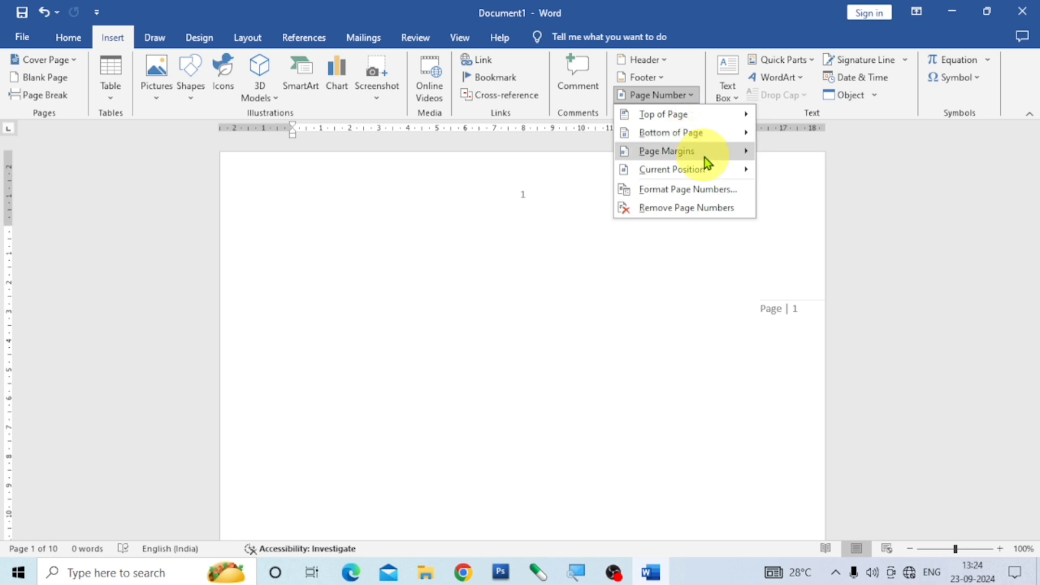
pyautogui.moveTo(707, 162)
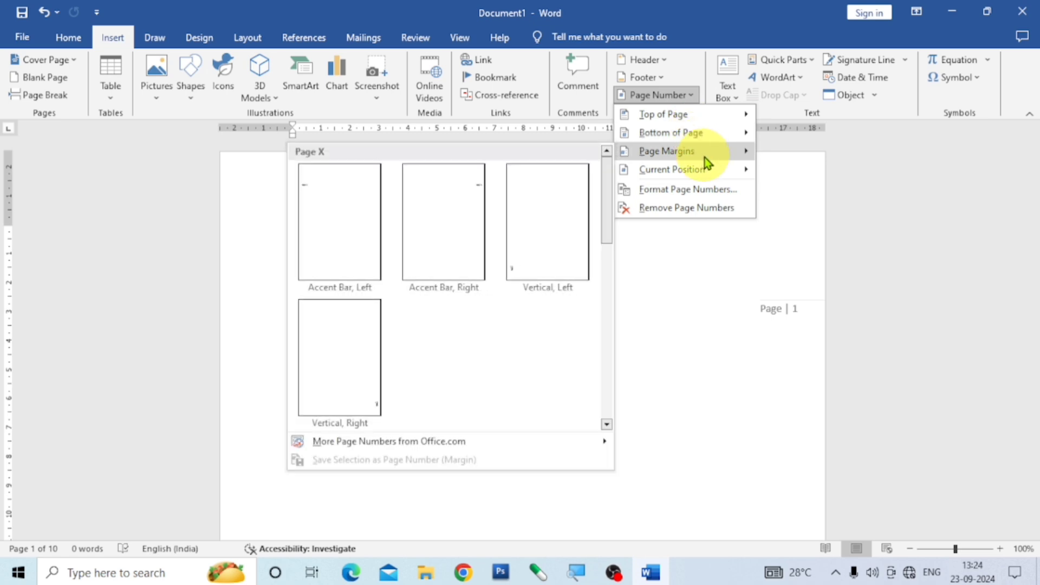
pyautogui.moveTo(701, 167)
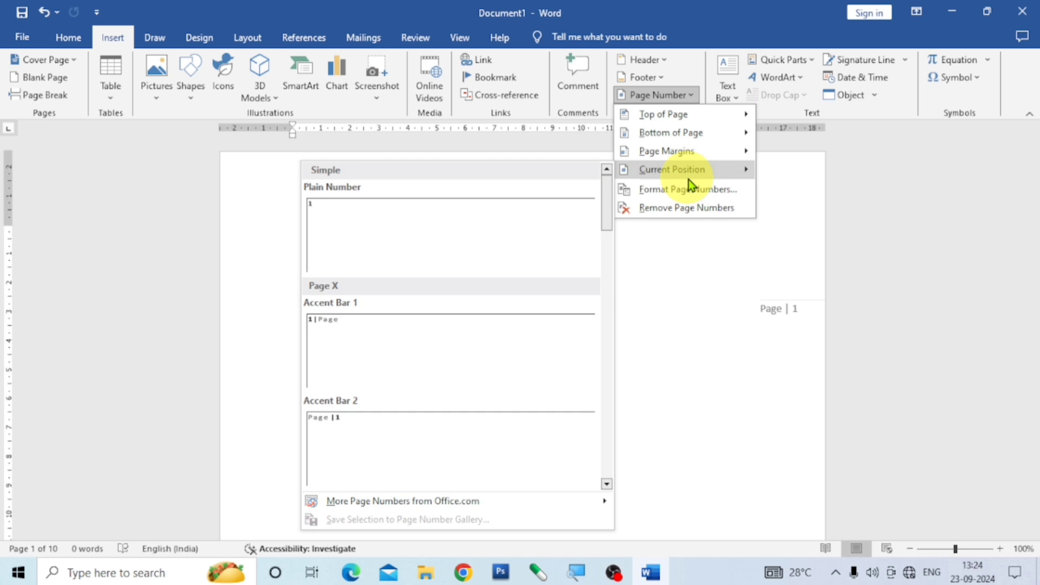
pyautogui.click(649, 392)
pyautogui.scroll(-1, 648, 388)
pyautogui.scroll(-3, 648, 389)
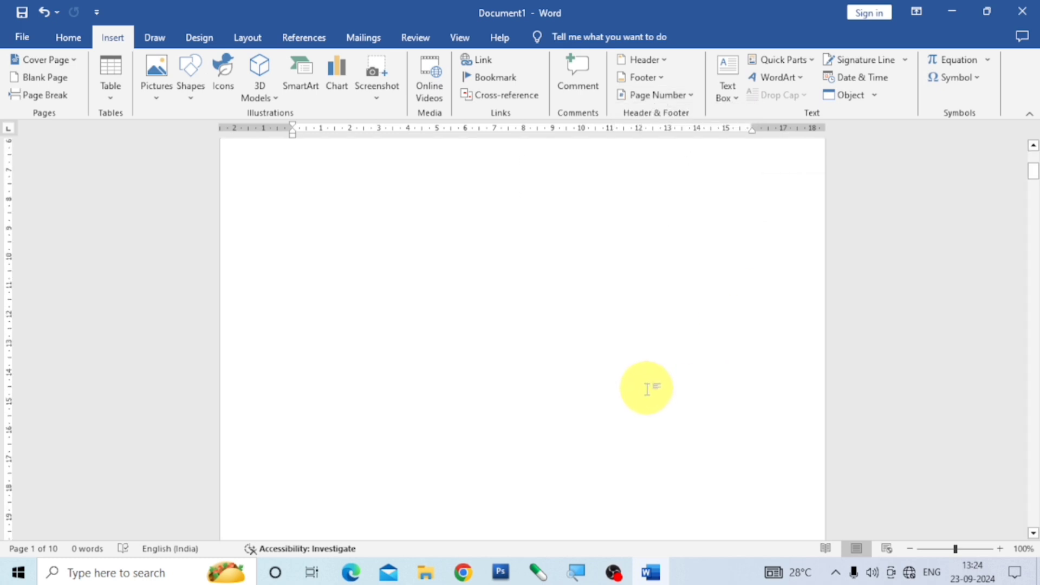
pyautogui.scroll(5, 647, 389)
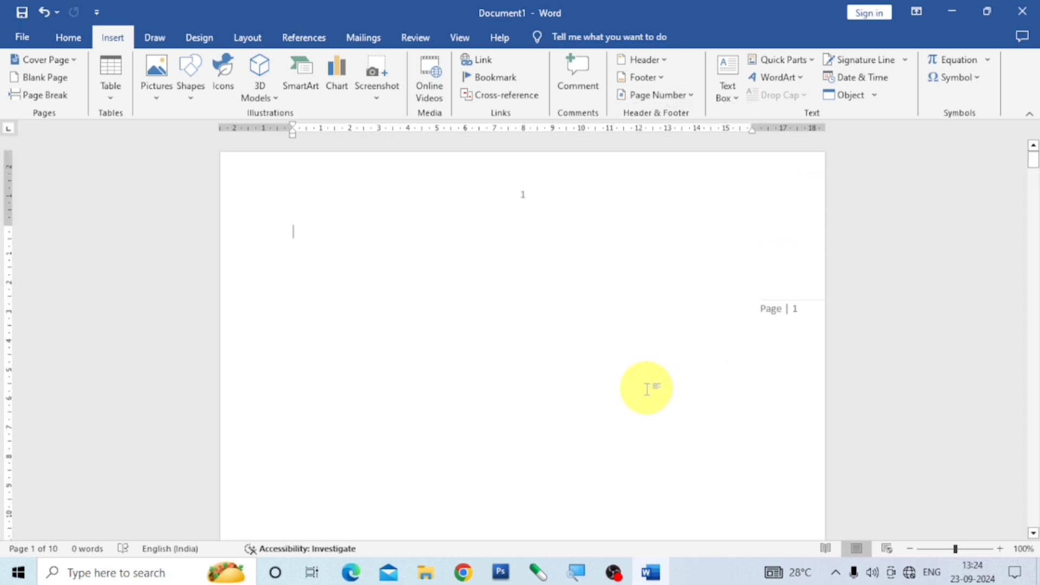
# - Insert a page number in the Large 1 style at the current position, at the start of page 8's body
pyautogui.scroll(-15, 648, 390)
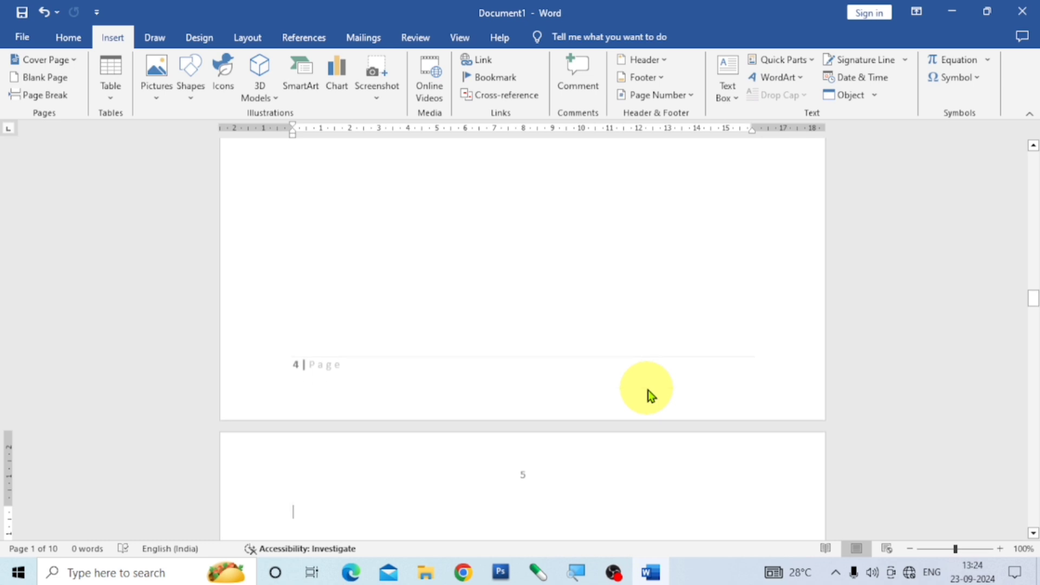
pyautogui.scroll(-9, 648, 390)
pyautogui.scroll(-5, 648, 390)
pyautogui.scroll(-2, 596, 381)
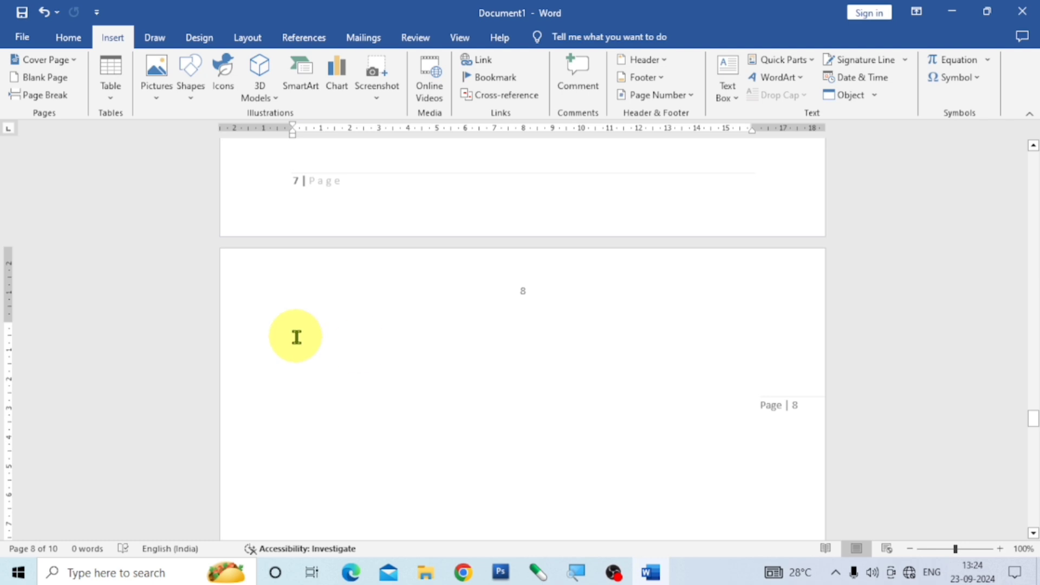
pyautogui.click(312, 347)
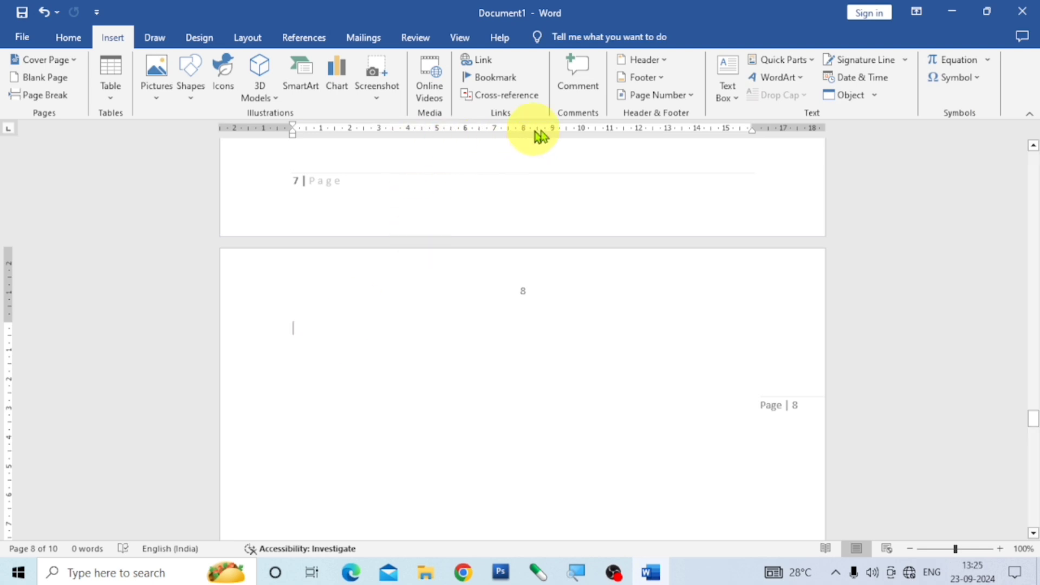
pyautogui.click(690, 97)
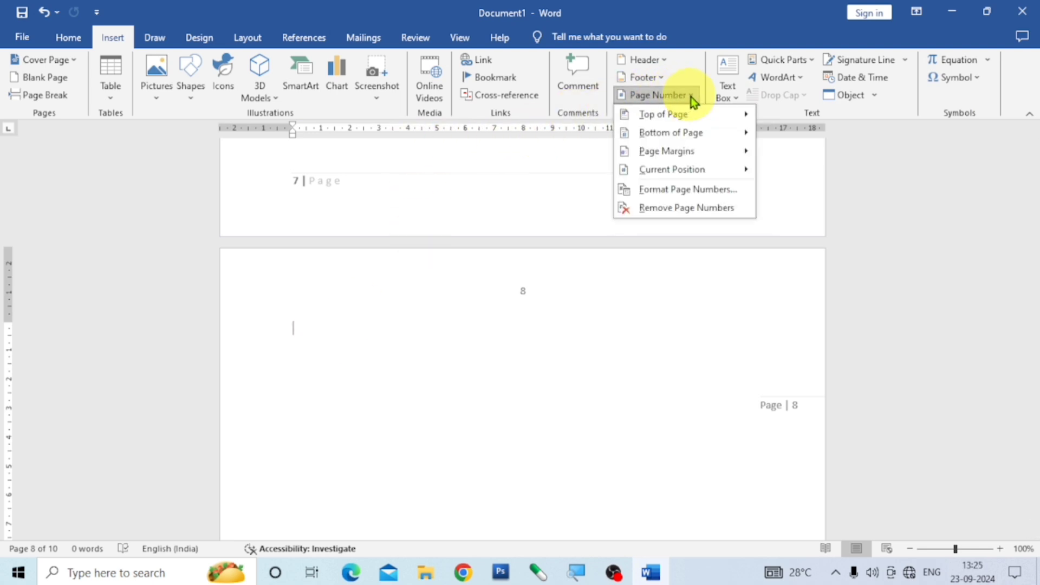
pyautogui.moveTo(686, 174)
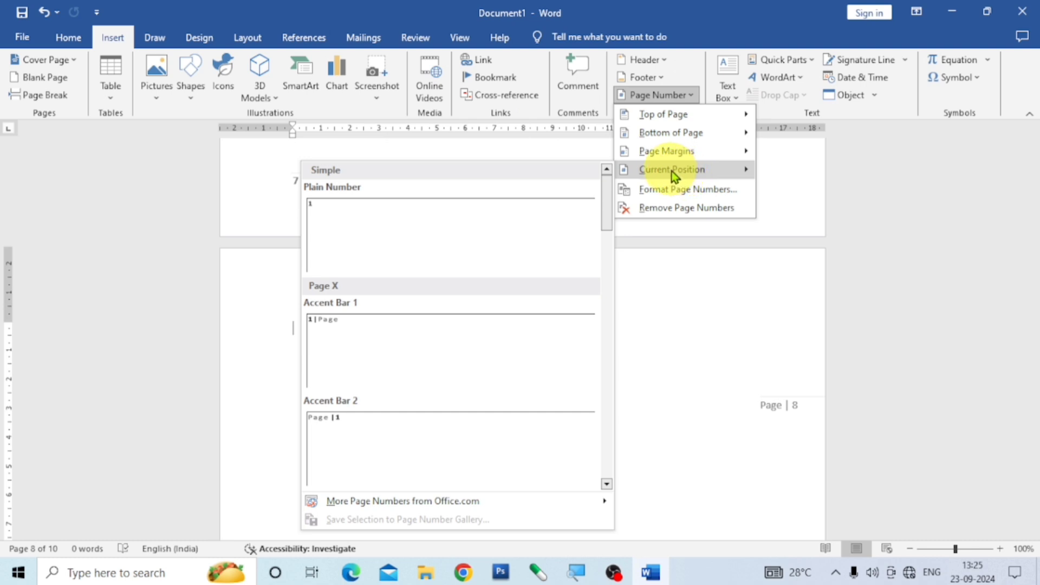
pyautogui.scroll(-5, 438, 268)
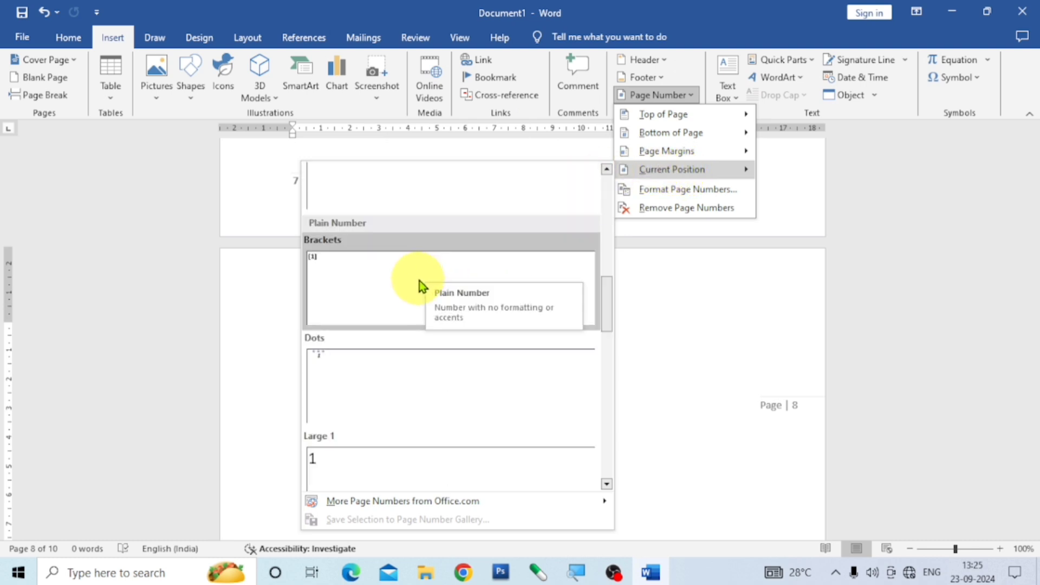
pyautogui.scroll(-6, 398, 325)
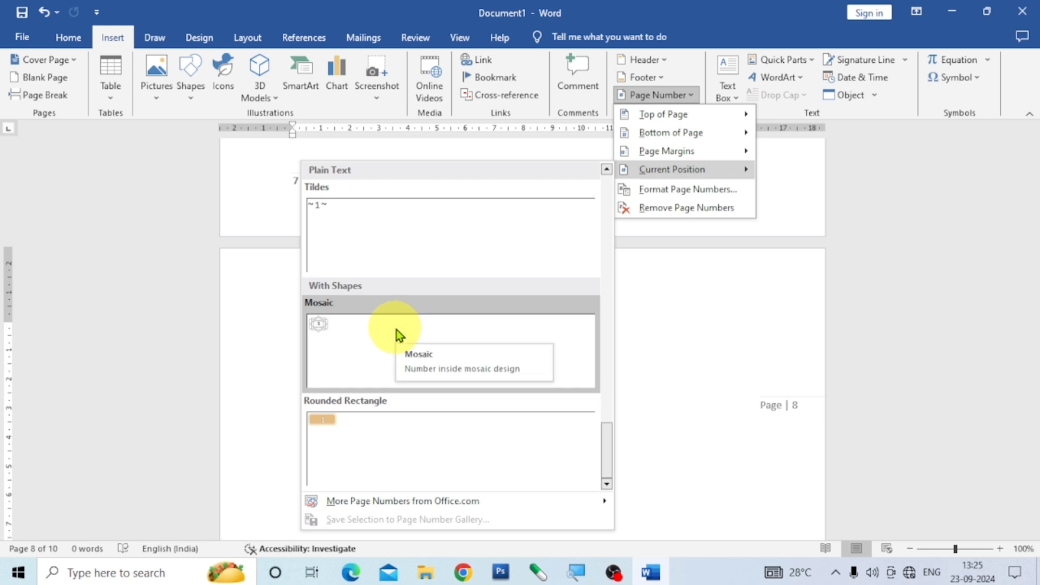
pyautogui.scroll(-5, 402, 343)
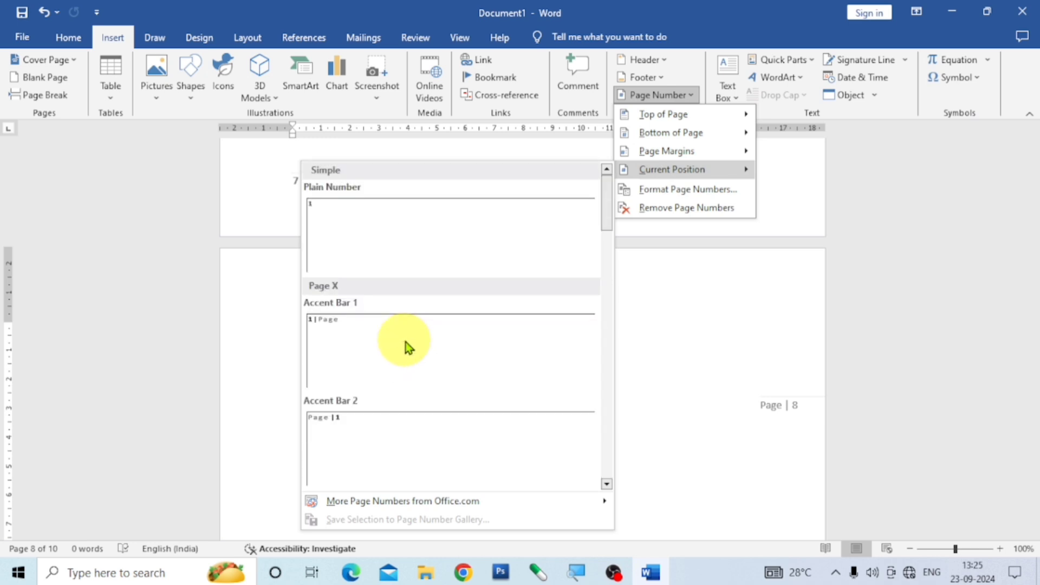
pyautogui.scroll(-5, 407, 347)
pyautogui.scroll(10, 408, 346)
pyautogui.scroll(-4, 408, 346)
pyautogui.scroll(-3, 404, 339)
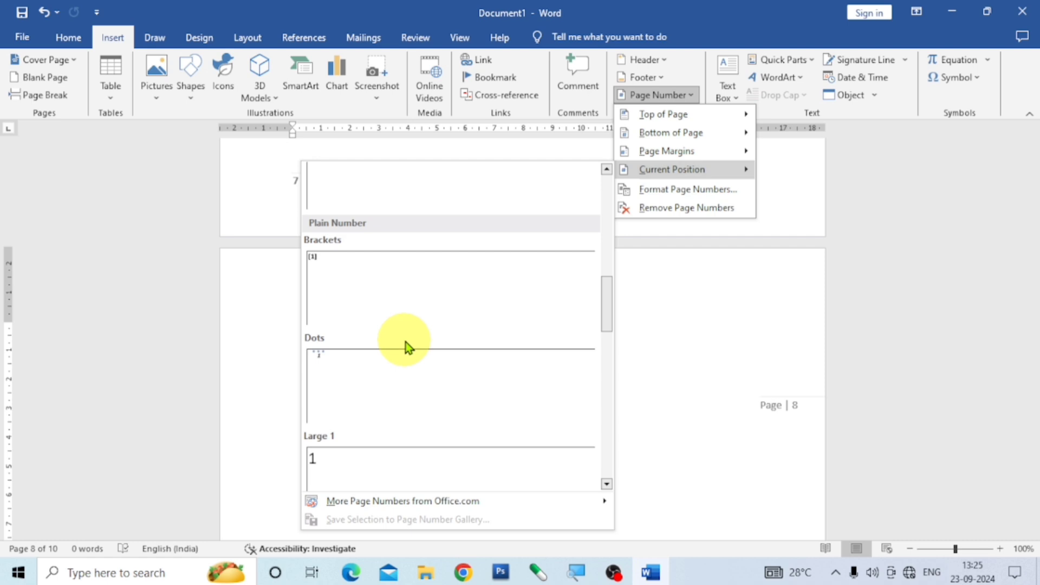
pyautogui.scroll(-3, 364, 463)
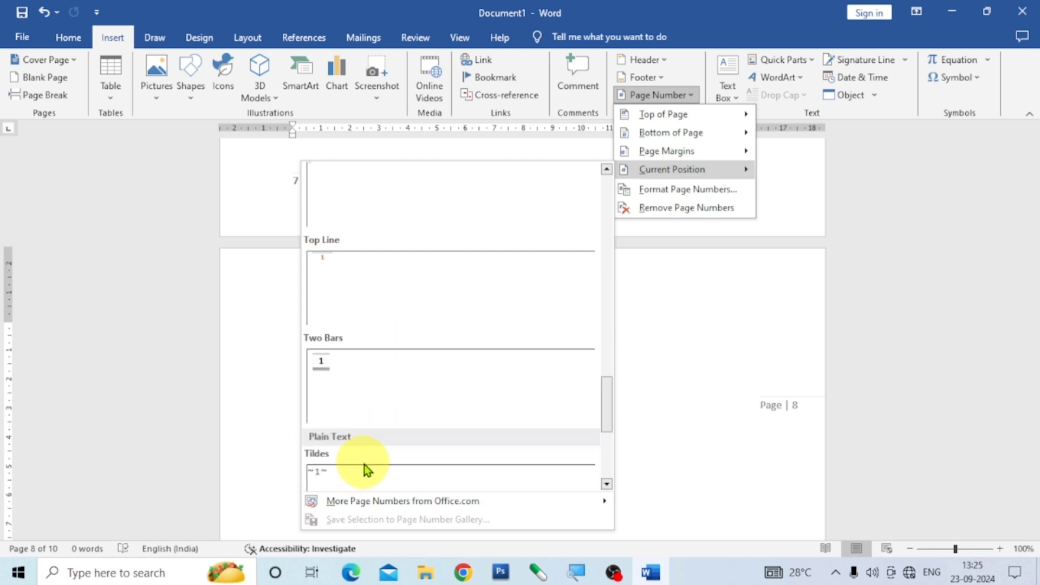
pyautogui.scroll(-3, 359, 293)
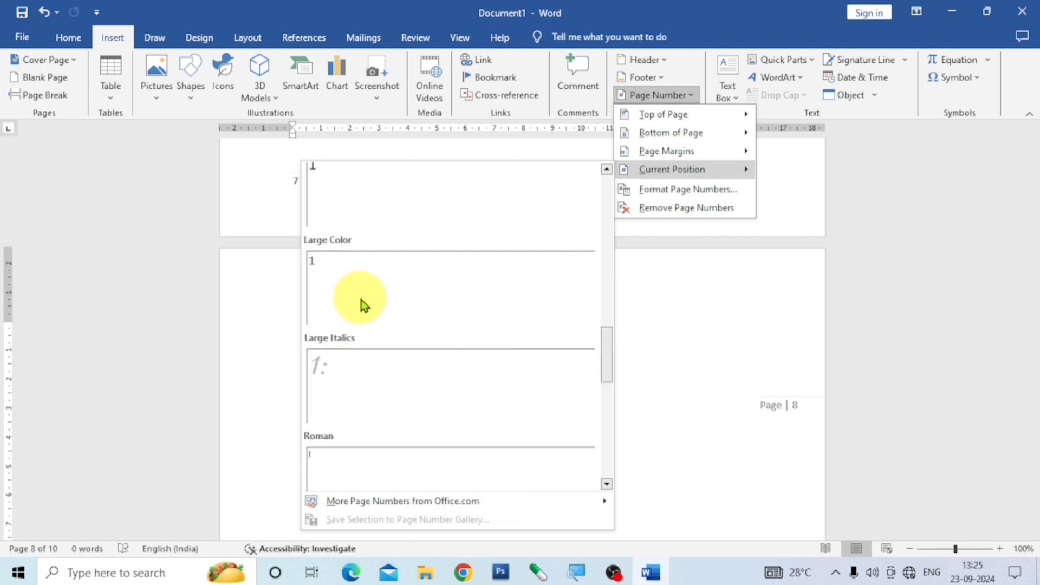
pyautogui.scroll(6, 358, 294)
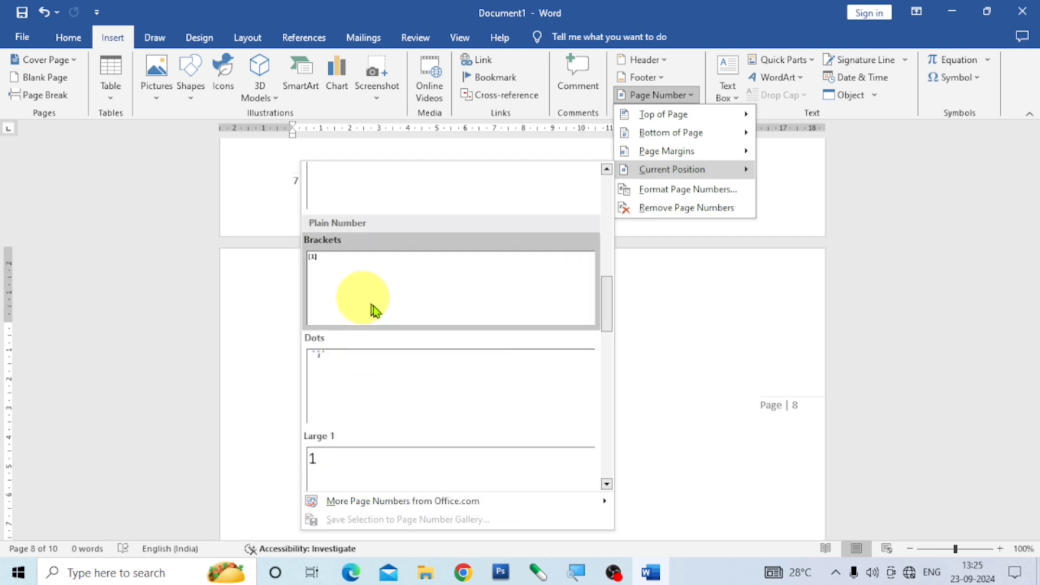
pyautogui.click(370, 467)
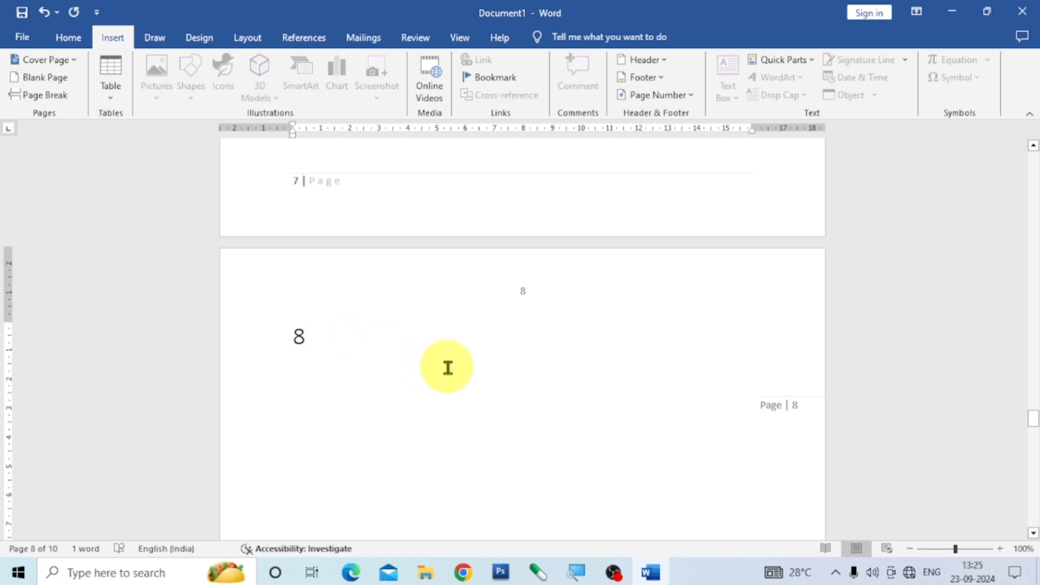
# - Check the pages after and before page 8 for the page number inserted in the body
pyautogui.scroll(-10, 447, 368)
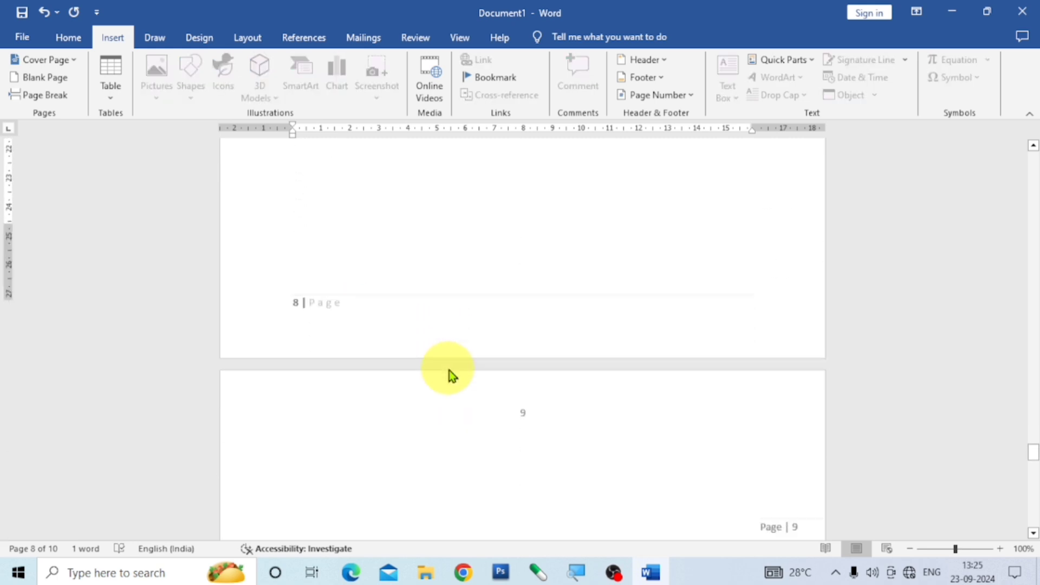
pyautogui.scroll(-7, 449, 369)
pyautogui.scroll(10, 450, 369)
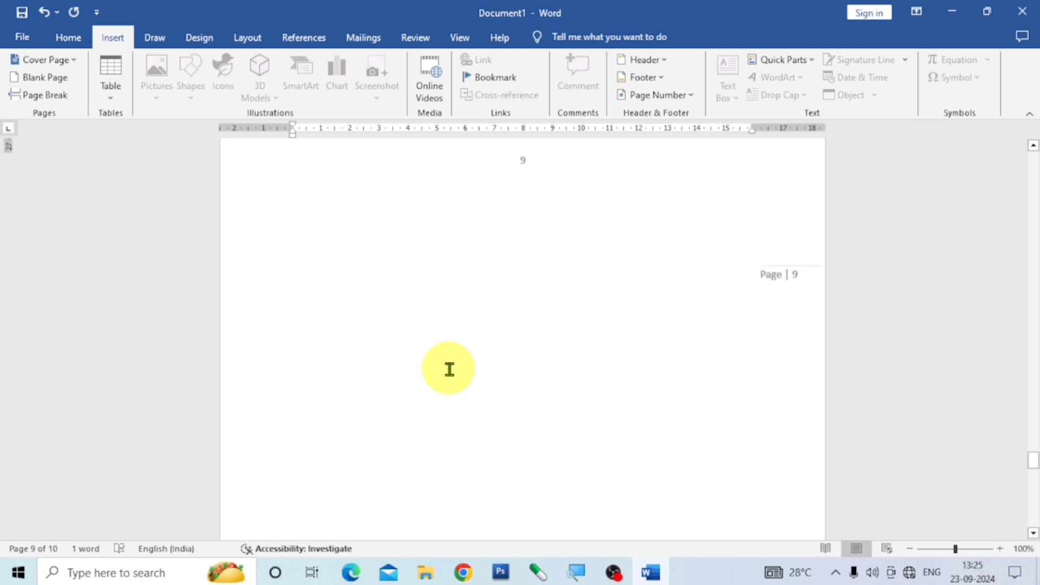
pyautogui.scroll(15, 450, 369)
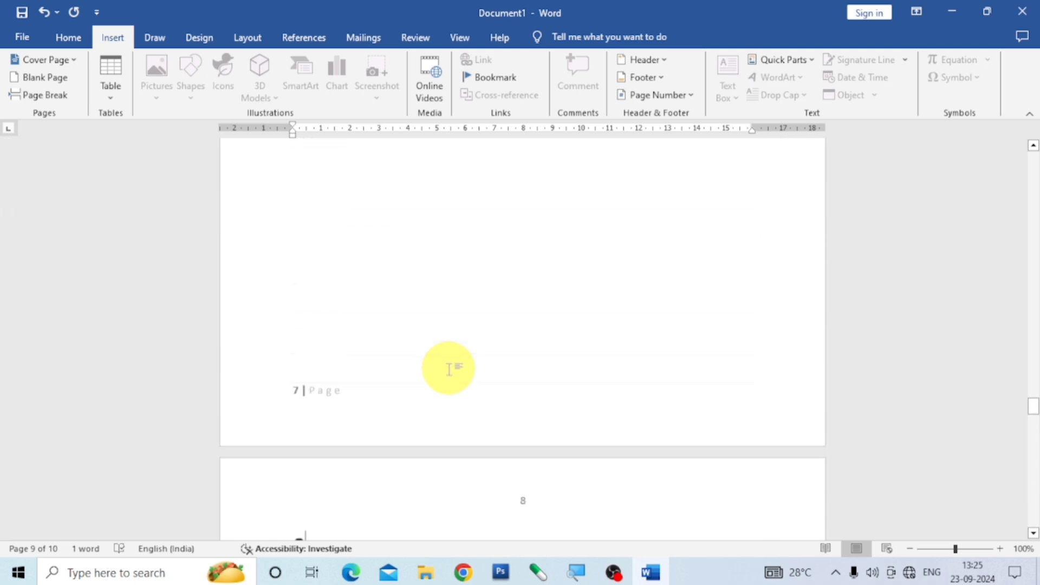
pyautogui.scroll(8, 449, 369)
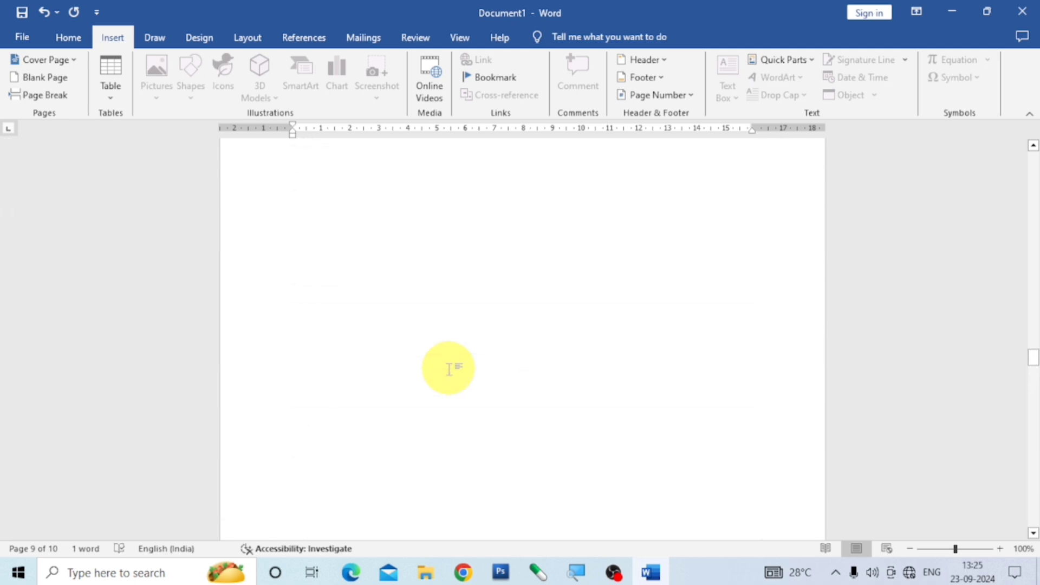
# - Insert a page number in the Rounded Rectangle style at the current position, at the start of page 5's body
pyautogui.scroll(10, 384, 371)
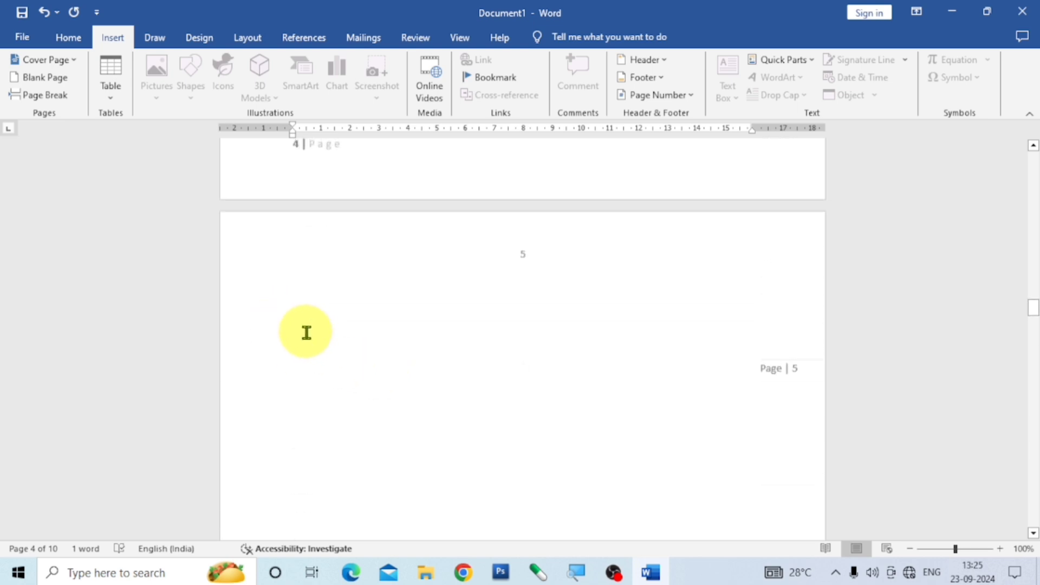
pyautogui.click(303, 331)
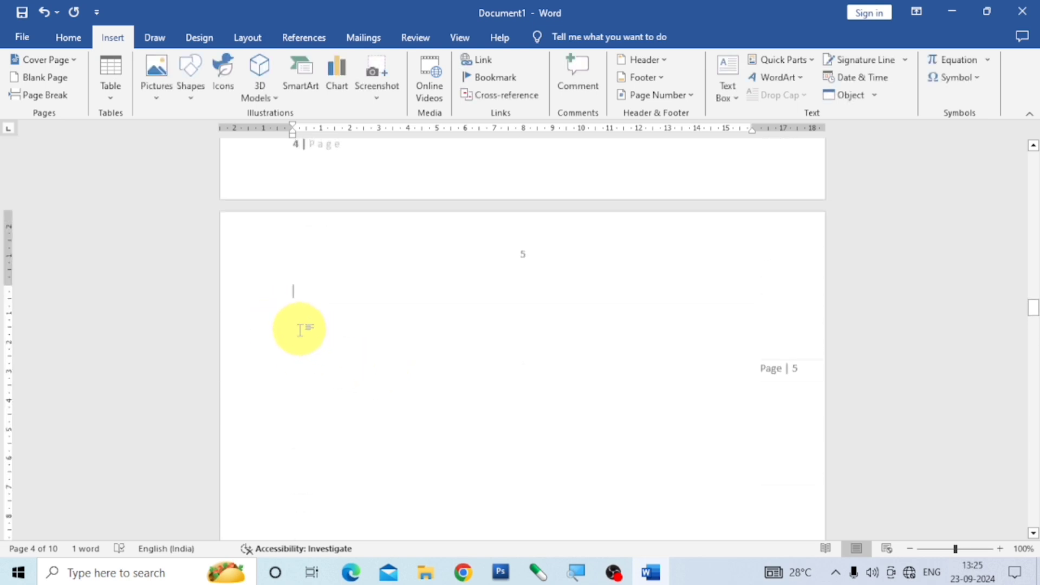
pyautogui.click(693, 95)
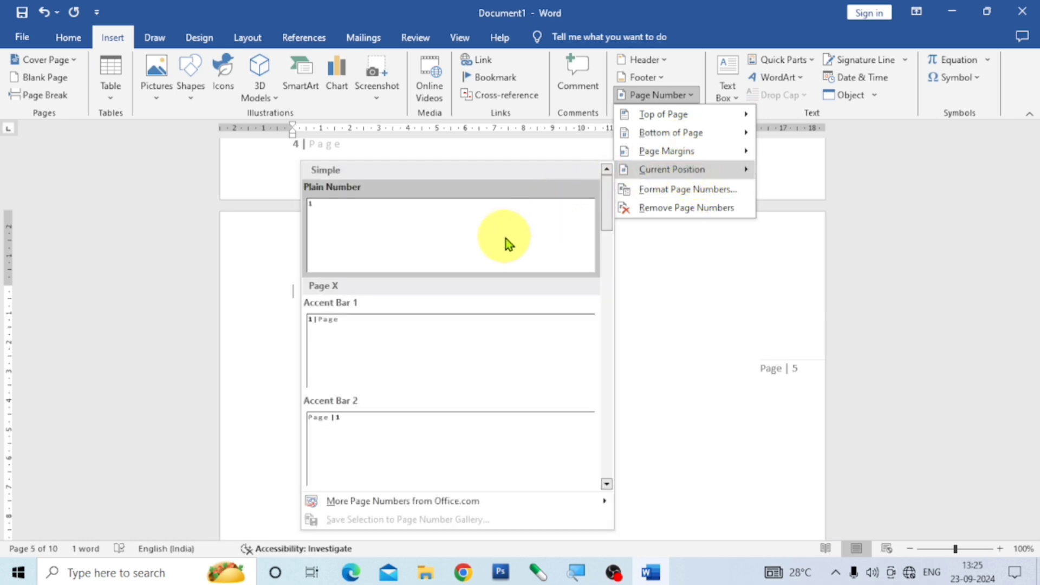
pyautogui.scroll(-3, 422, 277)
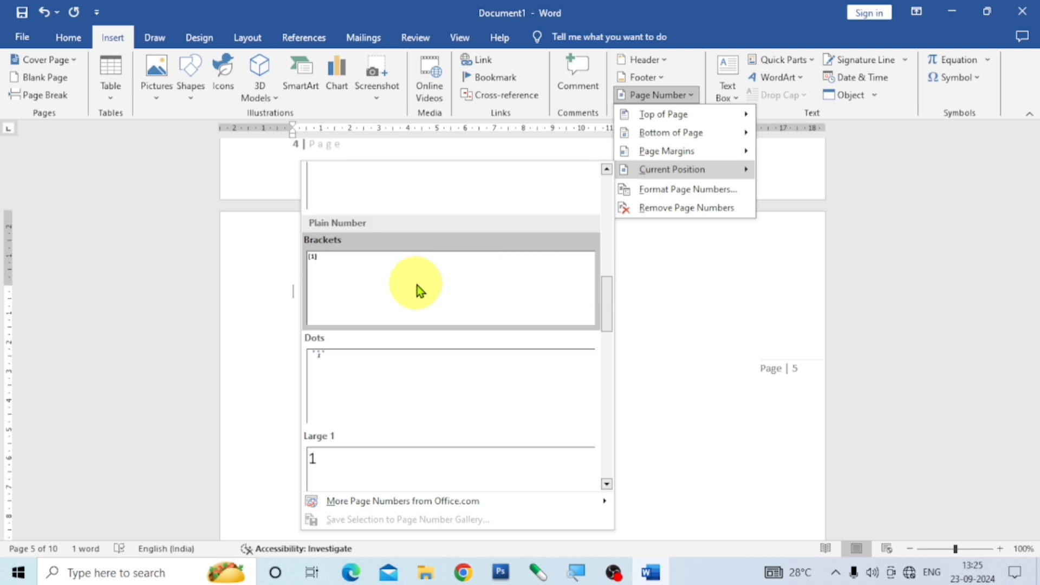
pyautogui.scroll(-3, 414, 290)
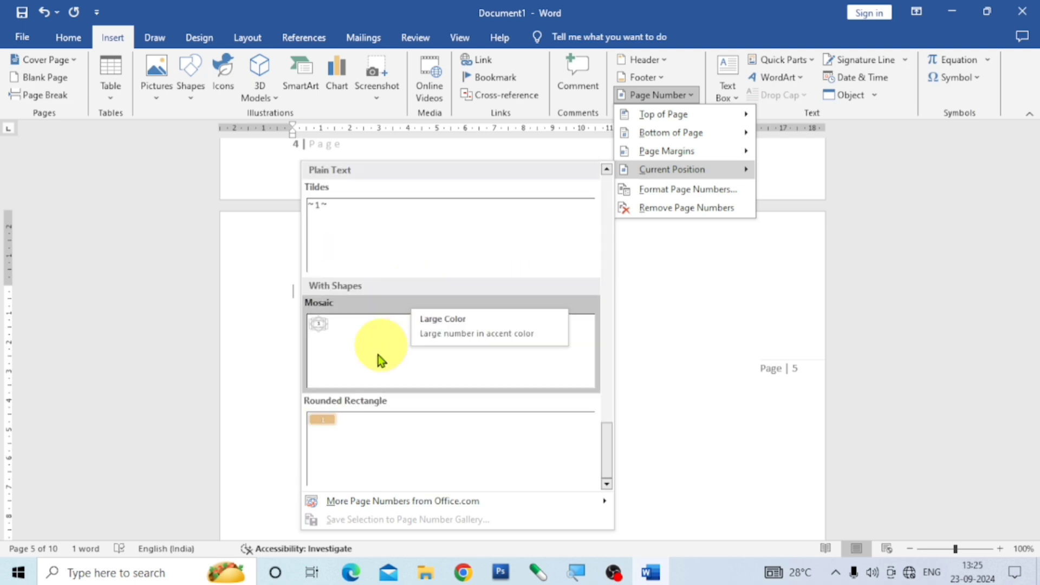
pyautogui.click(331, 421)
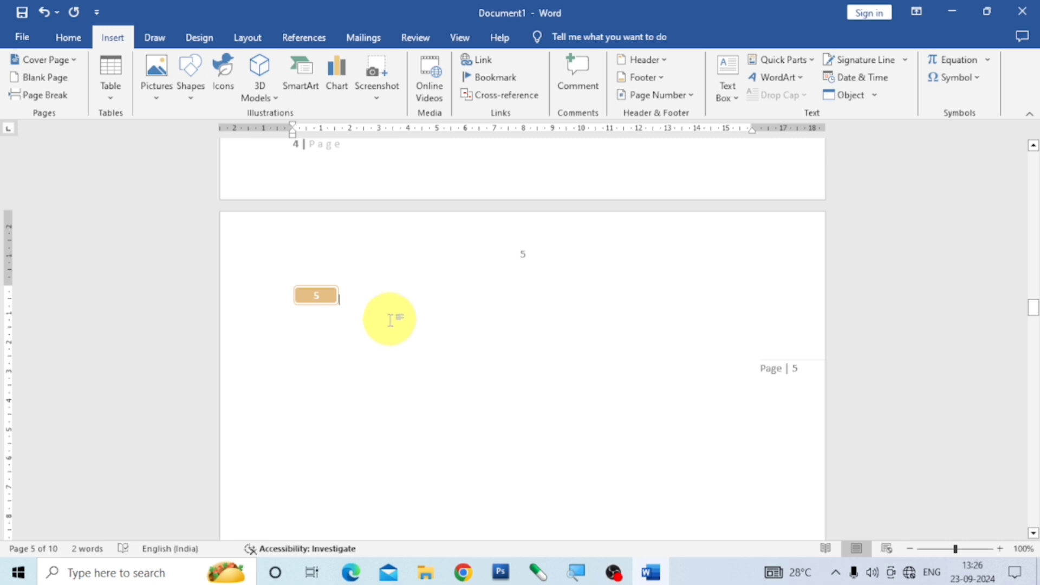
# - Check the pages after and before page 5 for body page numbers, ending at the first page
pyautogui.scroll(-17, 390, 321)
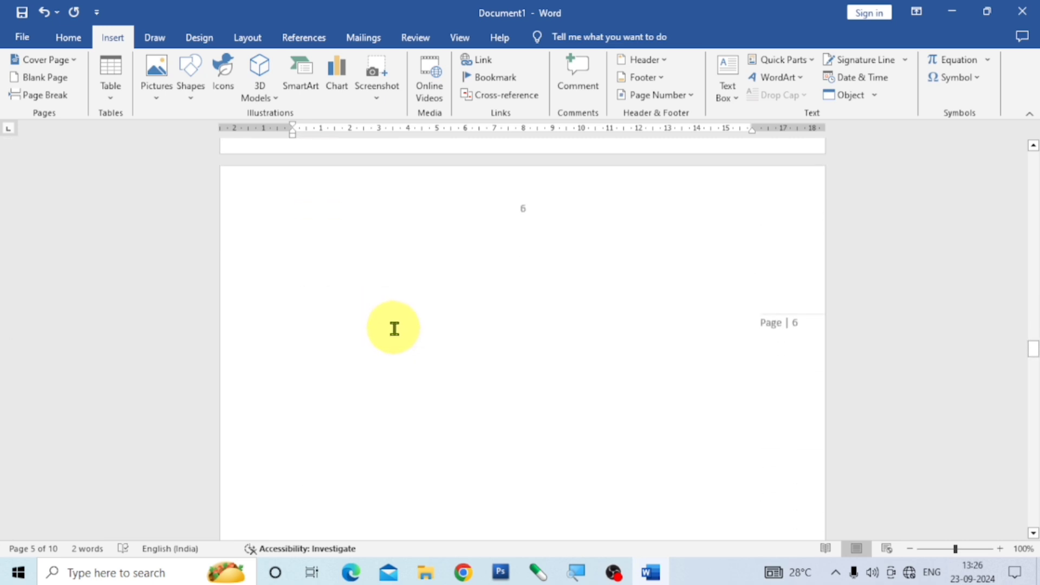
pyautogui.scroll(-15, 394, 330)
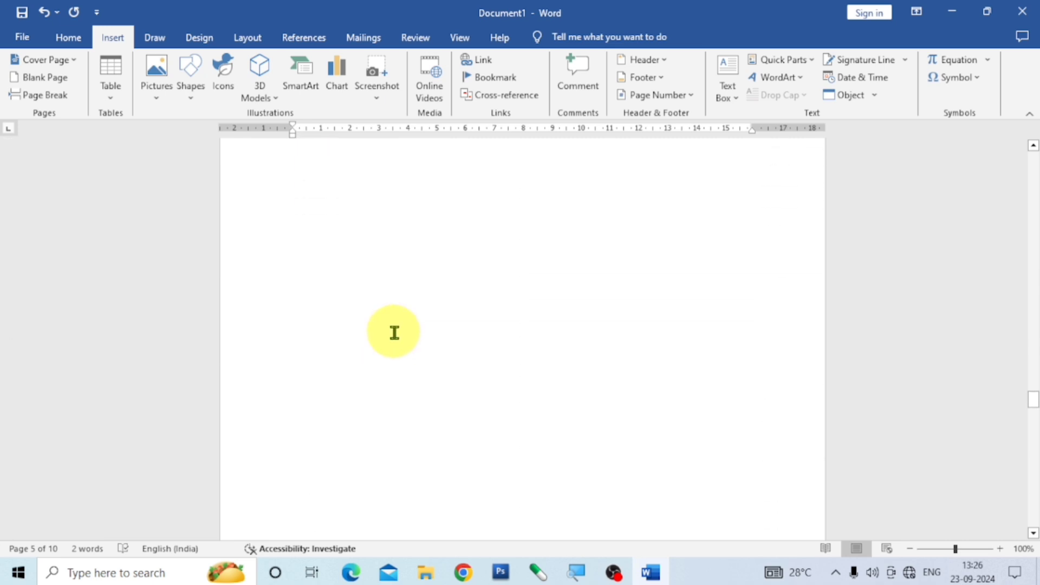
pyautogui.scroll(-4, 394, 333)
pyautogui.scroll(10, 395, 333)
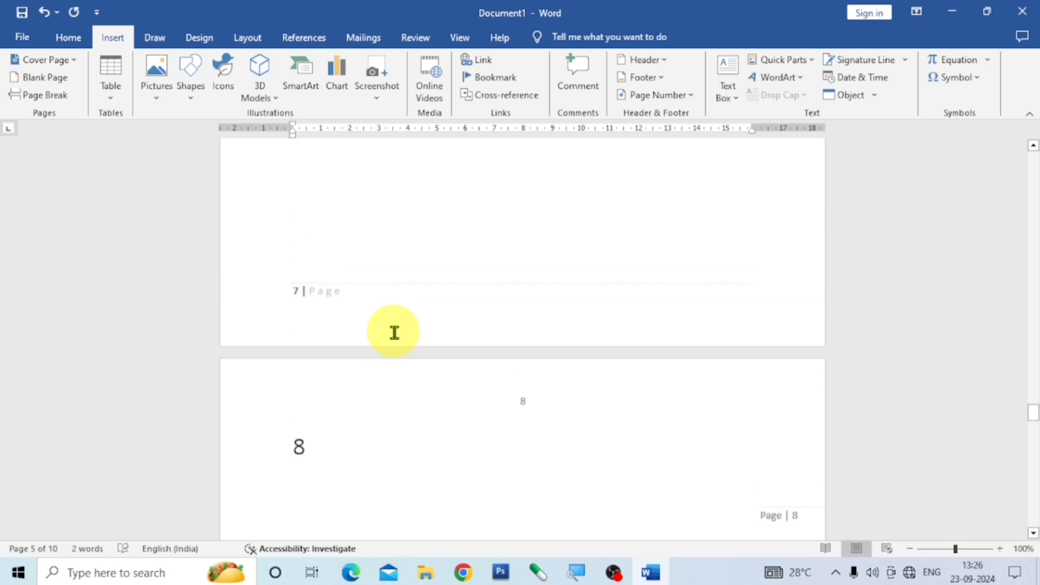
pyautogui.scroll(12, 394, 333)
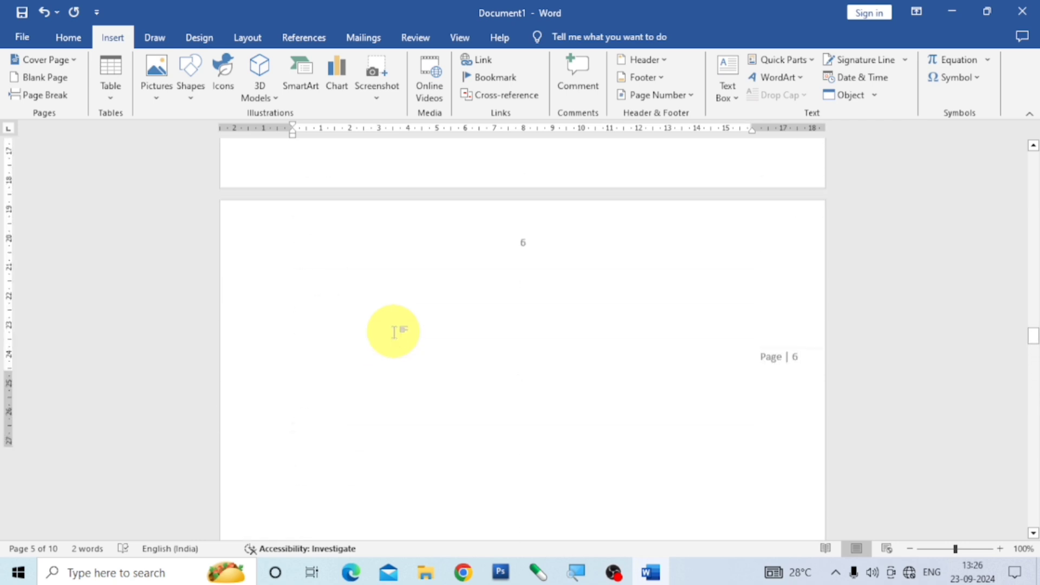
pyautogui.scroll(15, 394, 332)
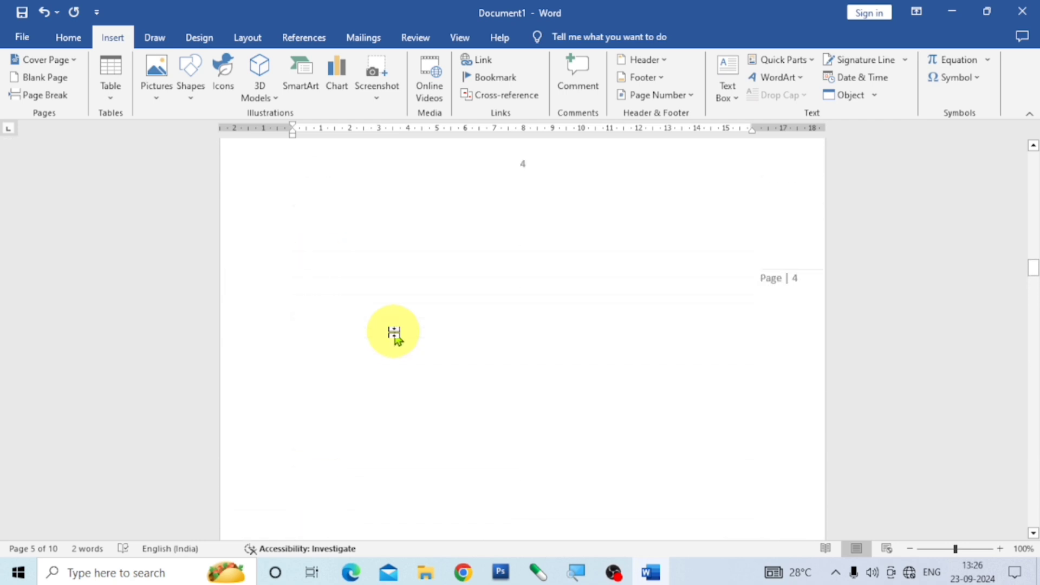
pyautogui.scroll(15, 394, 332)
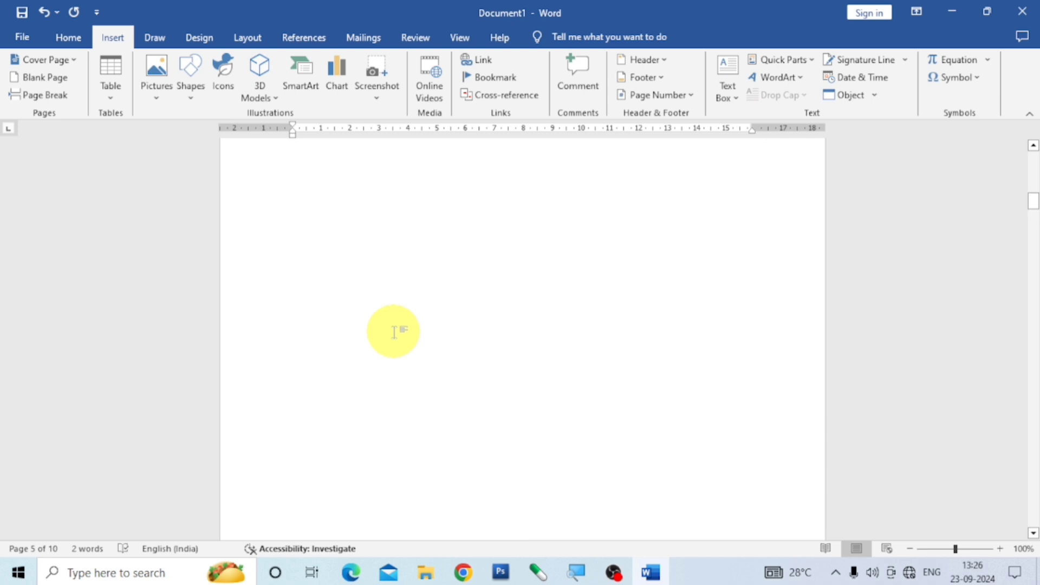
pyautogui.scroll(10, 394, 331)
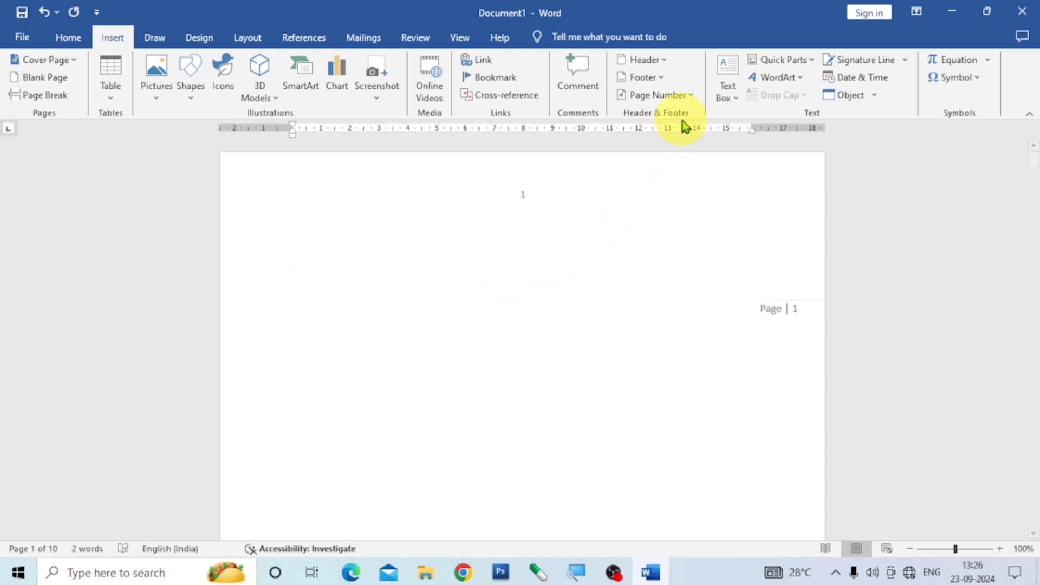
# - Set the page number format to uppercase Roman numerals (I, II, III, …)
pyautogui.click(694, 96)
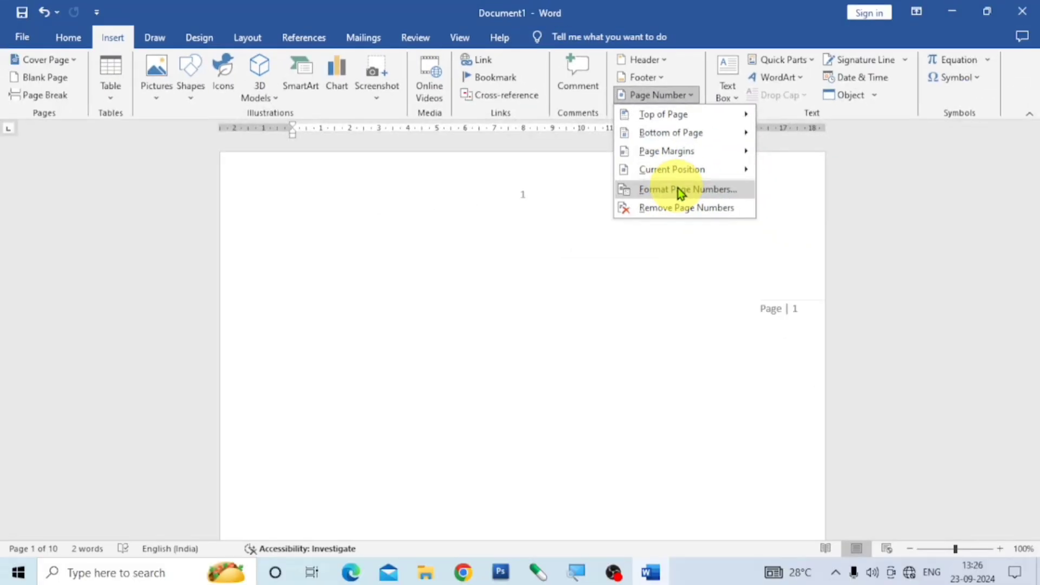
pyautogui.click(680, 191)
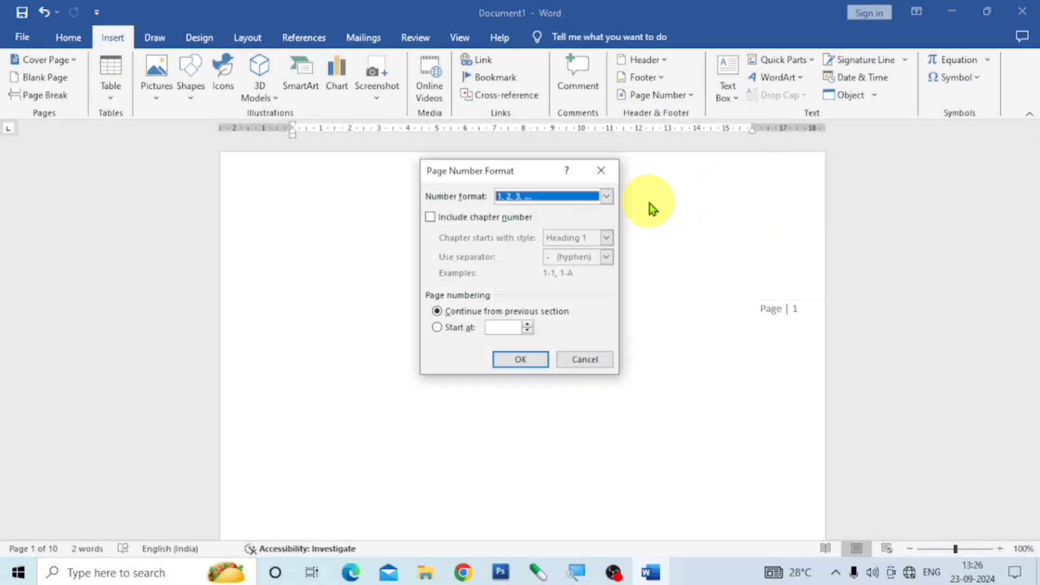
pyautogui.click(608, 196)
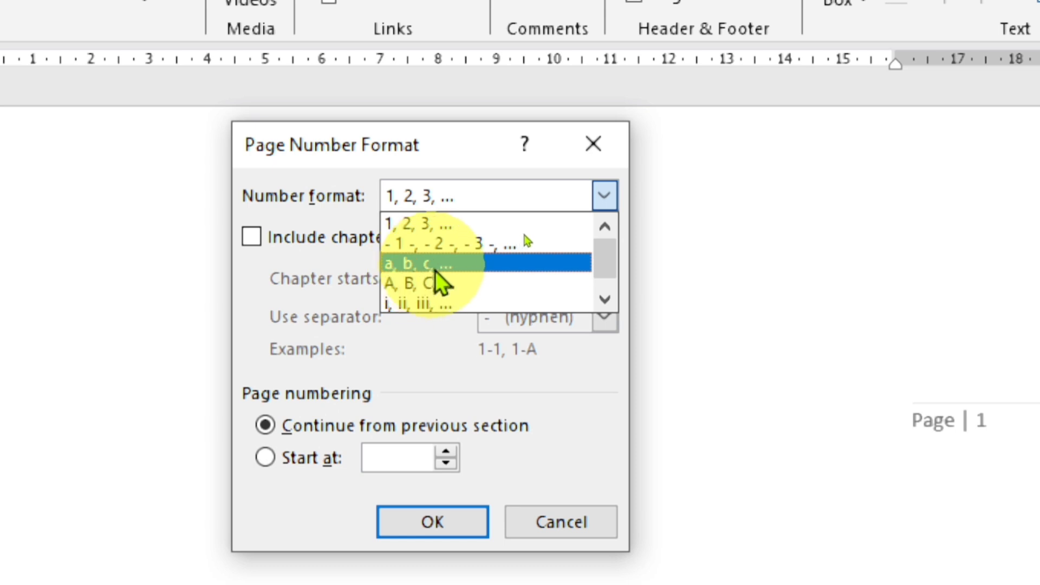
pyautogui.scroll(-1, 434, 302)
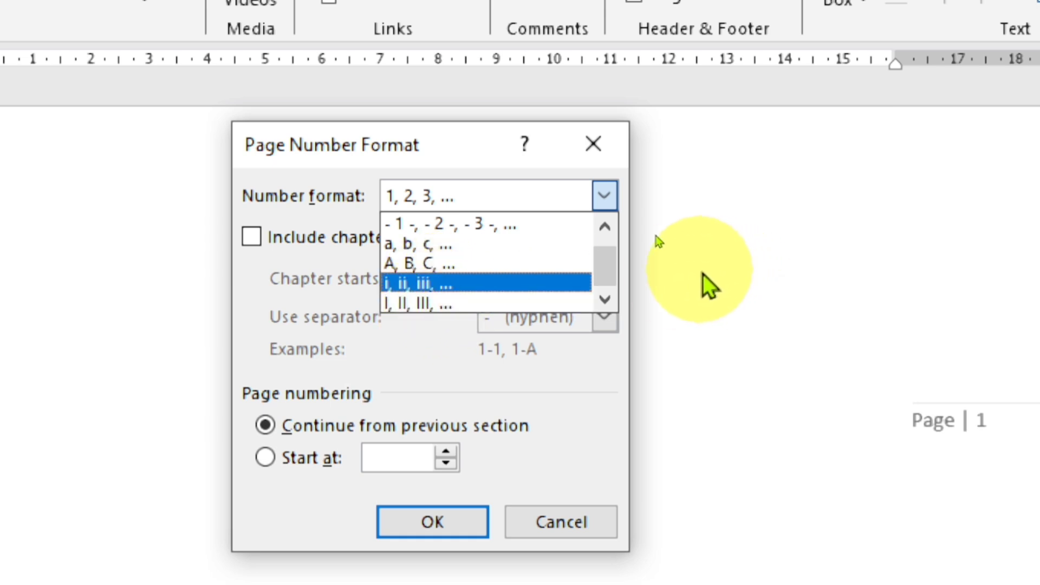
pyautogui.click(415, 304)
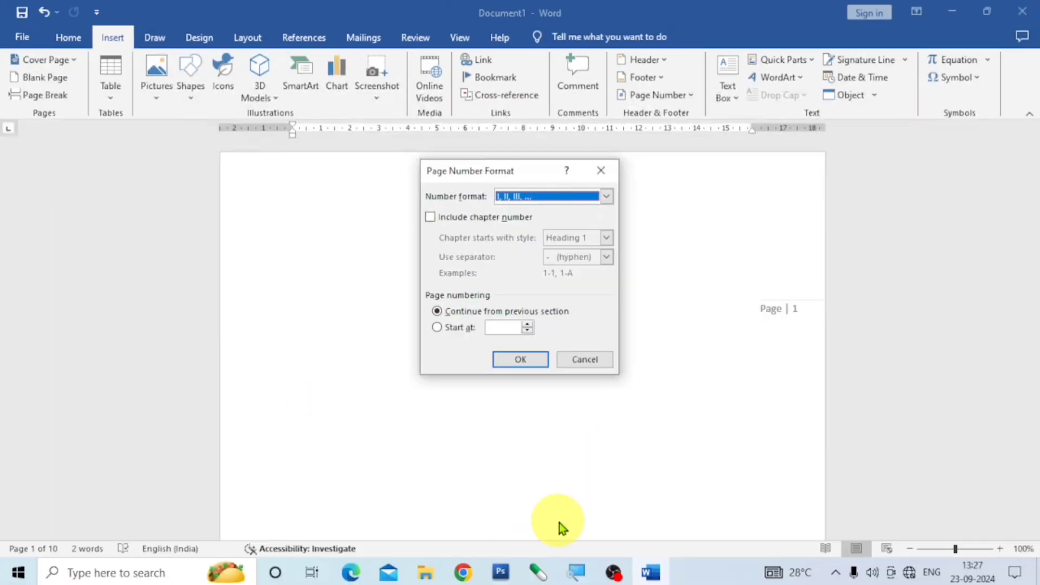
pyautogui.click(534, 363)
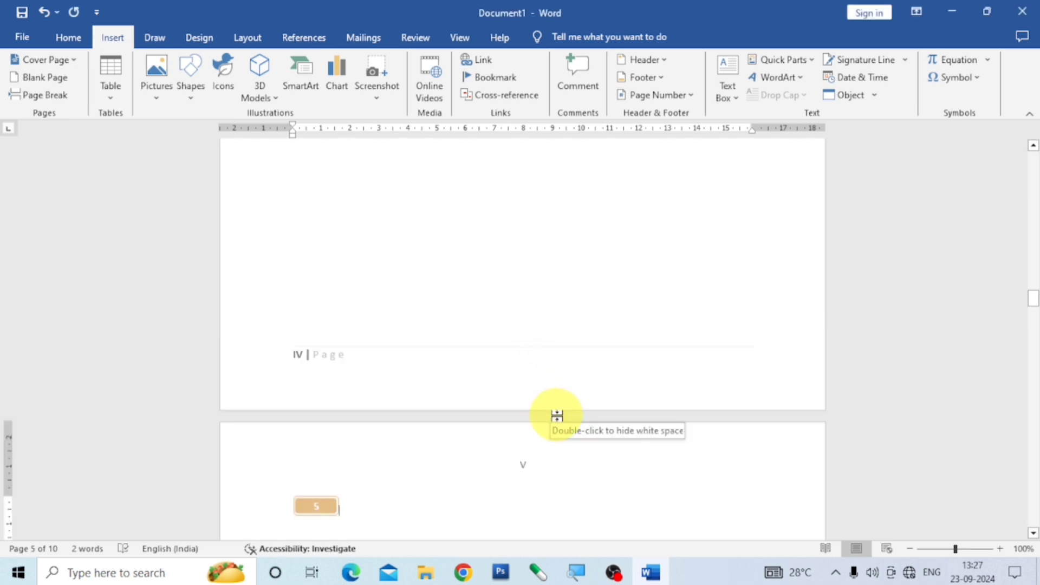
# - Check the Roman page numbers from the first to the last page and return to the document's beginning
pyautogui.doubleClick(557, 416)
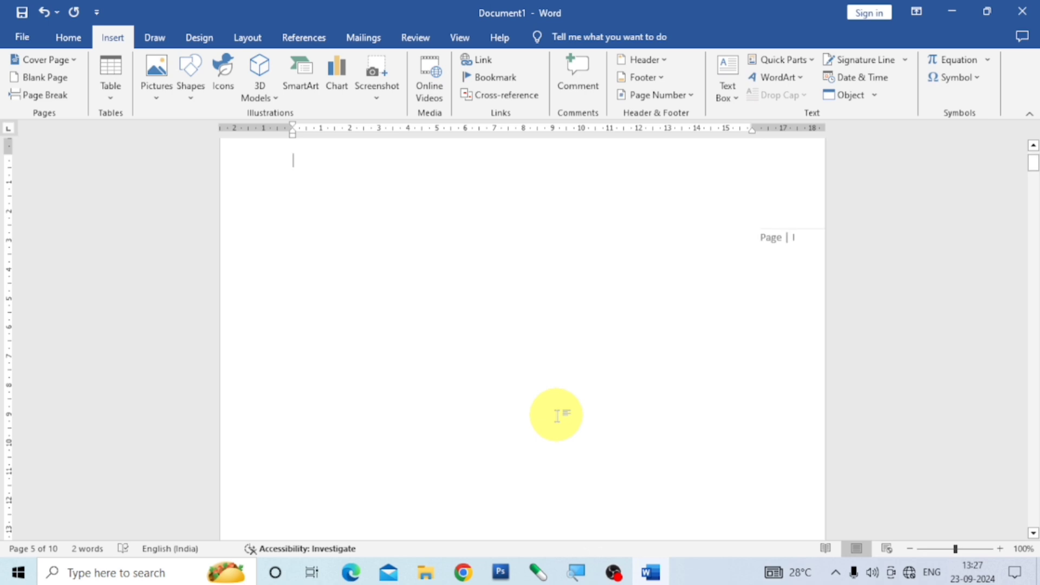
pyautogui.scroll(10, 587, 343)
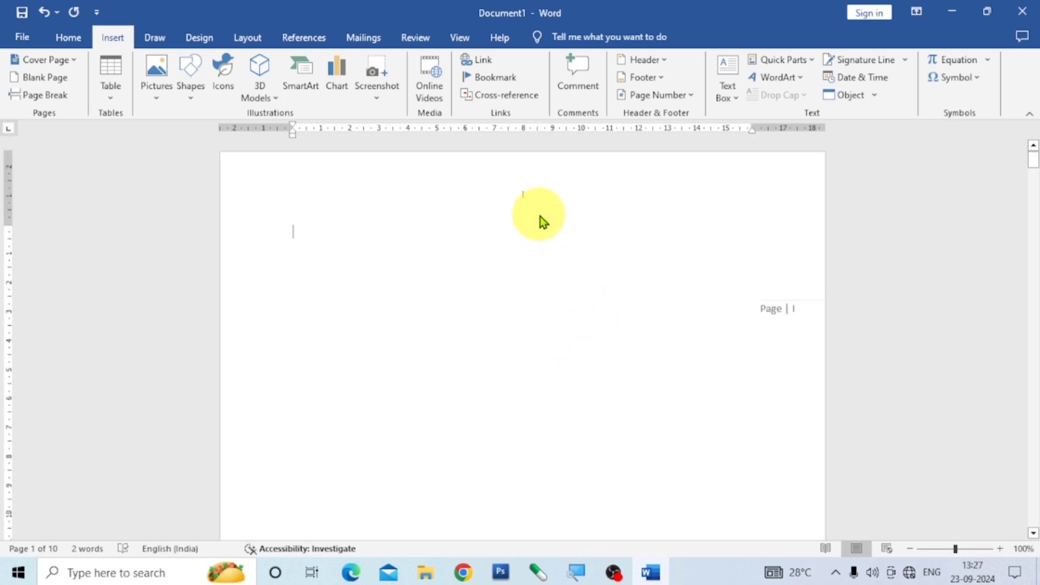
pyautogui.scroll(3, 536, 255)
pyautogui.scroll(-15, 534, 325)
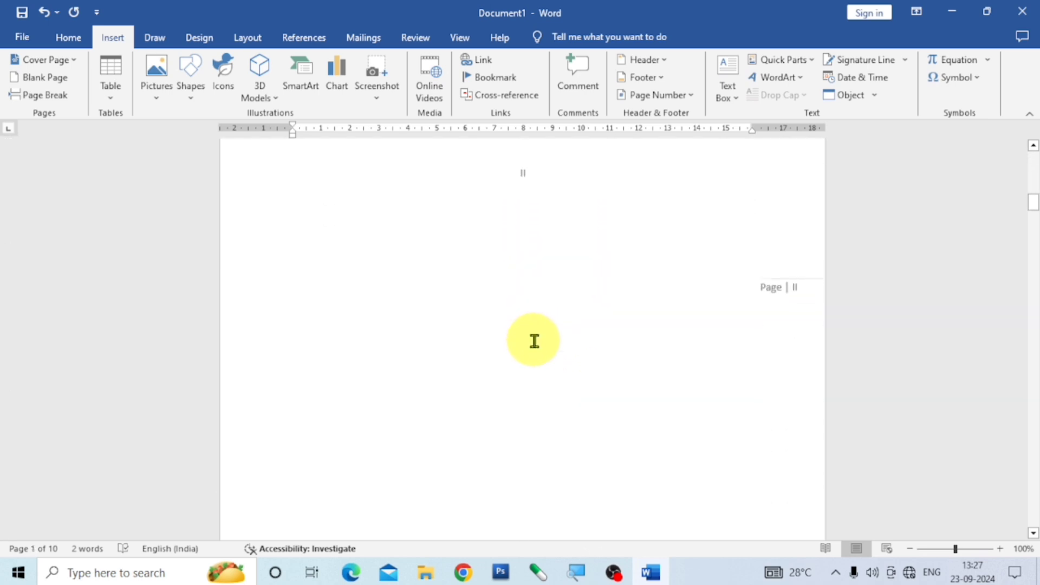
pyautogui.scroll(1, 533, 340)
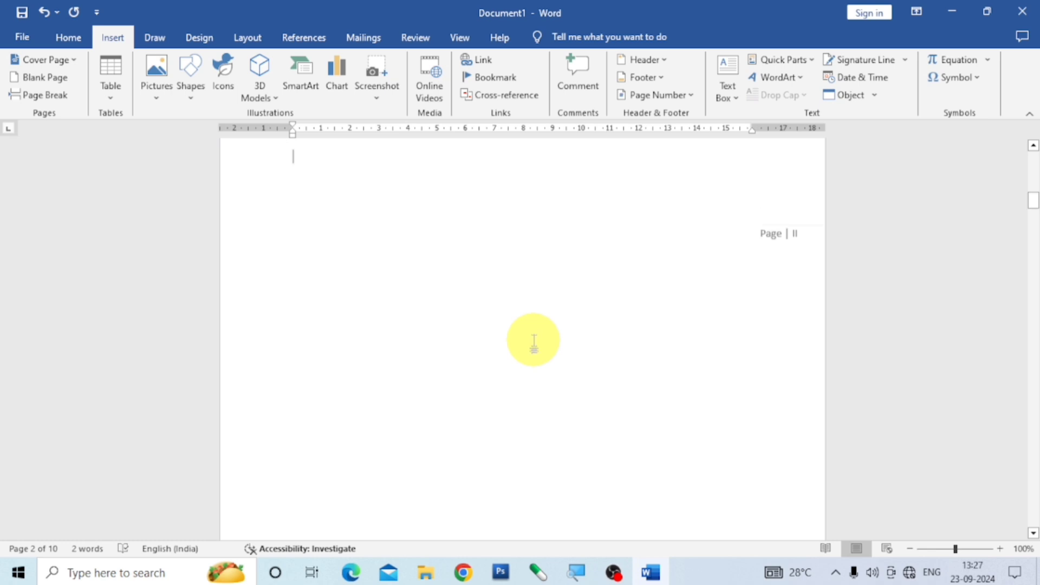
pyautogui.scroll(-20, 533, 340)
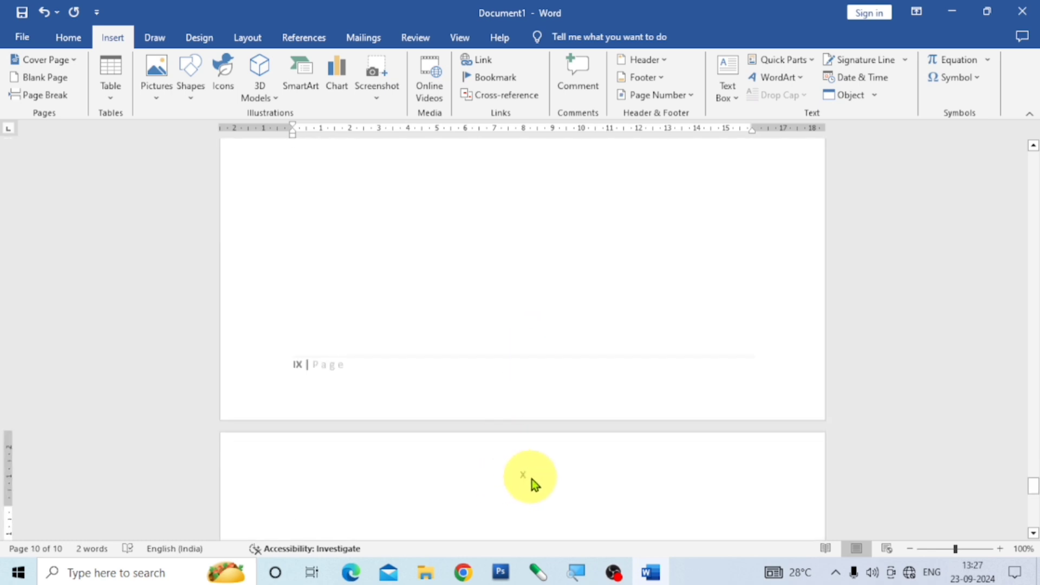
pyautogui.hotkey('ctrl', 'Home')
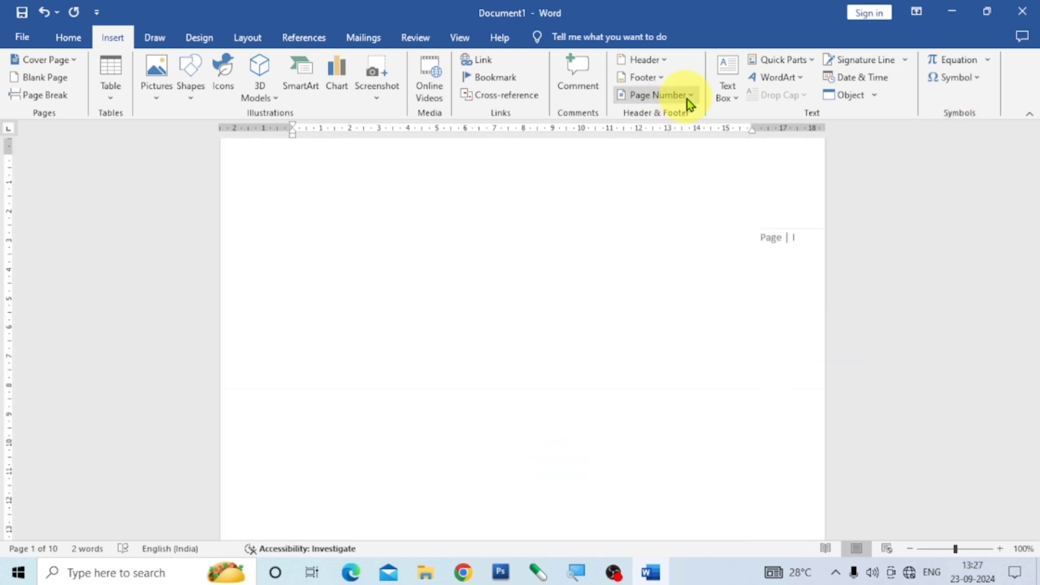
# - Set the page number format to uppercase letters (A, B, C, …)
pyautogui.click(691, 95)
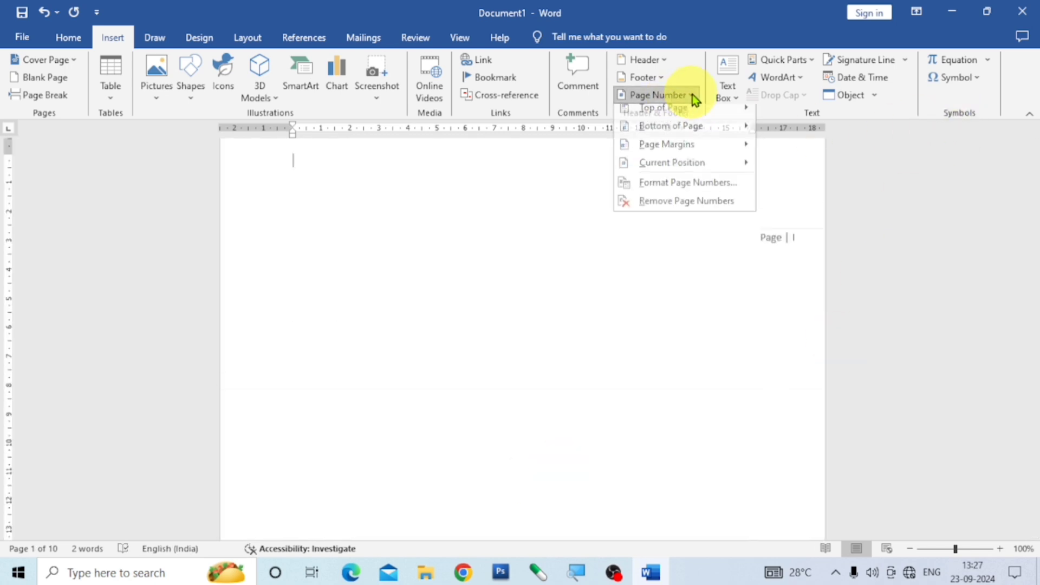
pyautogui.click(700, 189)
pyautogui.click(604, 197)
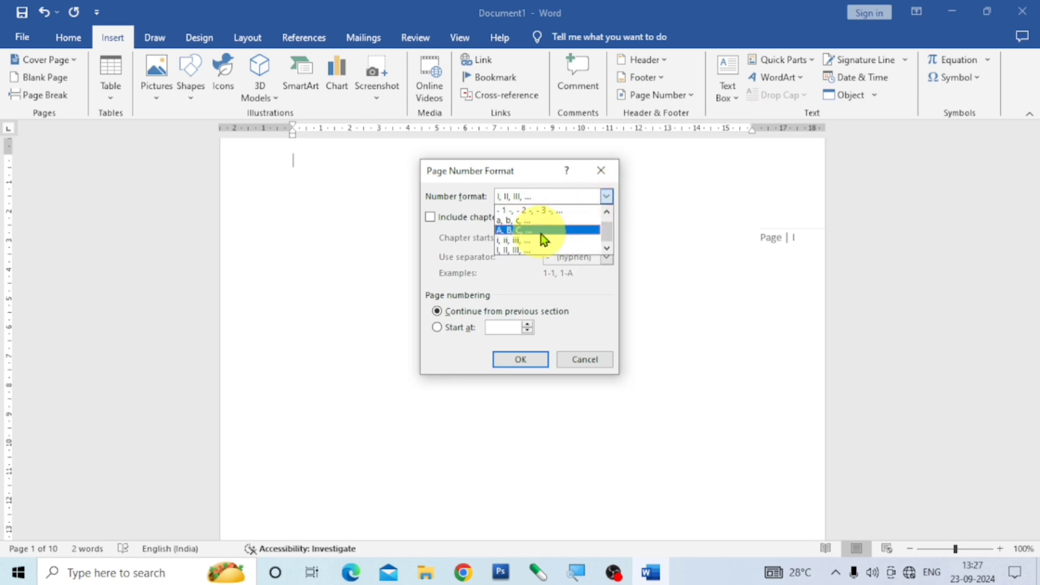
pyautogui.click(541, 233)
pyautogui.click(521, 359)
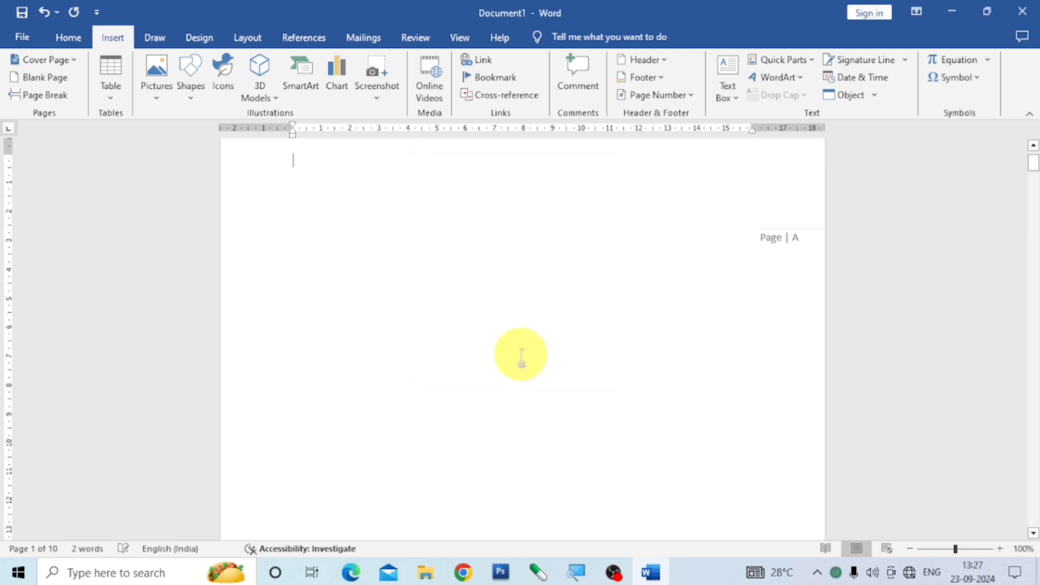
# - Check the lettered page numbers at the top, margin and bottom of the pages, from the first to the last page
pyautogui.scroll(2, 521, 357)
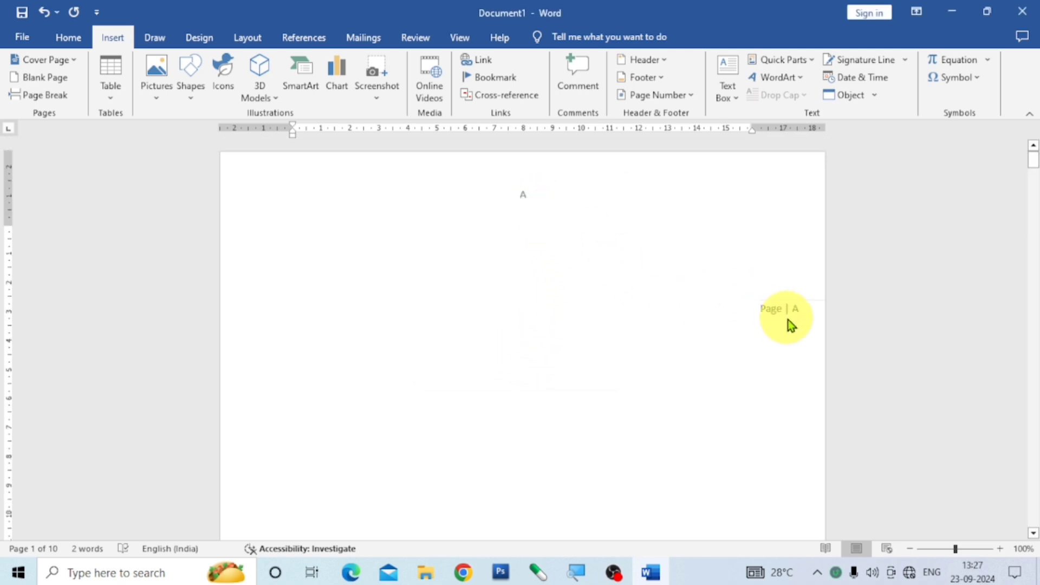
pyautogui.scroll(-4, 636, 371)
pyautogui.scroll(-6, 471, 355)
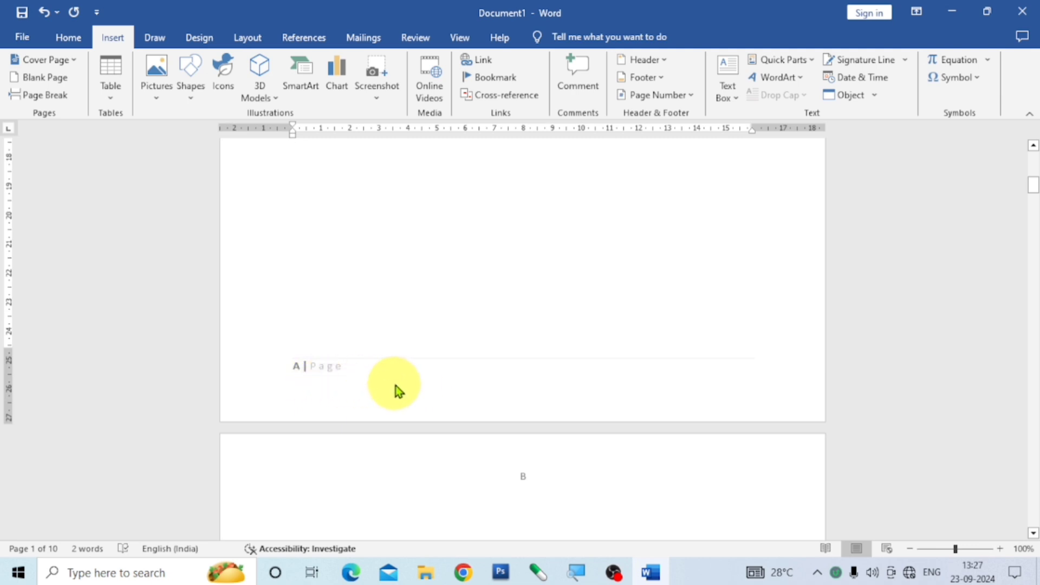
pyautogui.scroll(-1, 396, 385)
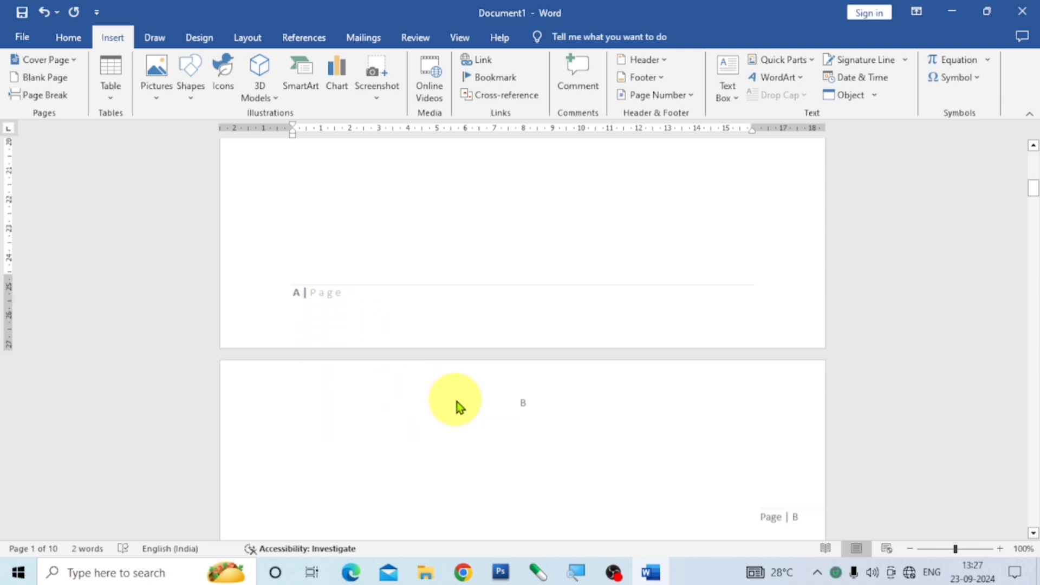
pyautogui.scroll(-1, 476, 401)
pyautogui.scroll(-4, 505, 401)
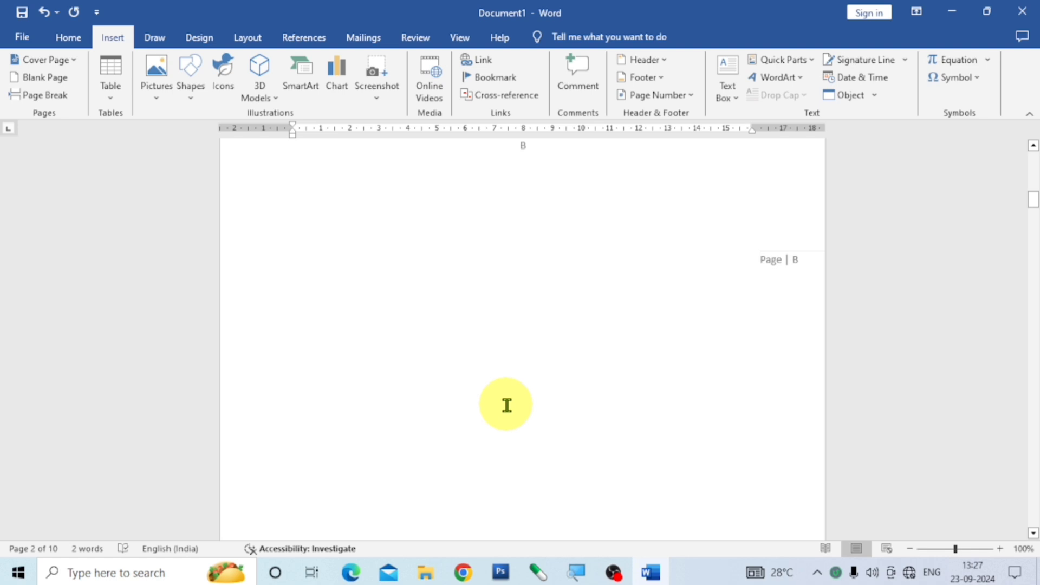
pyautogui.hotkey('ctrl', 'End')
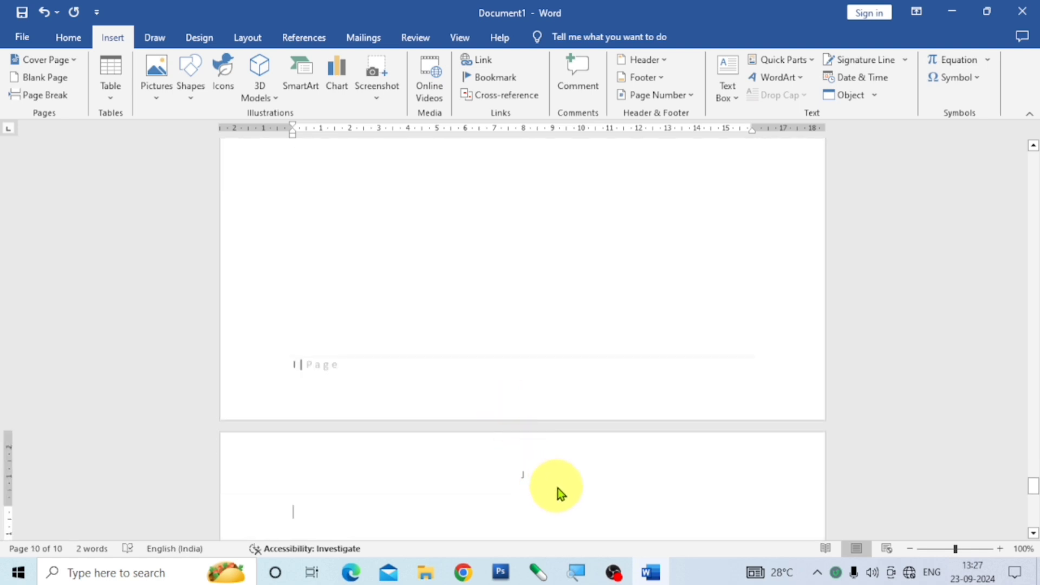
pyautogui.scroll(-5, 557, 493)
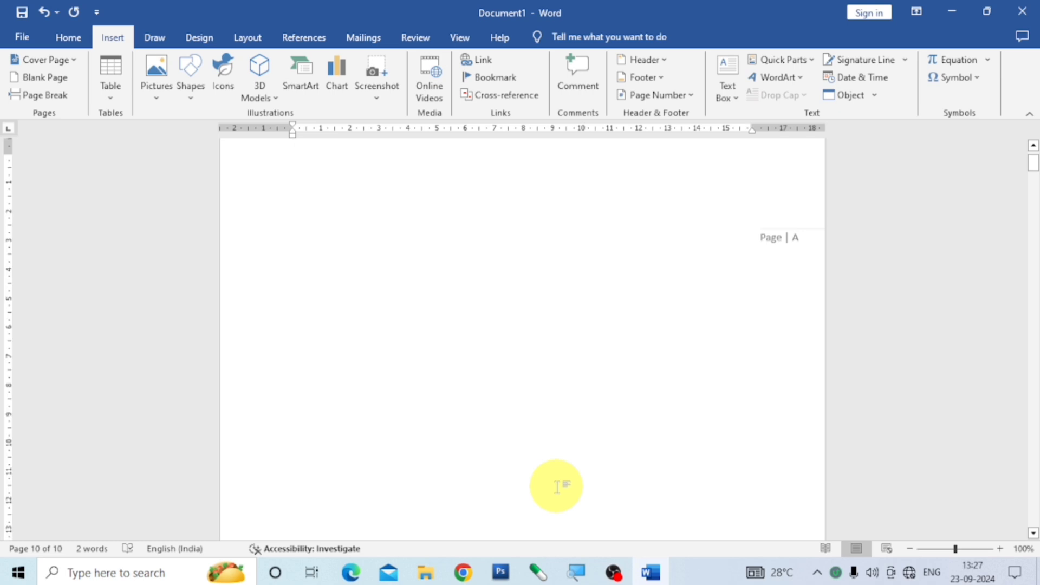
# - Set the page number format to Arabic numerals (1, 2, 3, …)
pyautogui.click(691, 98)
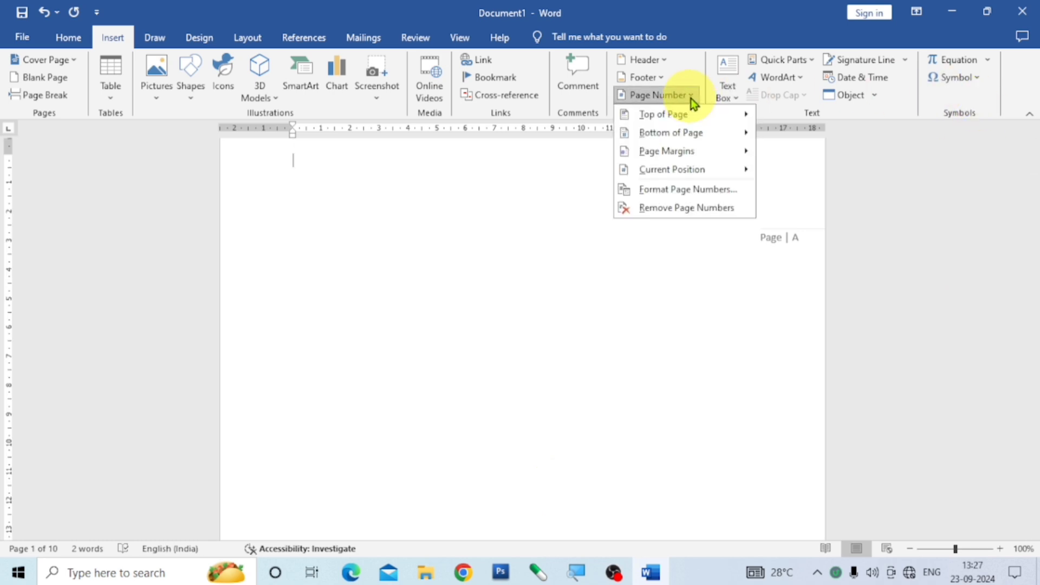
pyautogui.click(698, 192)
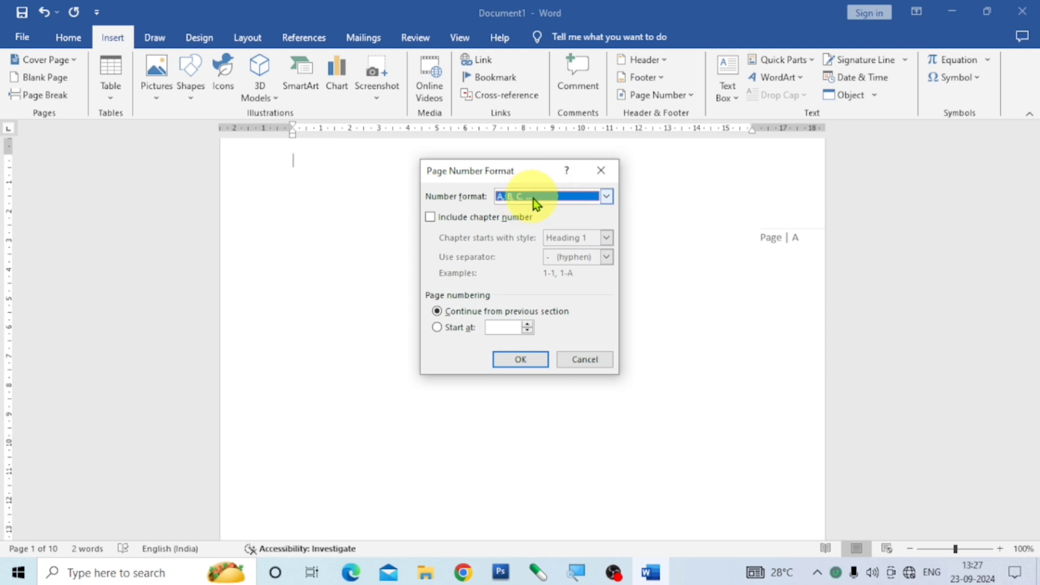
pyautogui.click(607, 198)
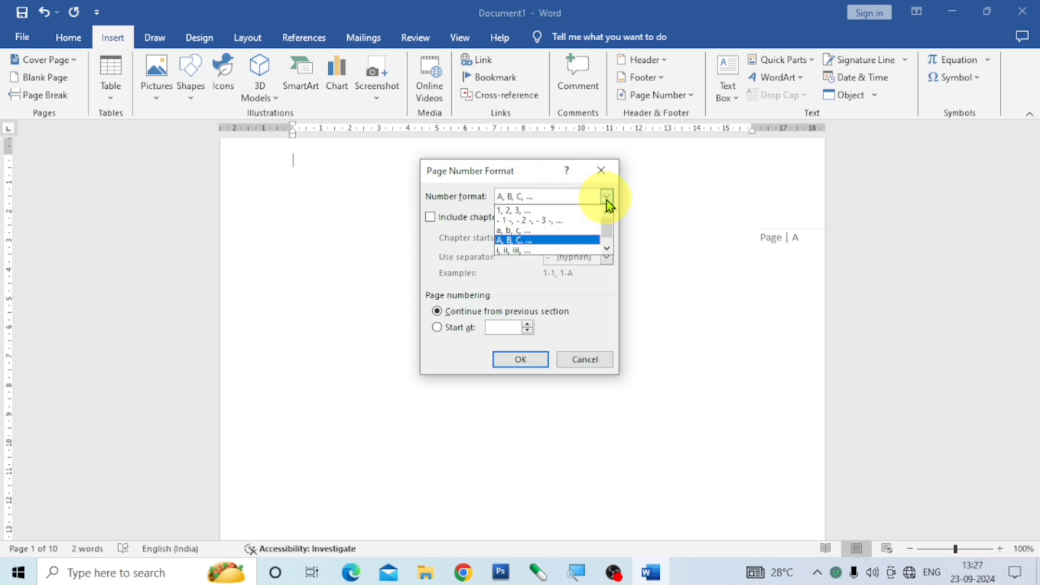
pyautogui.click(551, 209)
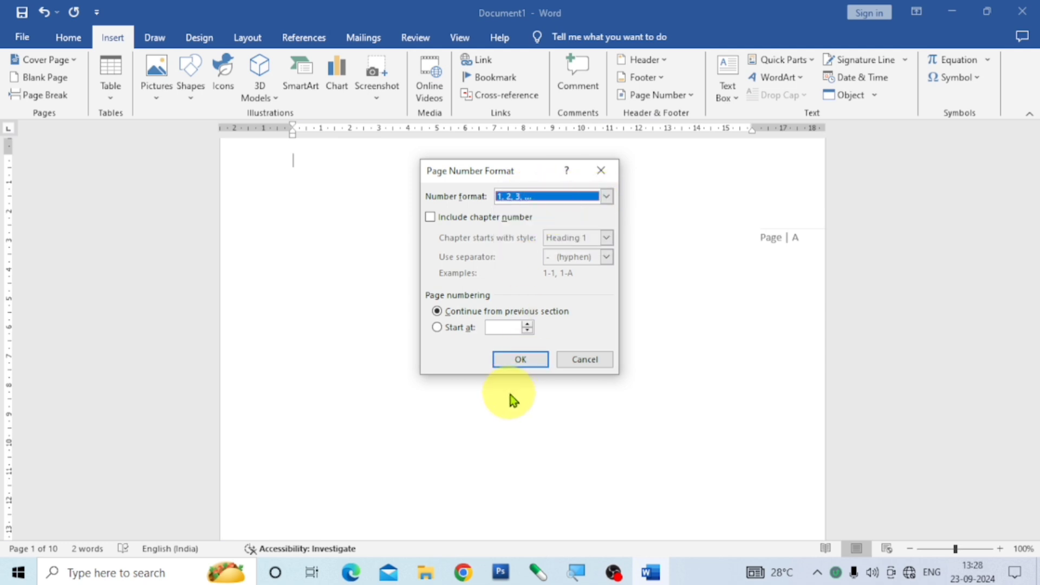
pyautogui.click(520, 358)
# - Check the Arabic page numbers at the top, margin and bottom of the first pages and return to the document's beginning
pyautogui.scroll(2, 590, 312)
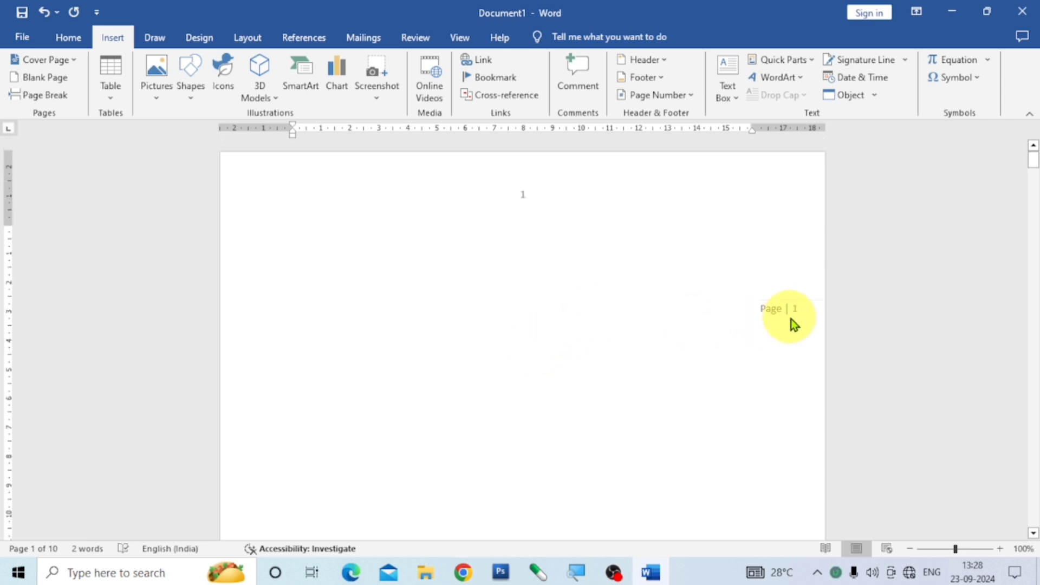
pyautogui.scroll(-1, 791, 318)
pyautogui.scroll(1, 552, 220)
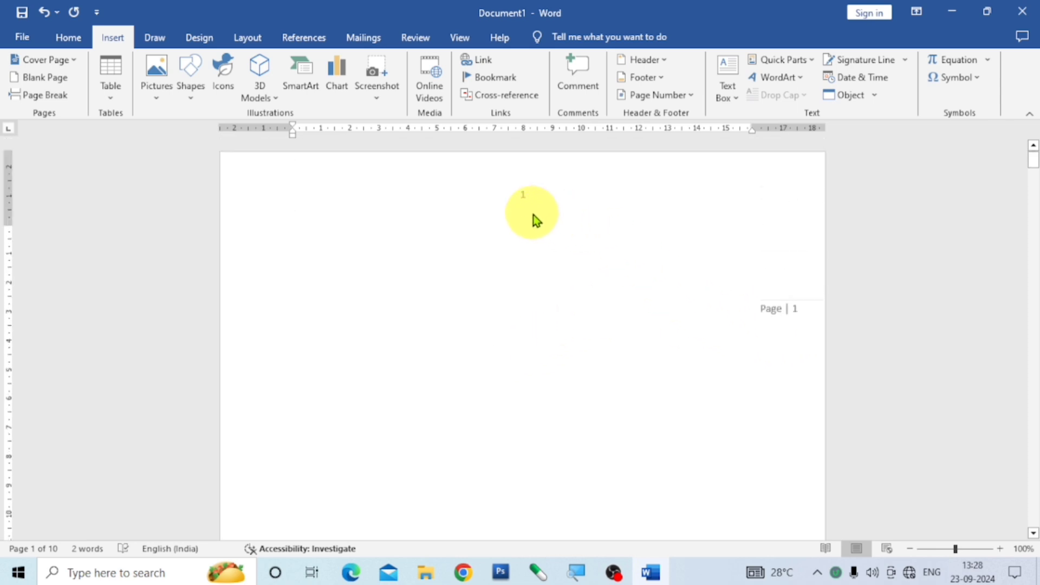
pyautogui.scroll(-15, 775, 322)
pyautogui.scroll(-7, 595, 309)
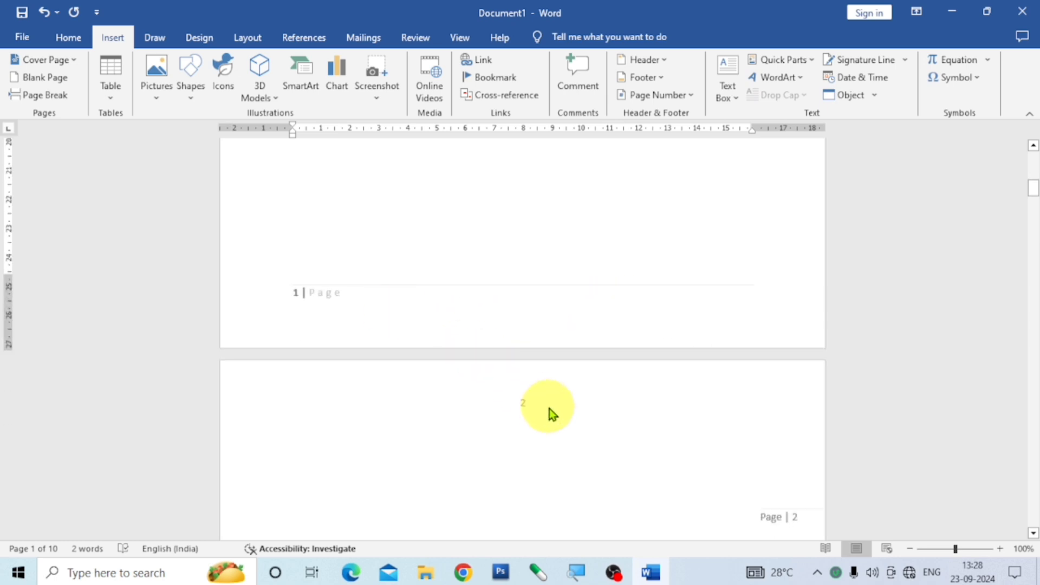
pyautogui.scroll(-6, 574, 413)
pyautogui.scroll(20, 586, 407)
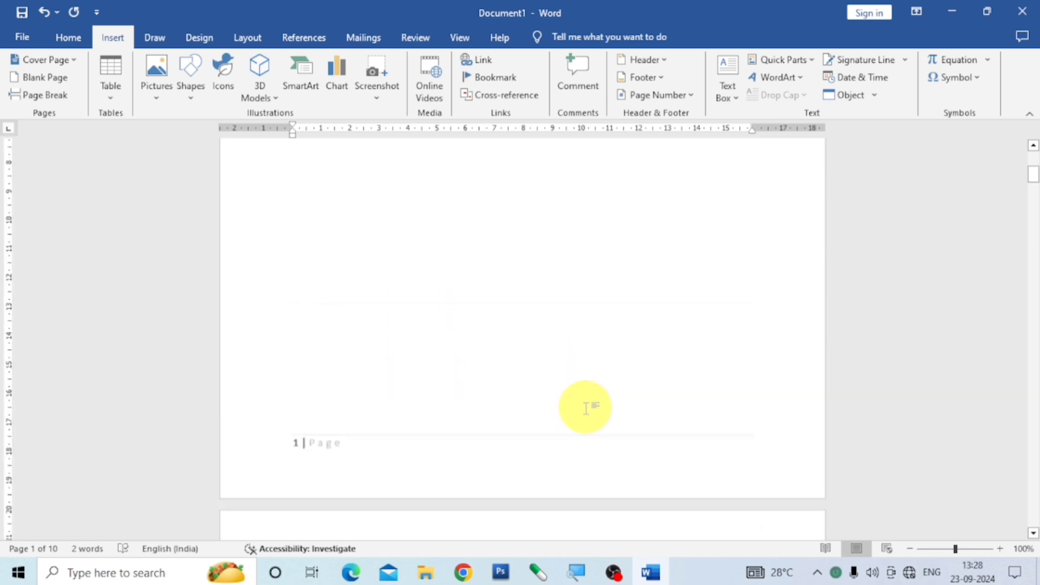
pyautogui.scroll(1, 586, 408)
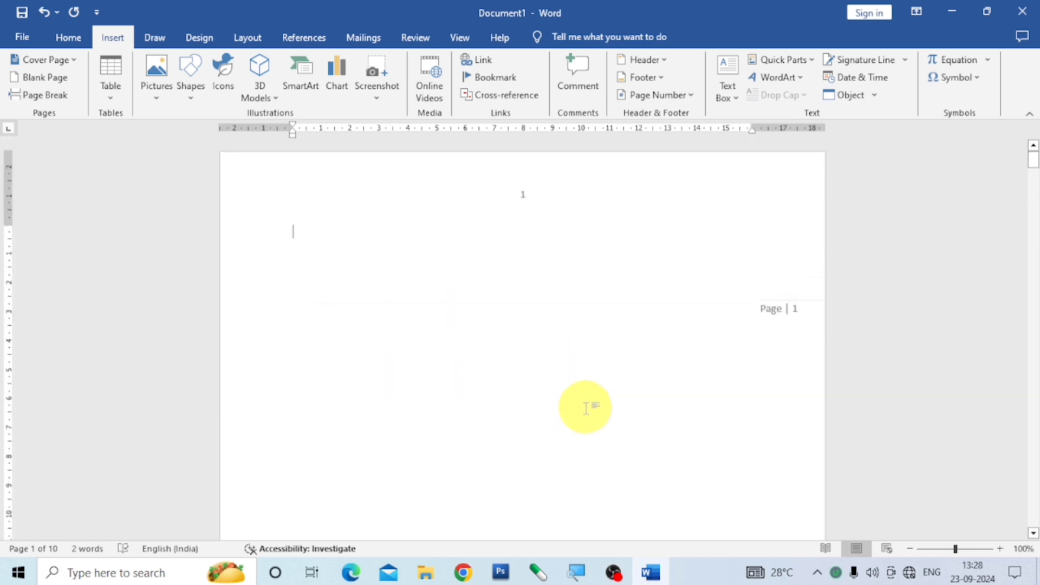
# - Set the document's page numbering to start at 5
pyautogui.click(690, 96)
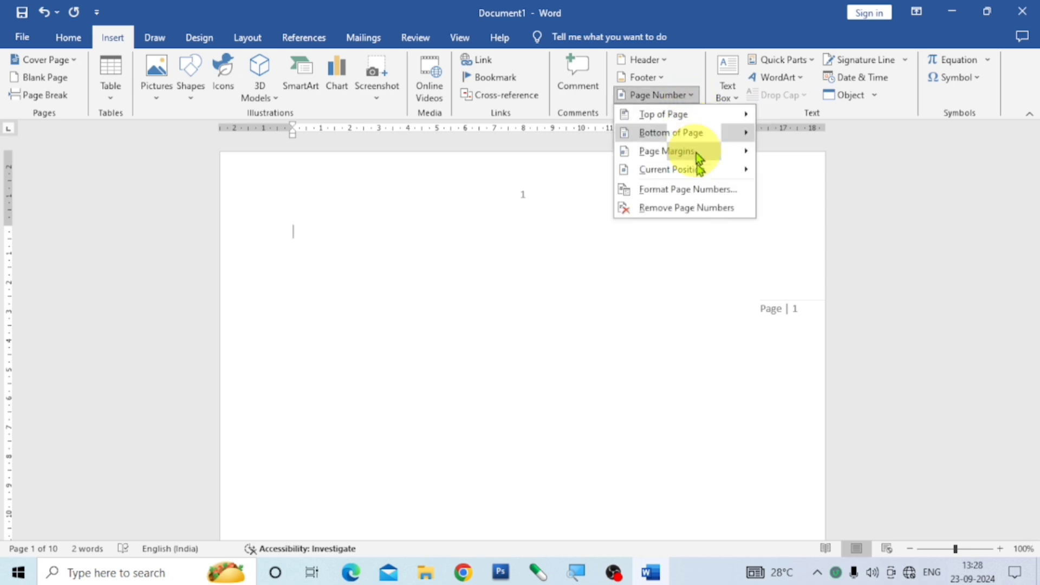
pyautogui.click(675, 189)
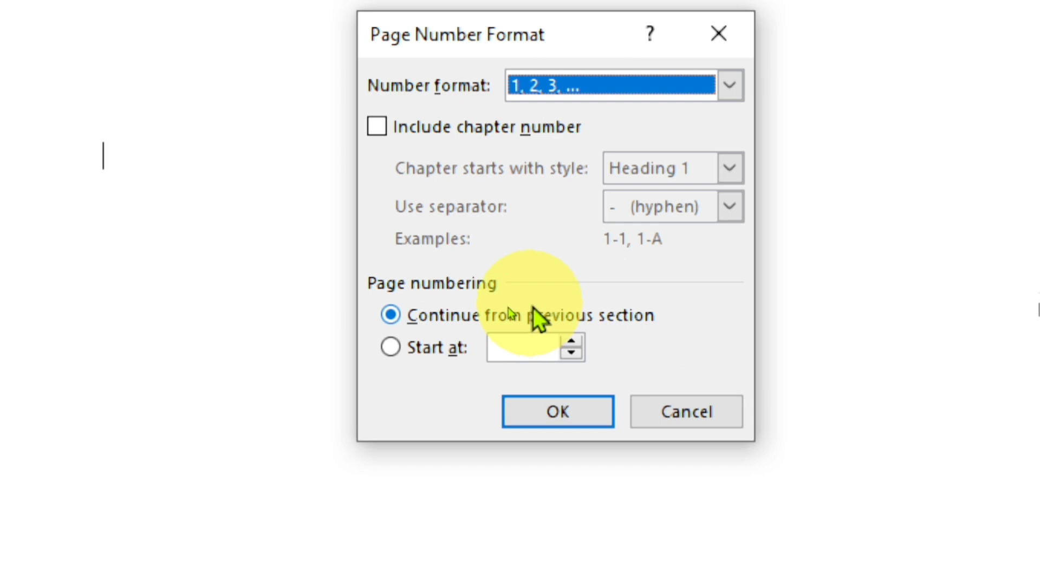
pyautogui.click(392, 347)
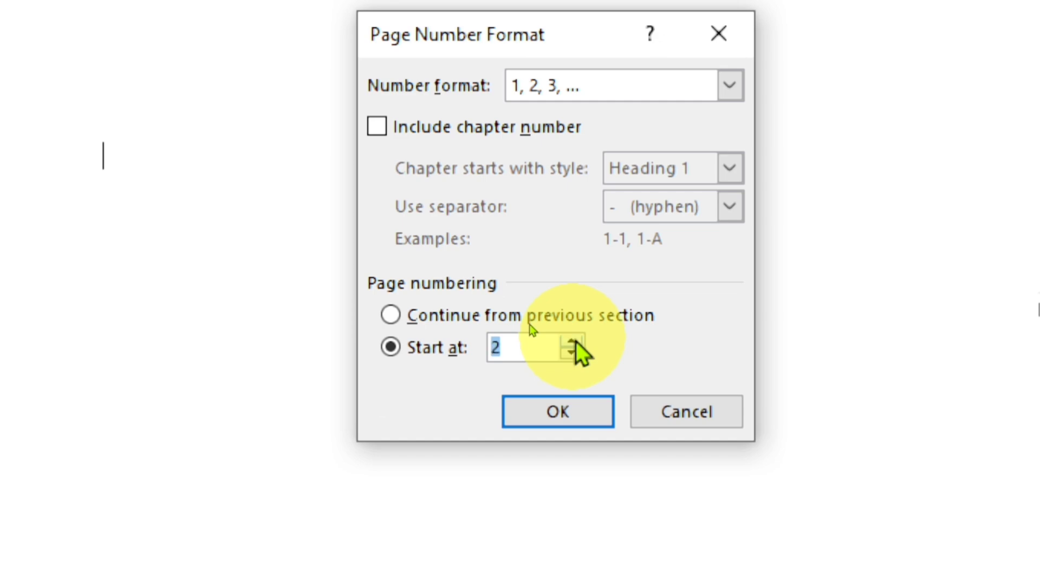
pyautogui.click(573, 342)
pyautogui.click(573, 343)
pyautogui.click(573, 343)
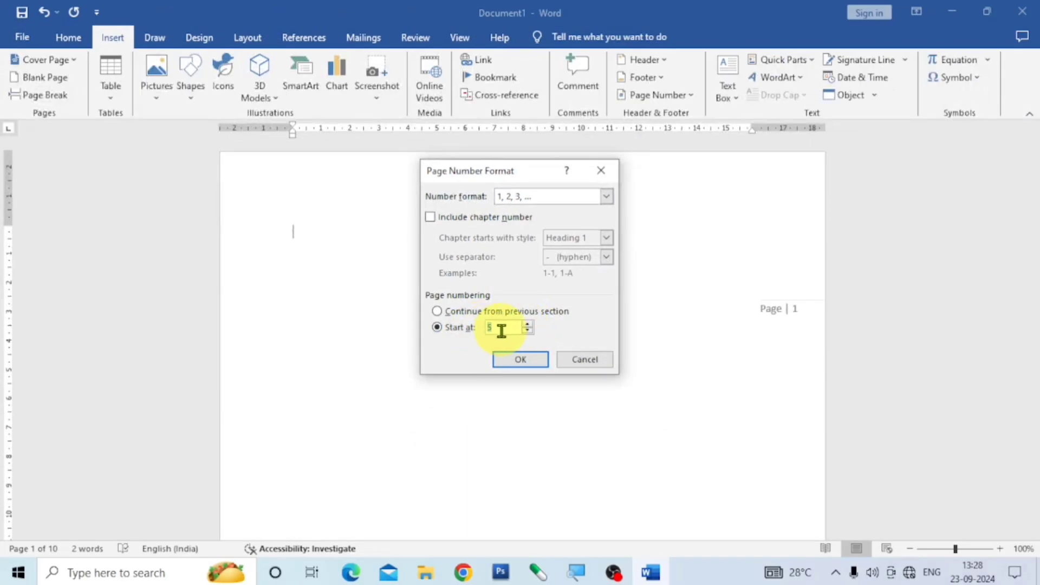
pyautogui.click(519, 360)
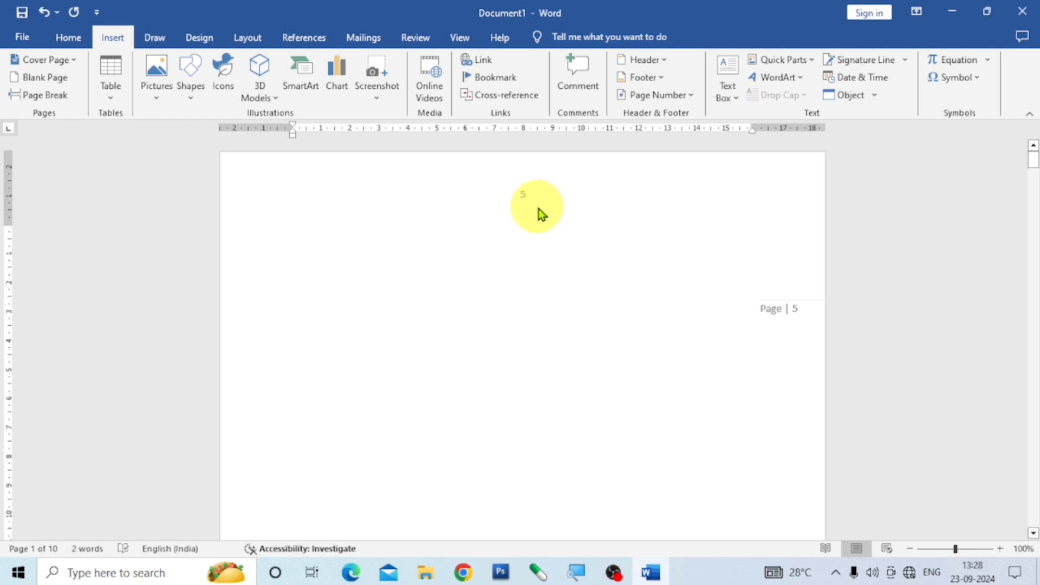
# - Check the renumbered pages from the first to the last page and return to the document's beginning
pyautogui.scroll(-5, 583, 271)
pyautogui.scroll(-10, 582, 284)
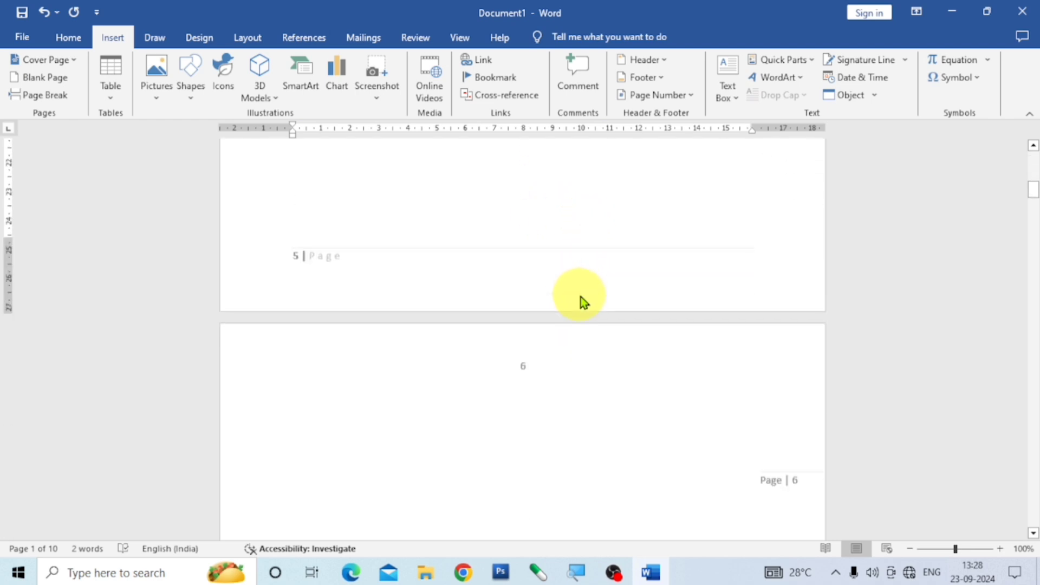
pyautogui.scroll(-10, 580, 297)
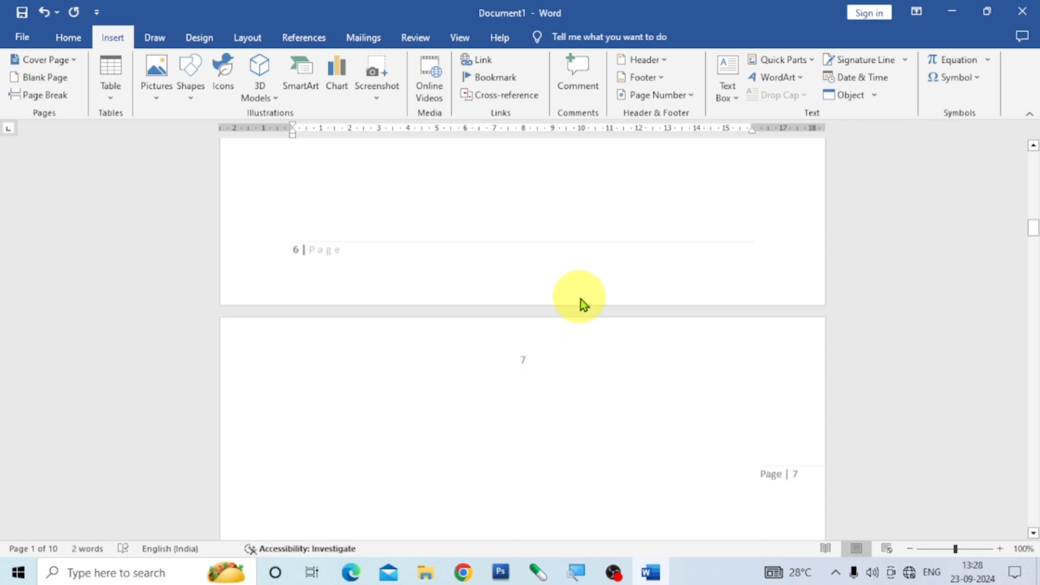
pyautogui.scroll(-10, 580, 299)
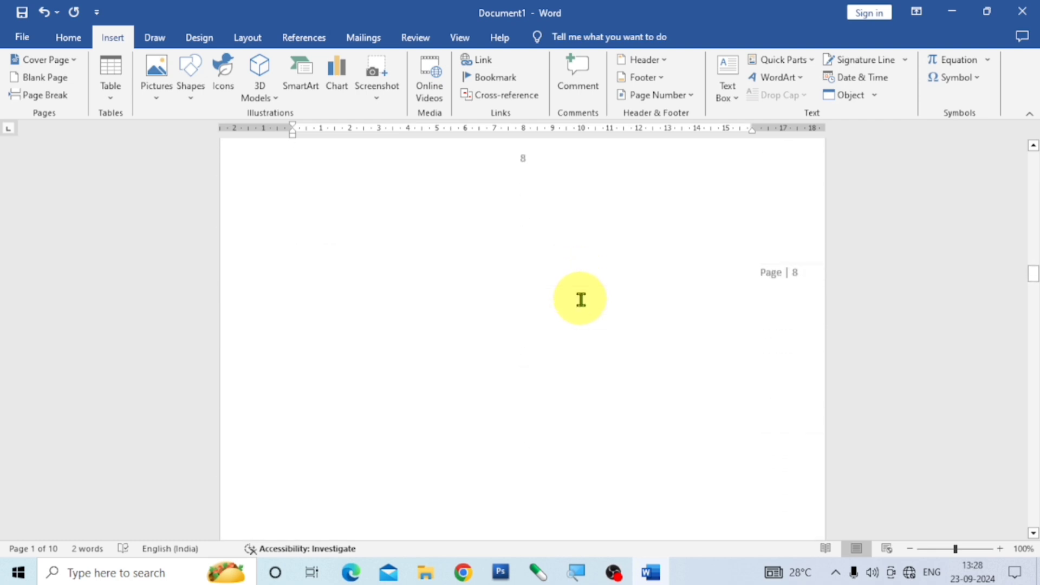
pyautogui.scroll(-10, 584, 300)
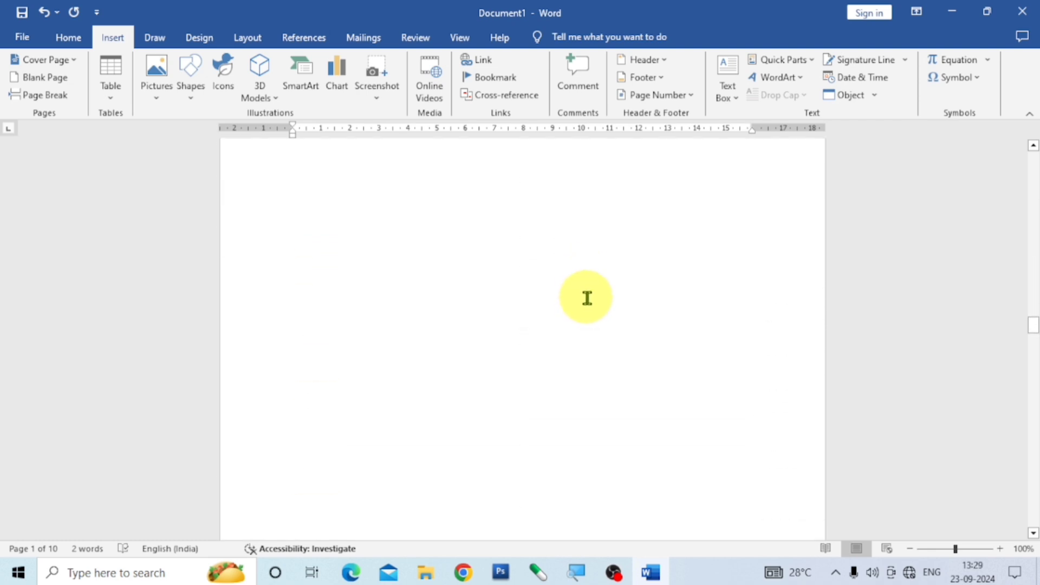
pyautogui.scroll(-10, 586, 300)
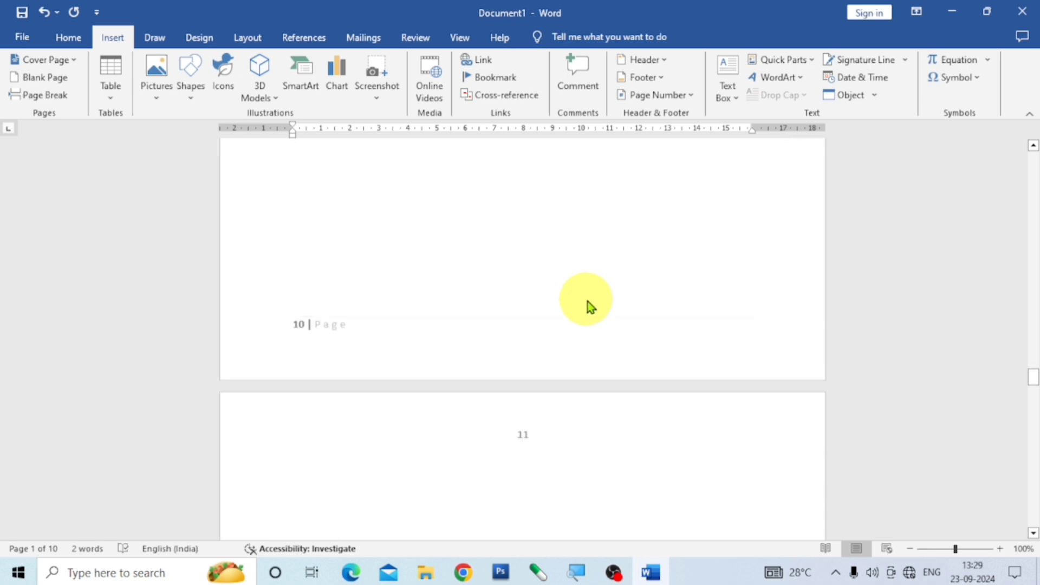
pyautogui.scroll(-10, 588, 300)
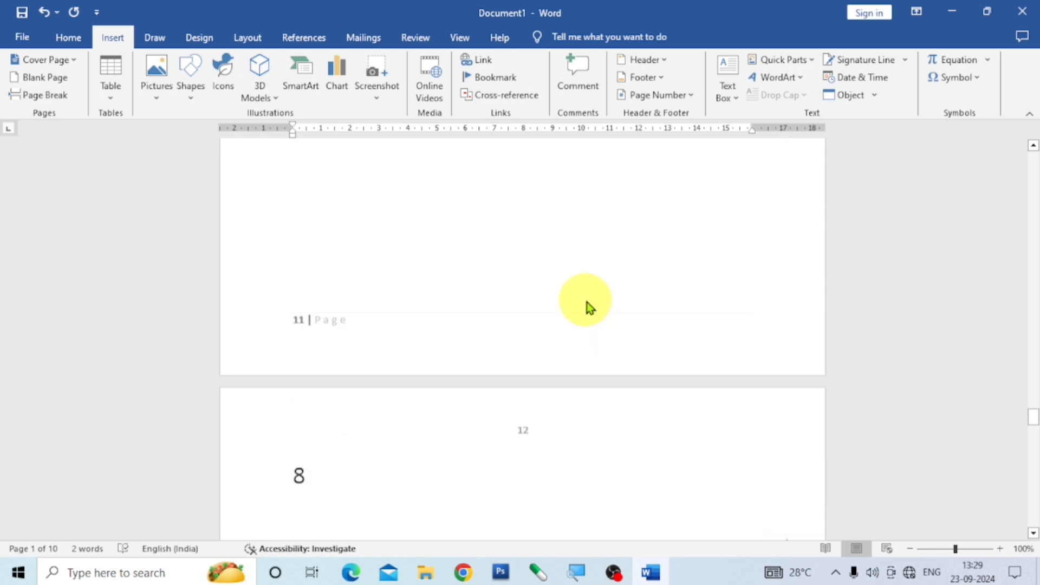
pyautogui.scroll(-10, 586, 302)
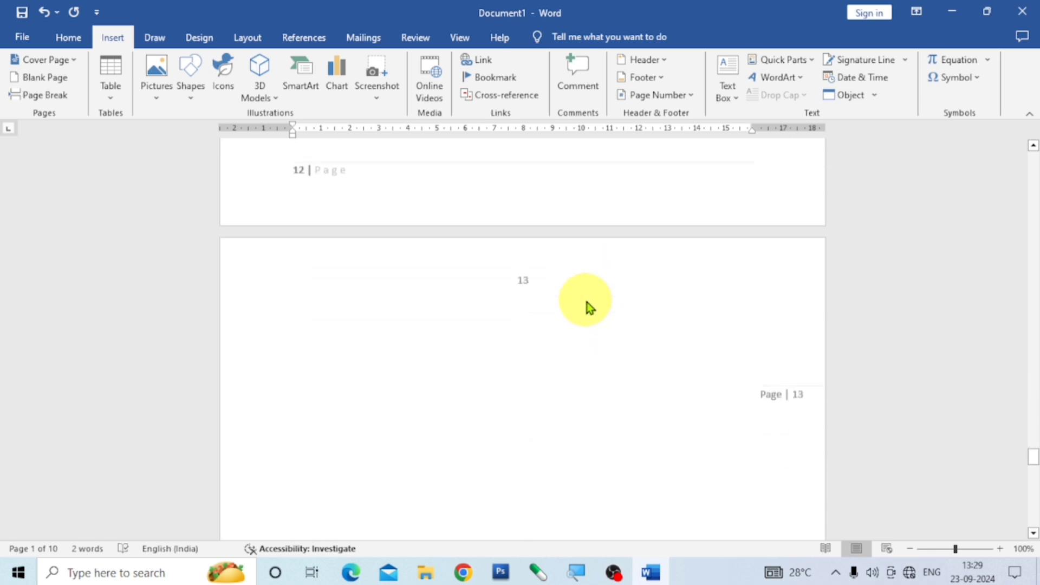
pyautogui.scroll(-10, 587, 300)
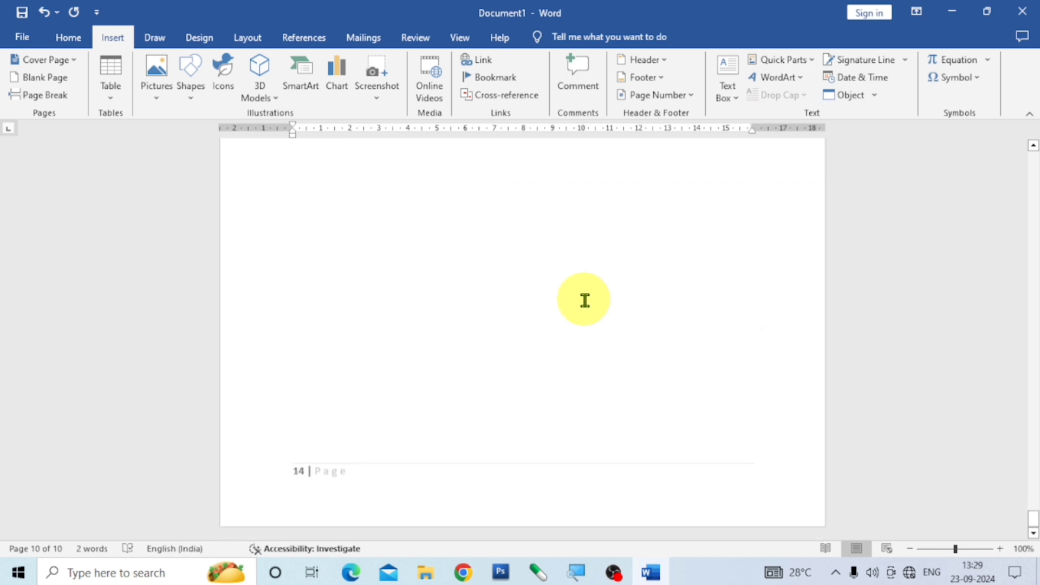
pyautogui.scroll(6, 586, 298)
pyautogui.scroll(8, 586, 297)
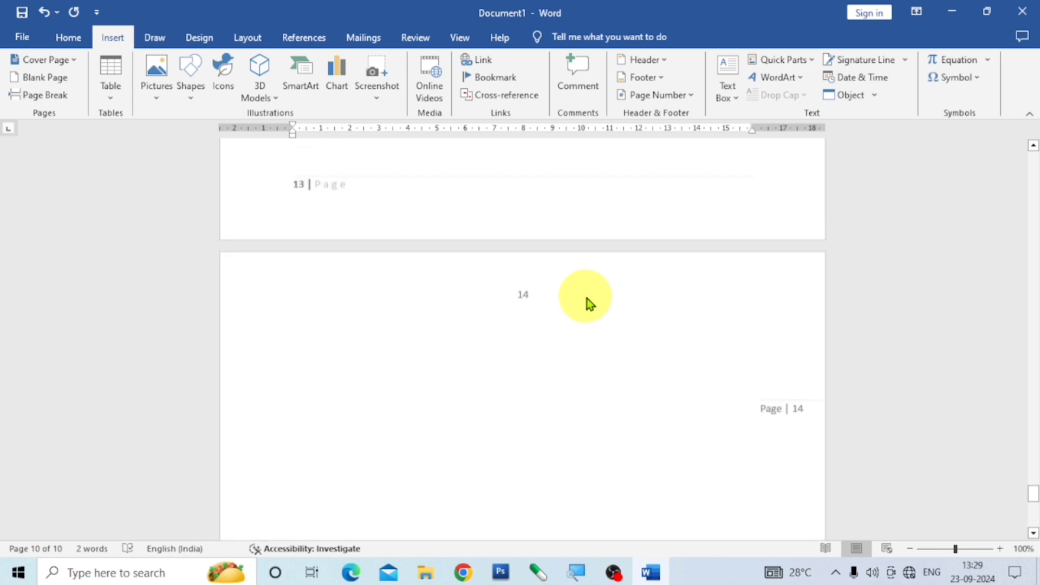
pyautogui.scroll(10, 587, 297)
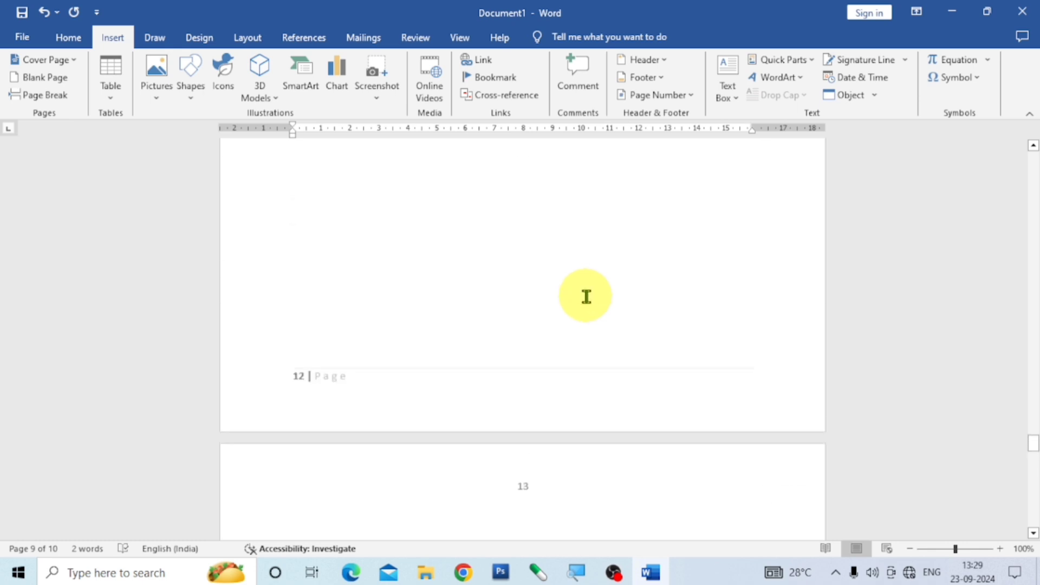
pyautogui.scroll(3, 587, 298)
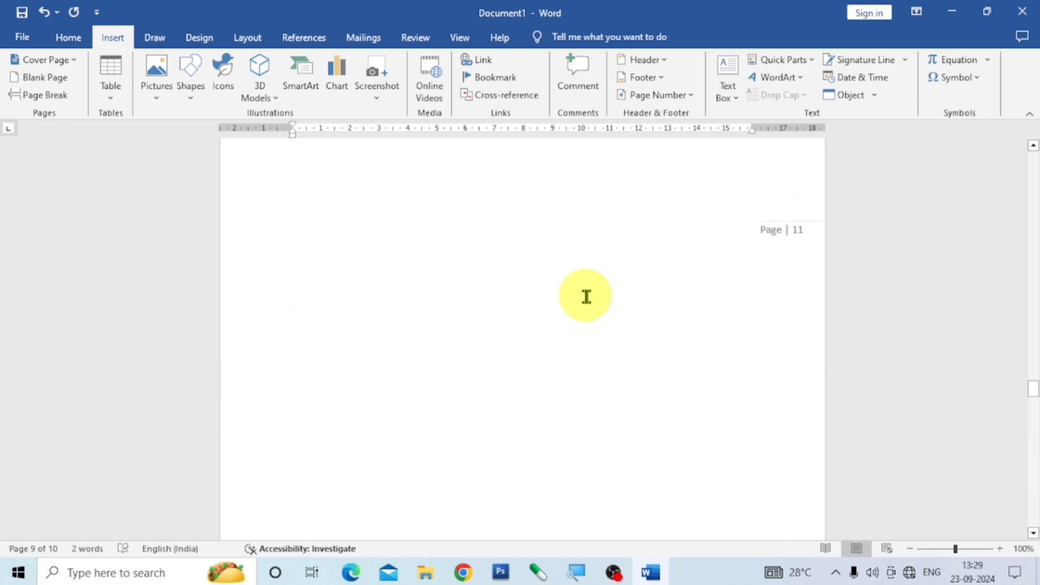
pyautogui.scroll(20, 587, 297)
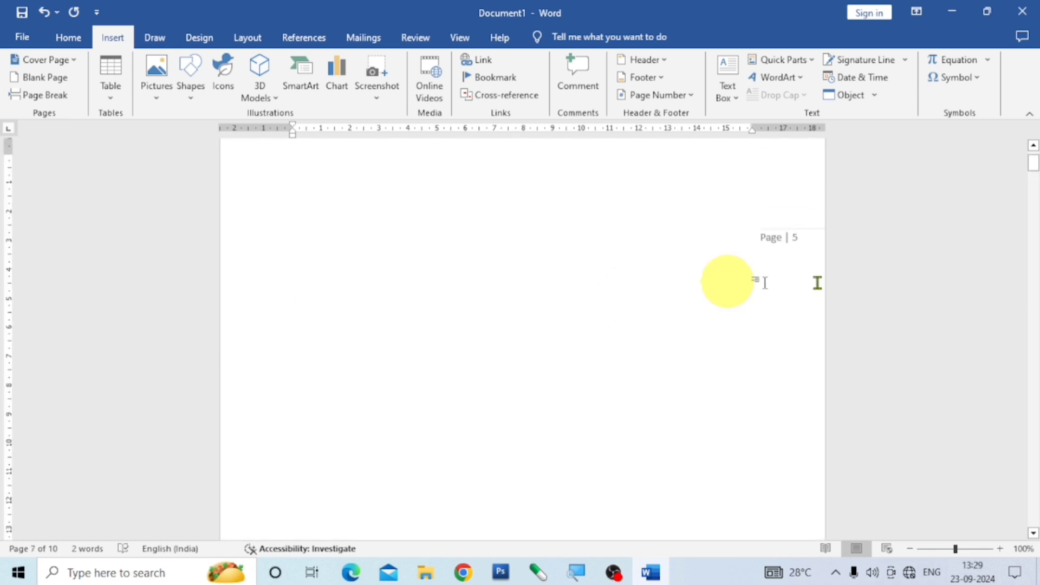
# - Set the page numbering to continue from the previous section and check the numbers down to the last page
pyautogui.click(599, 169)
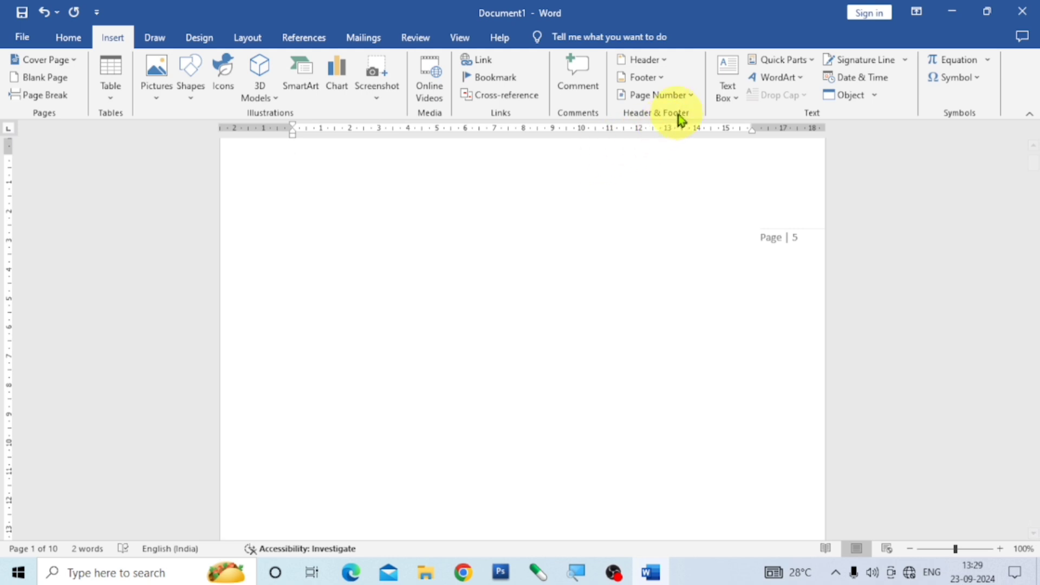
pyautogui.click(691, 96)
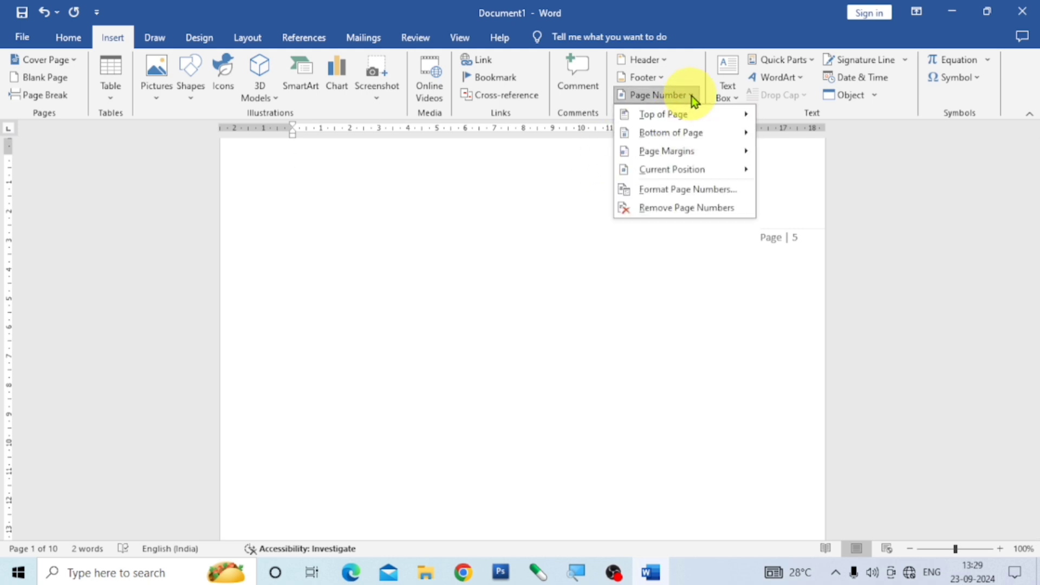
pyautogui.click(696, 193)
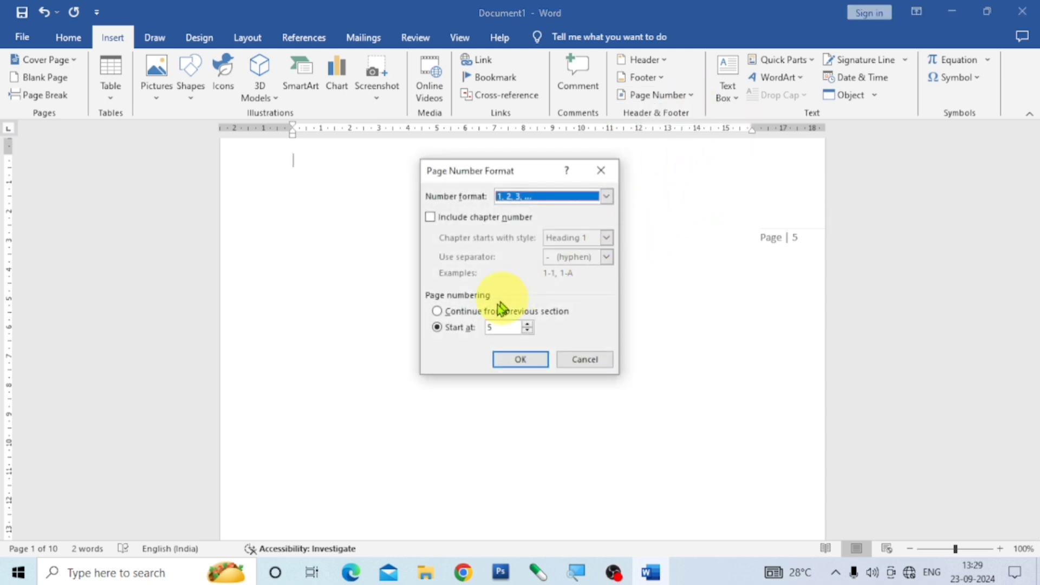
pyautogui.click(528, 331)
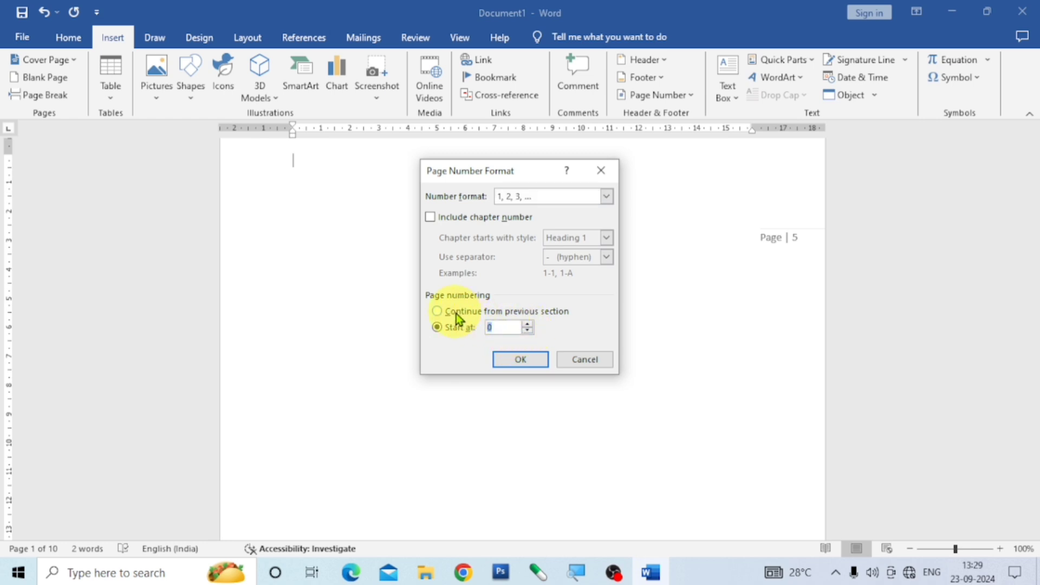
pyautogui.click(439, 311)
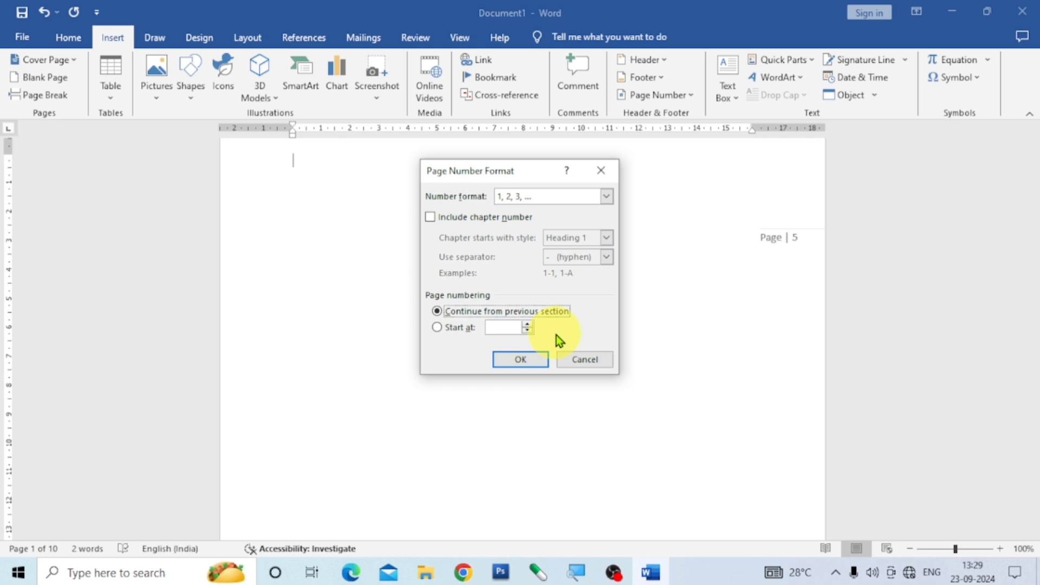
pyautogui.click(523, 361)
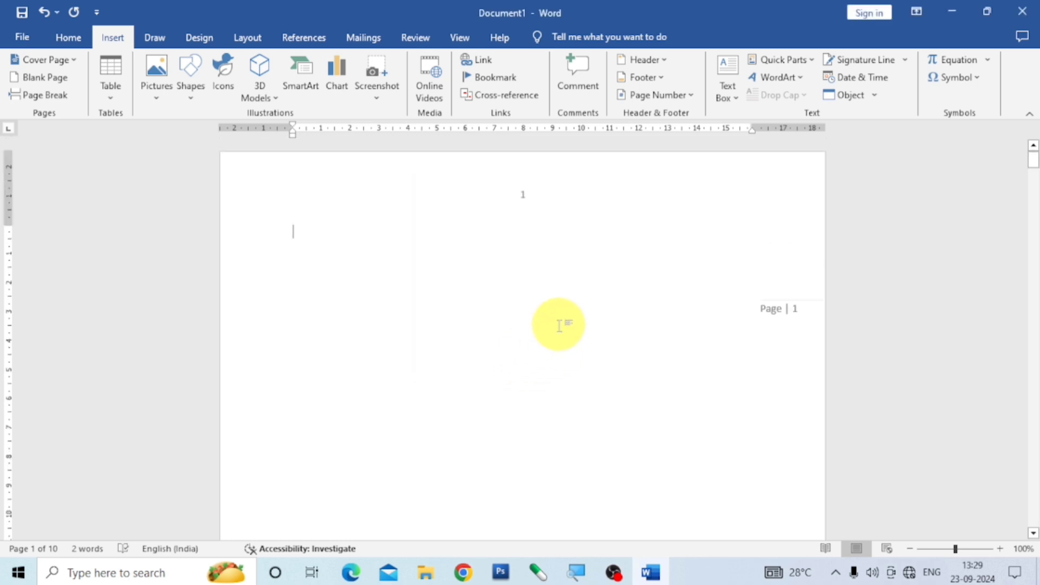
pyautogui.scroll(-10, 556, 331)
pyautogui.scroll(-7, 558, 325)
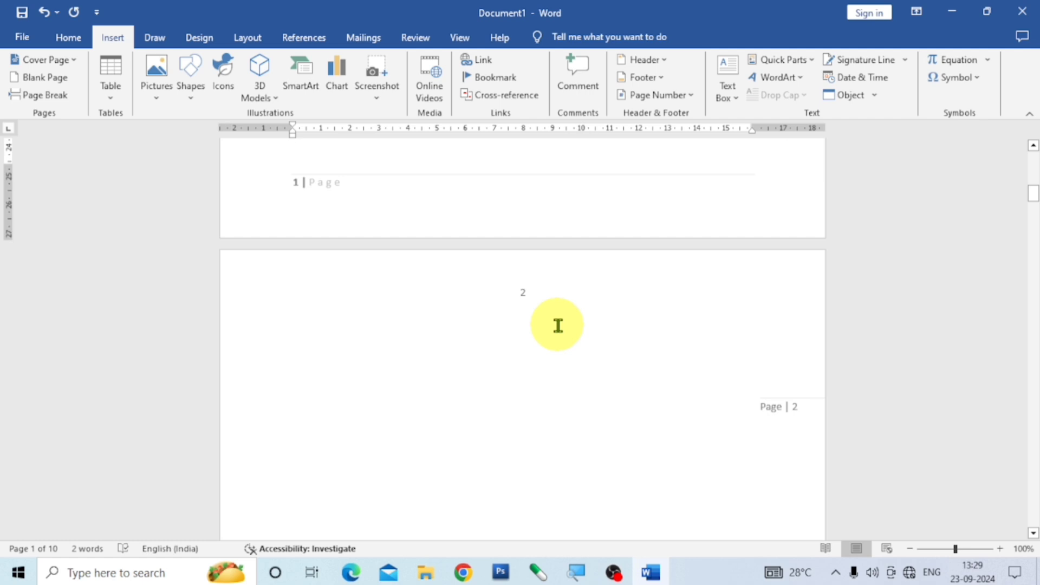
pyautogui.scroll(-20, 558, 325)
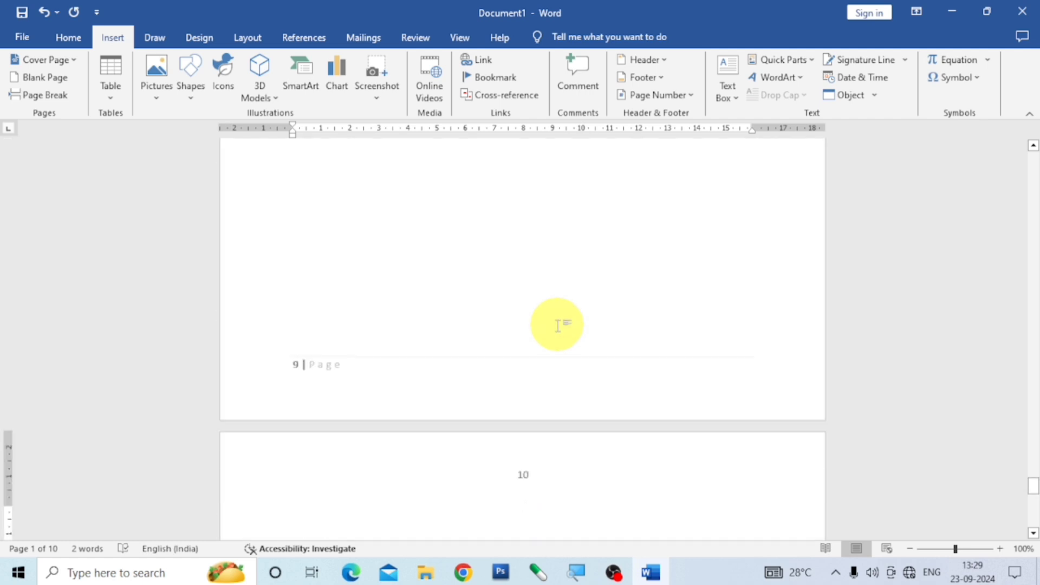
pyautogui.click(531, 472)
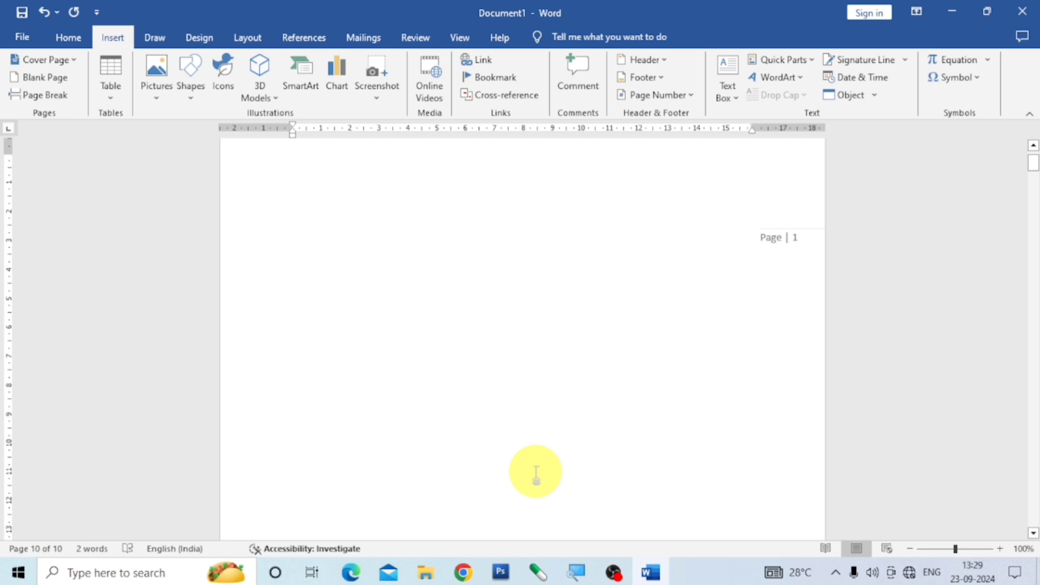
# - Remove the page numbers from the document, check the first pages, and undo the removal
pyautogui.click(697, 95)
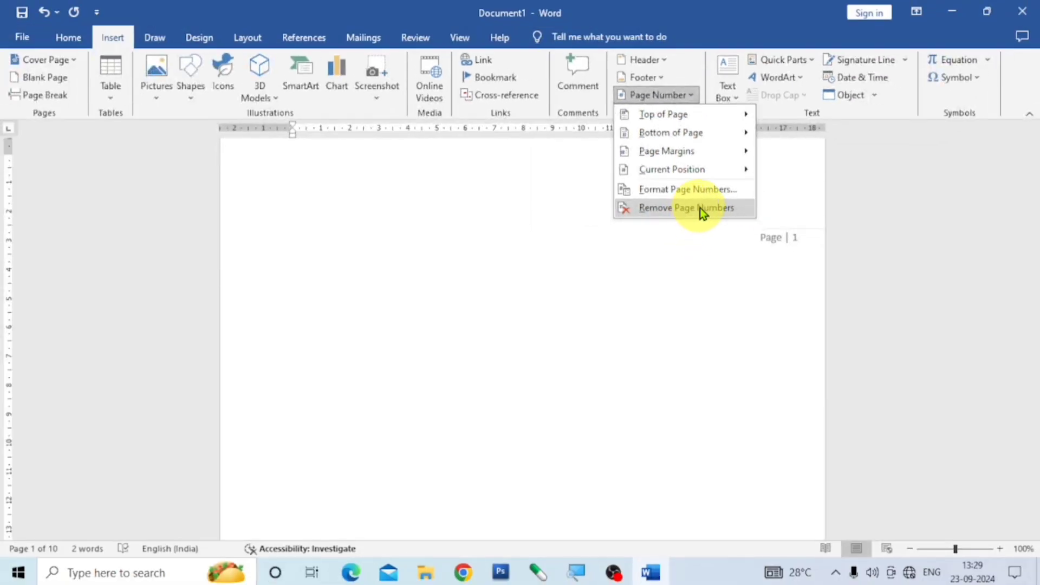
pyautogui.click(700, 207)
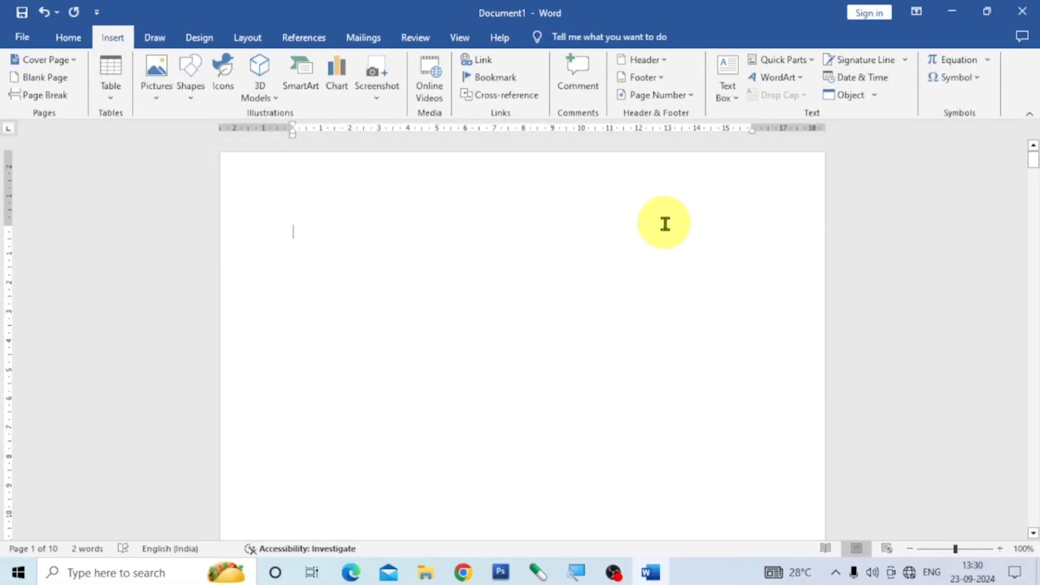
pyautogui.scroll(-10, 666, 224)
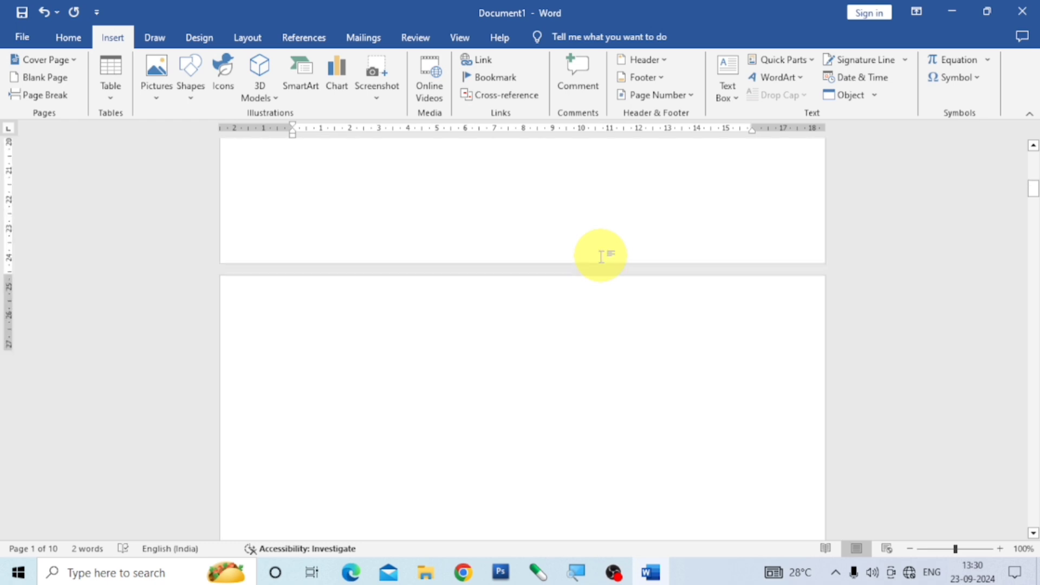
pyautogui.scroll(10, 602, 256)
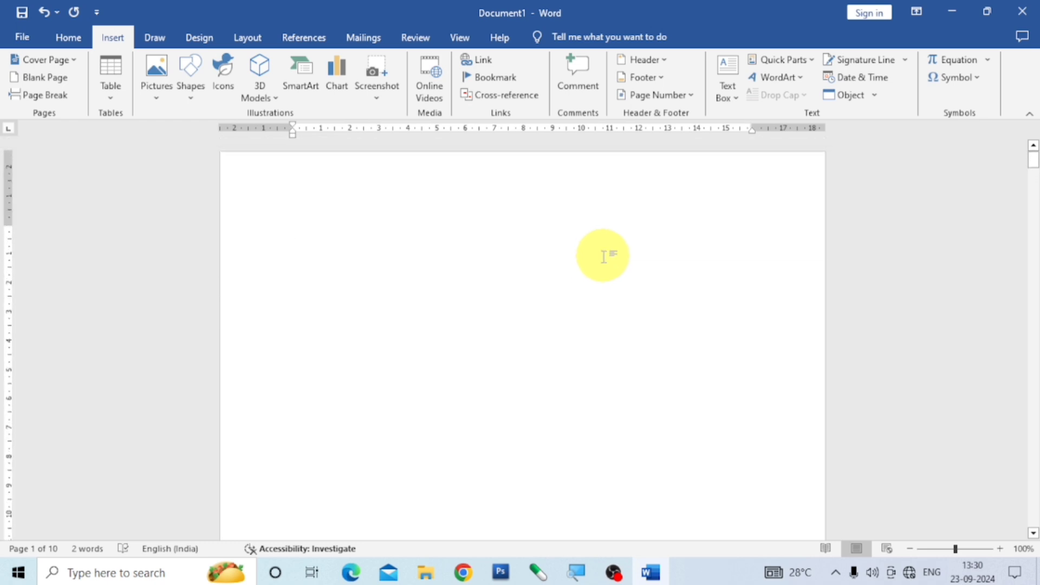
pyautogui.hotkey('ctrl', 'z')
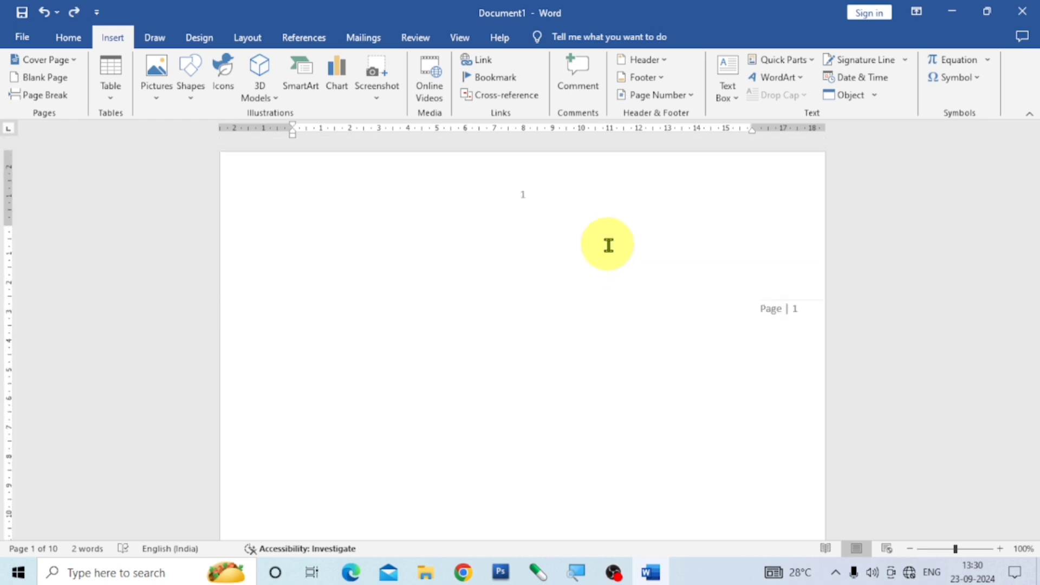